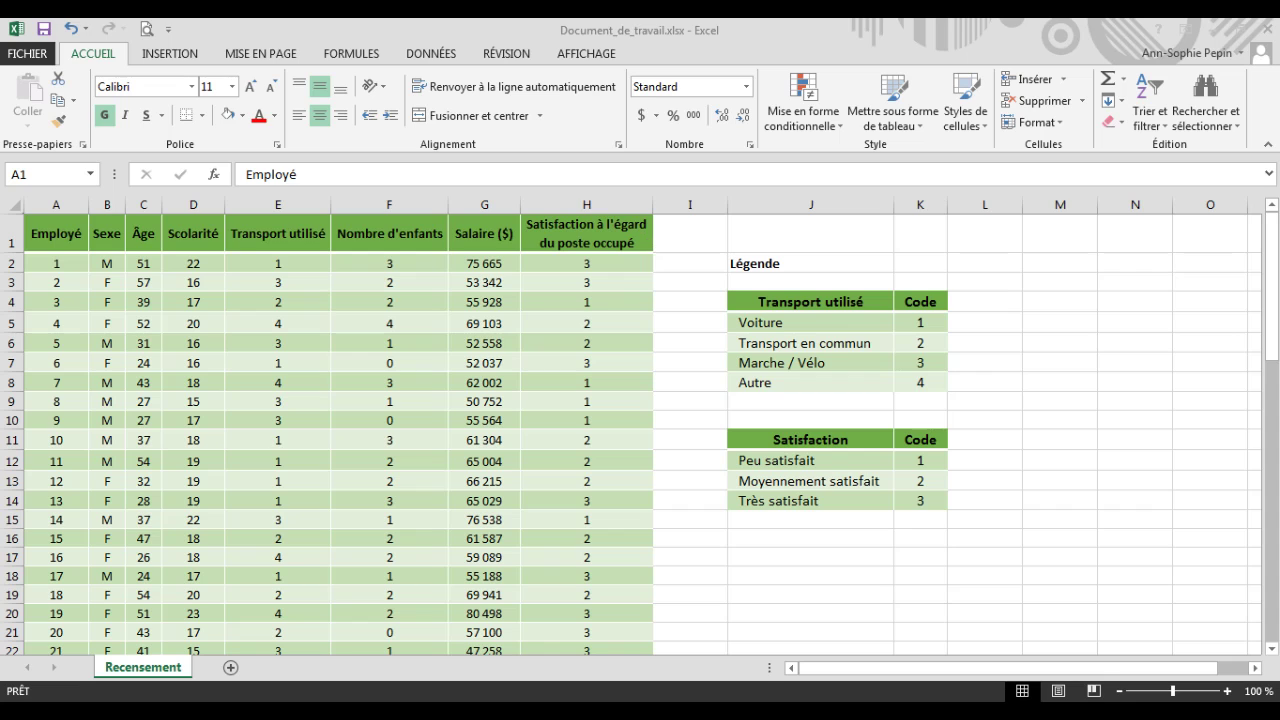
# Step: Add a new worksheet to the workbook and name it "Khi-deux"
pyautogui.click(230, 669)
pyautogui.click(230, 669)
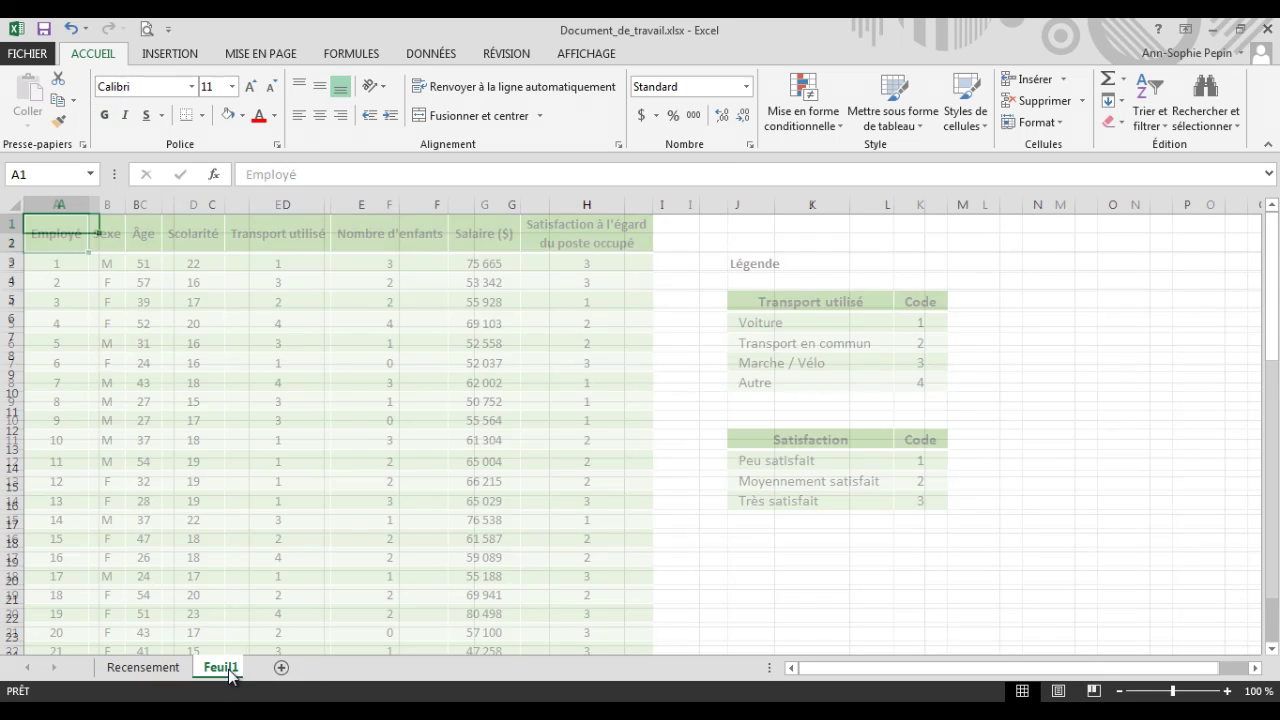
pyautogui.rightClick(229, 669)
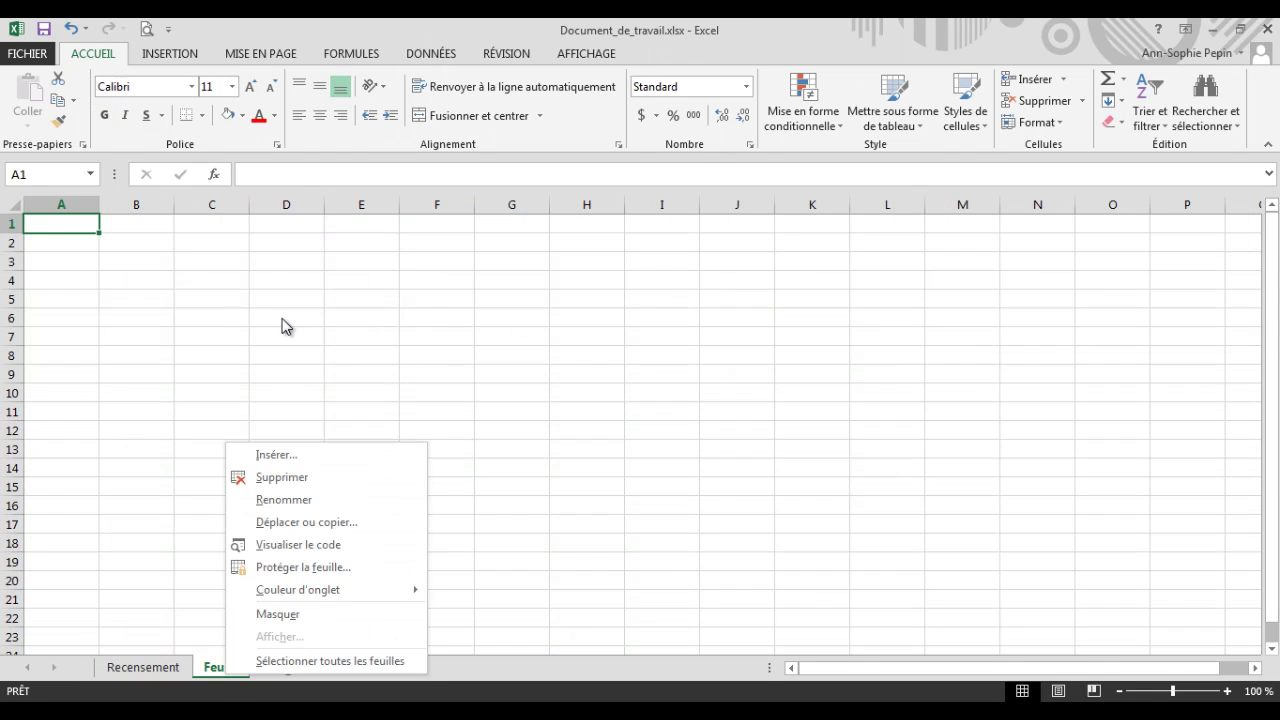
pyautogui.click(303, 499)
pyautogui.write('Khi-deux')
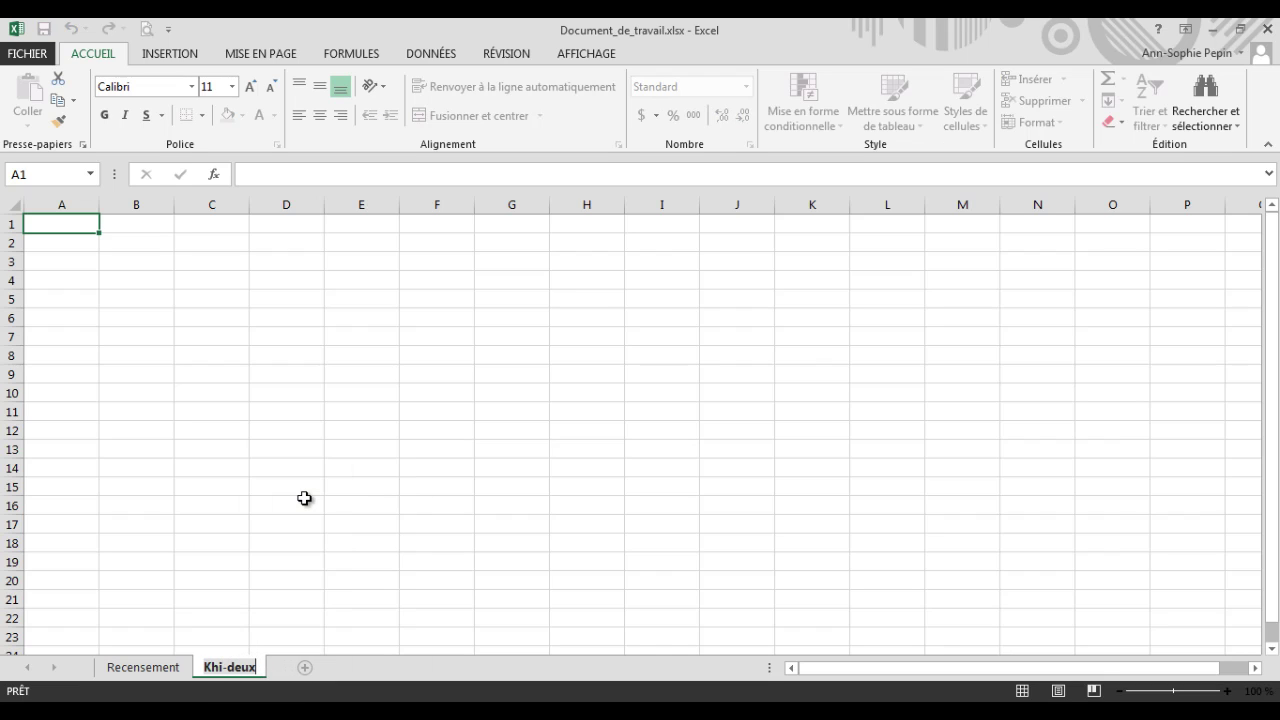
pyautogui.press('Return')
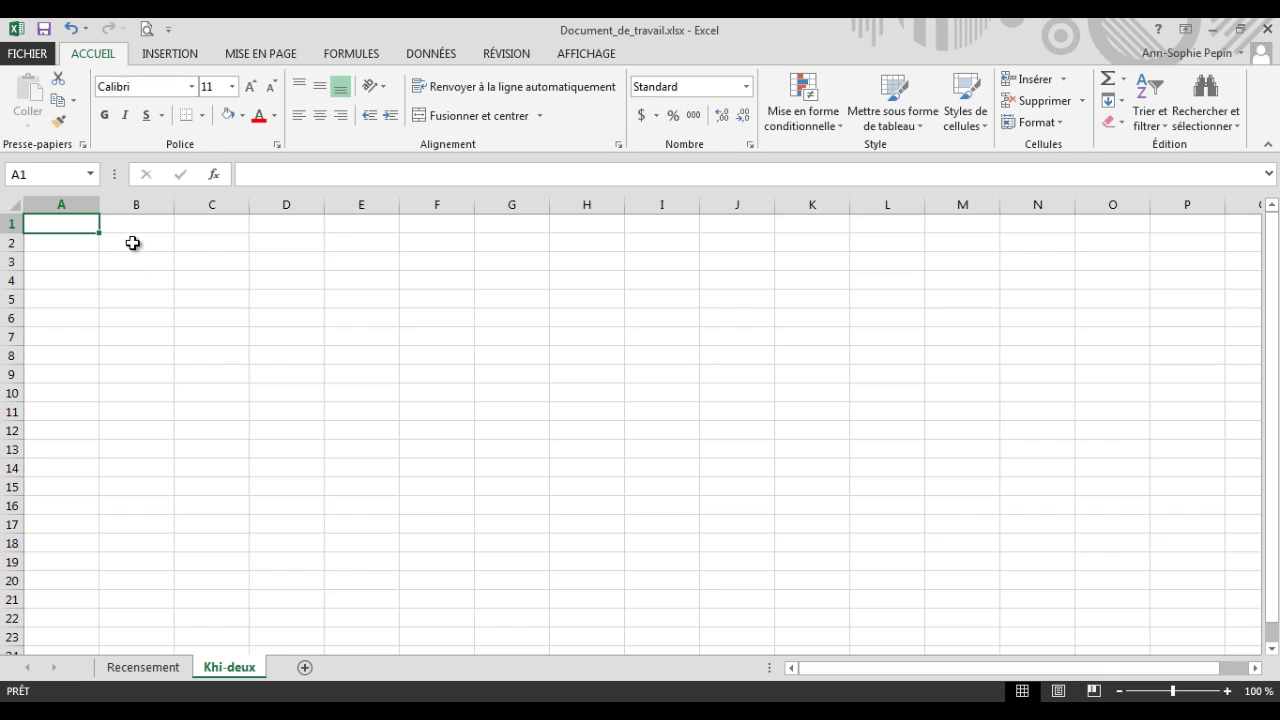
# Step: Insert a large text box near the top of the sheet, spanning about A2 to L10
pyautogui.click(165, 57)
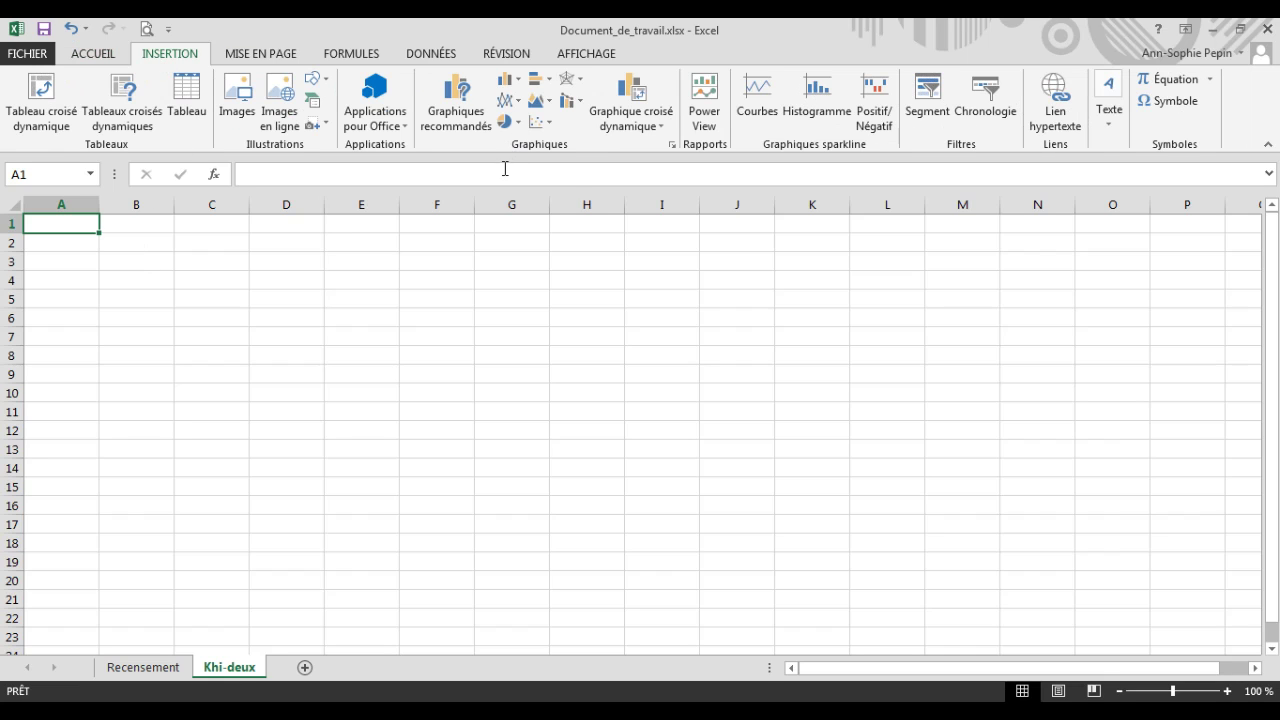
pyautogui.click(1108, 108)
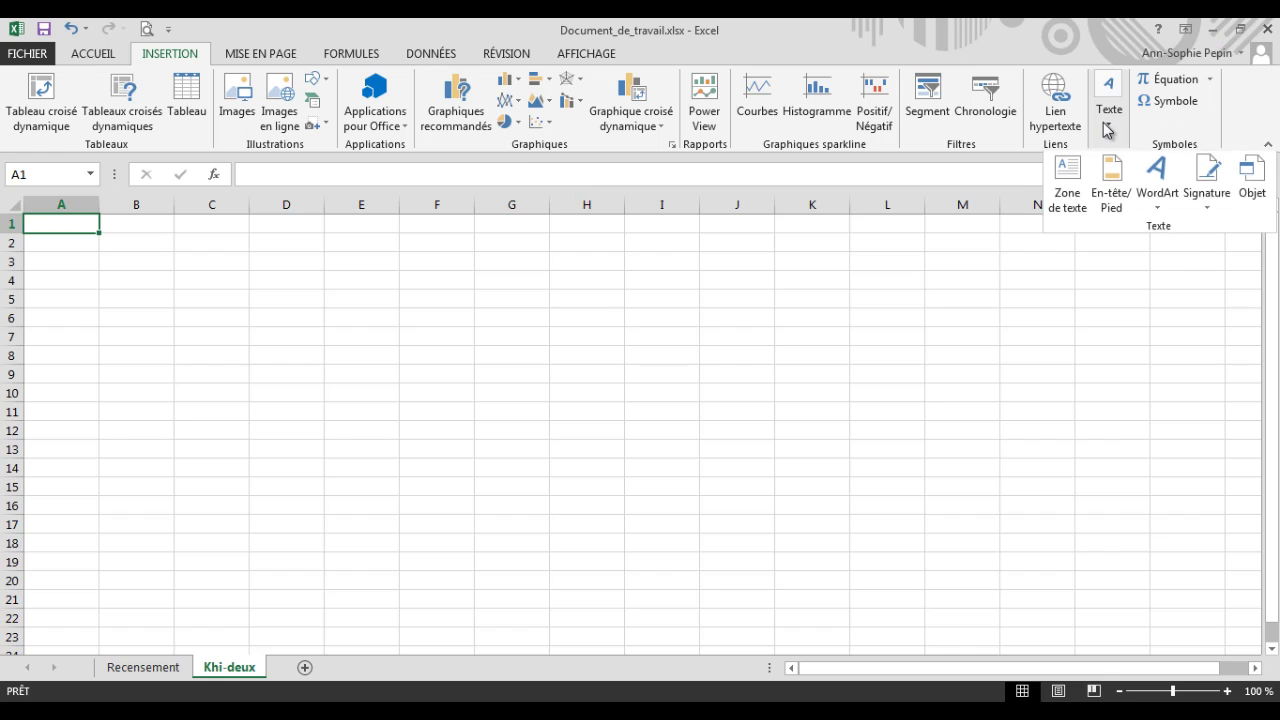
pyautogui.click(1070, 185)
pyautogui.moveTo(67, 235)
pyautogui.mouseDown()
pyautogui.moveTo(686, 311)
pyautogui.moveTo(880, 405)
pyautogui.mouseUp()
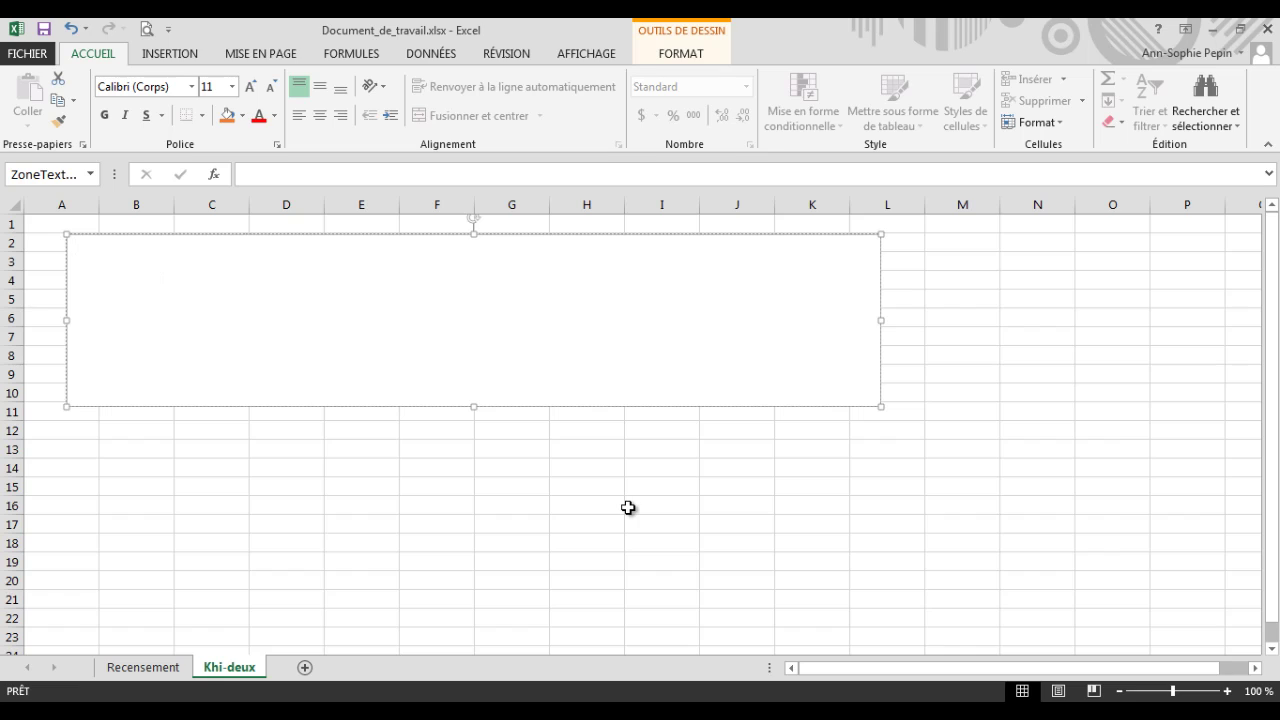
# Step: Write in the text box "H0 : Les variables sexe et satisfaction à l'égard du poste occupé sont indépendantes." followed by a blank line
pyautogui.write('H0')
pyautogui.write(' :')
pyautogui.write(' Les variables se')
pyautogui.write("xe et satisfaction à l'égard du poste c")
pyautogui.write('ccupé sont indépendantes.')
pyautogui.press('Return')
pyautogui.press('Return')
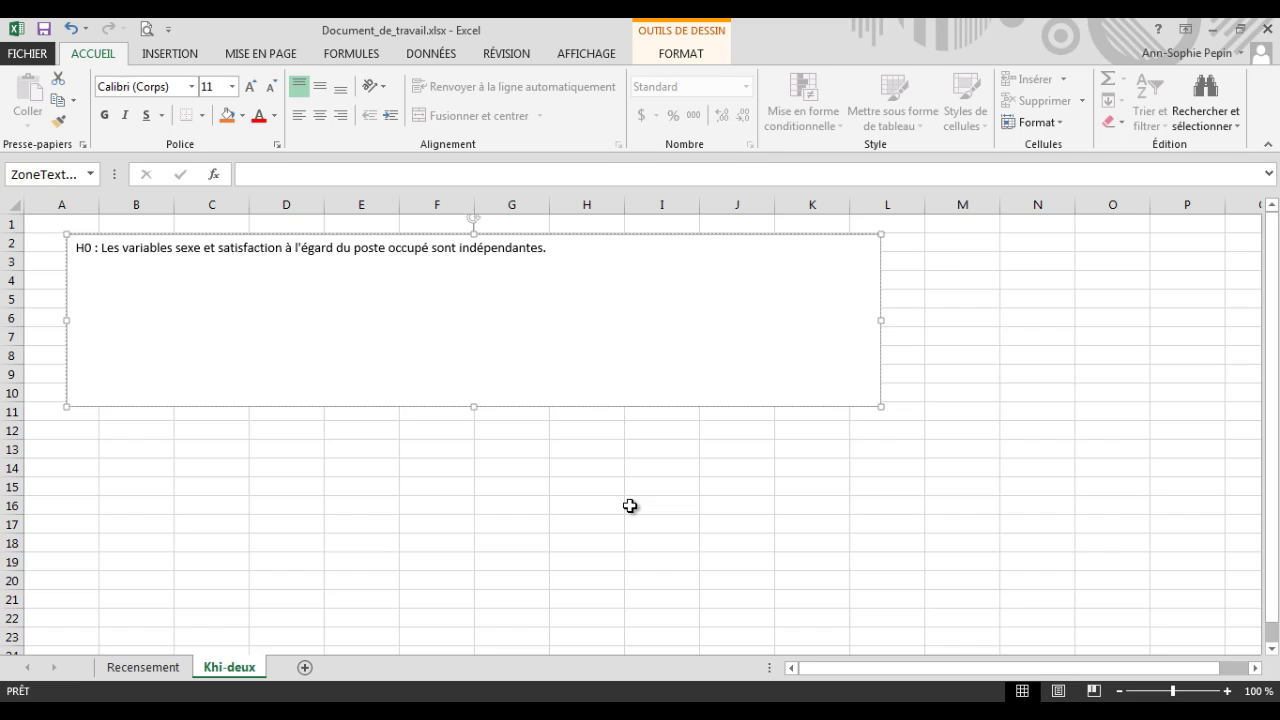
# Step: Add "H1: Les variables sexe et satisfaction à l'égard du poste occupé sont dépendantes." and shrink the text box to fit both hypotheses
pyautogui.write("H1: Les variables sexe et satisfaction à l'égar")
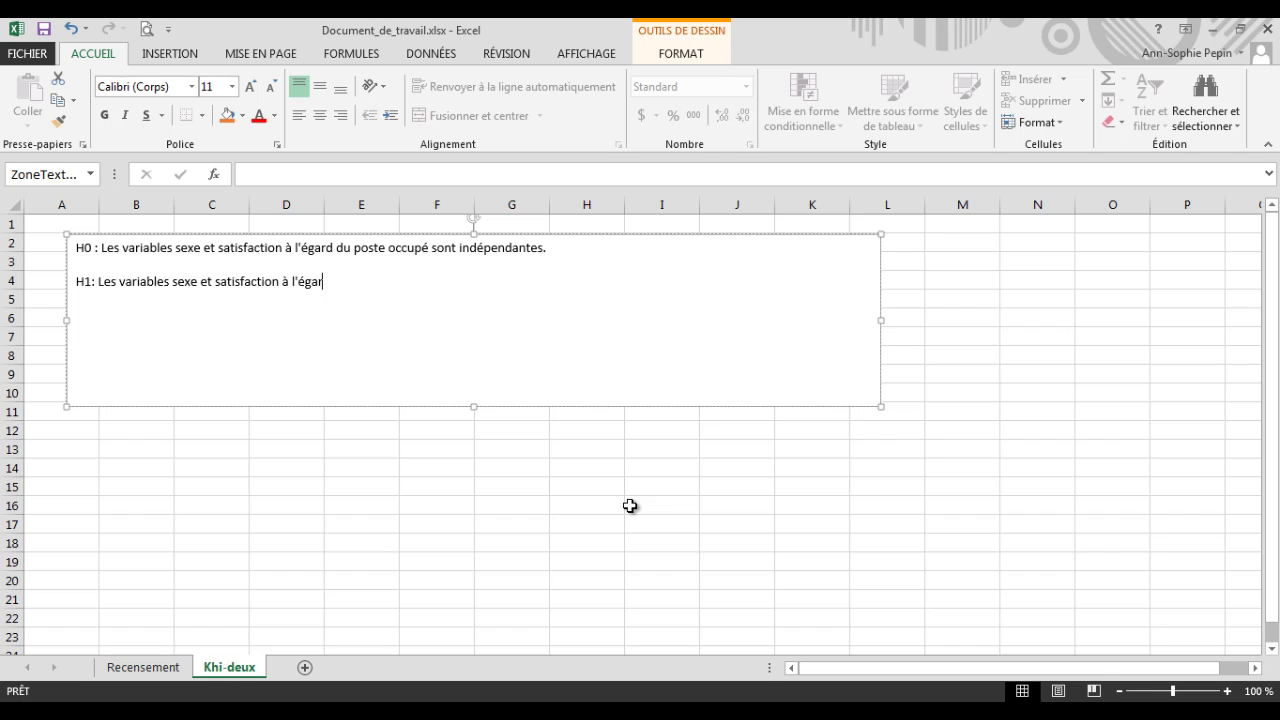
pyautogui.write('d du poste ioccupé sont dépendantes.')
pyautogui.click(577, 305)
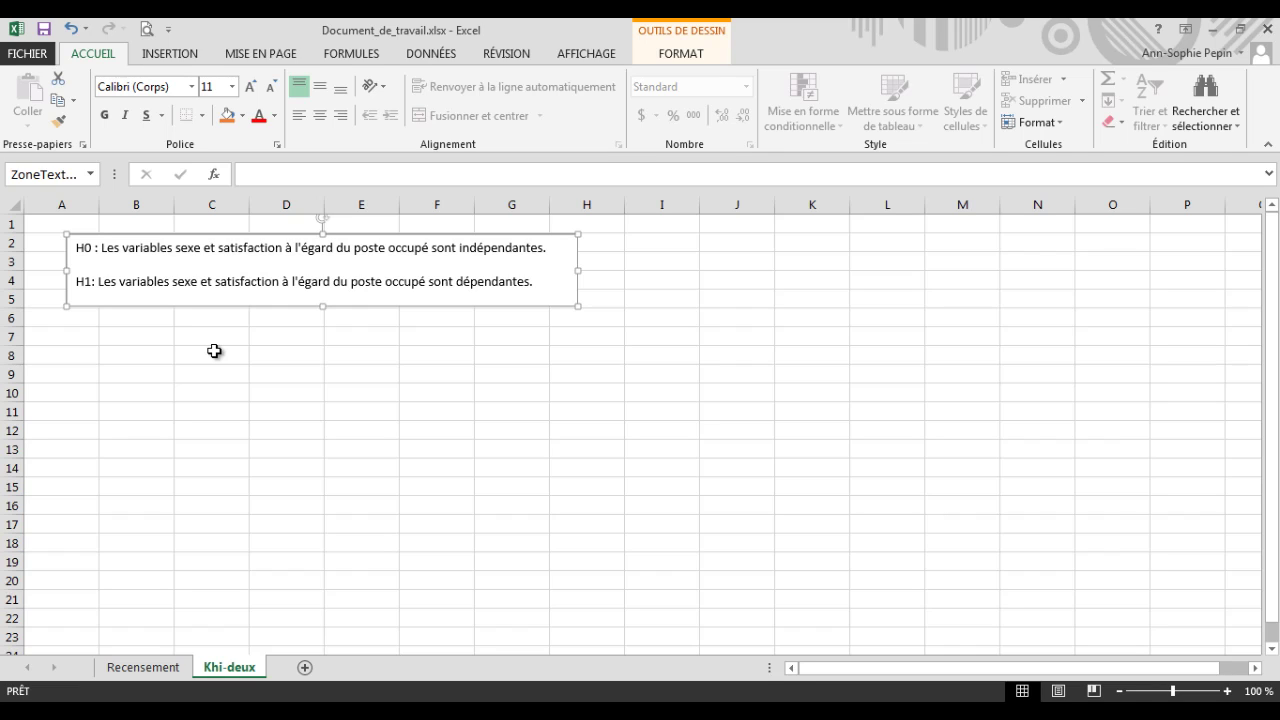
# Step: Insert a pivot table at cell C9 of the existing sheet, using the named range Recensement as its source
pyautogui.click(215, 373)
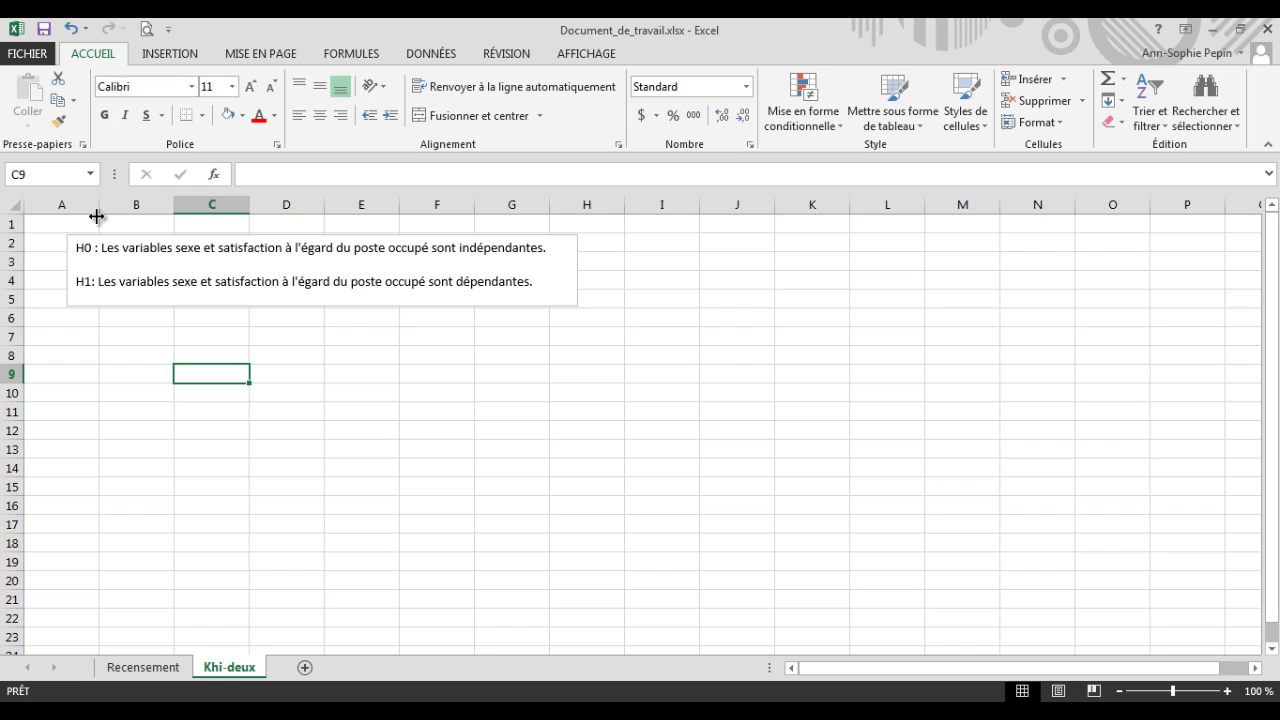
pyautogui.click(91, 174)
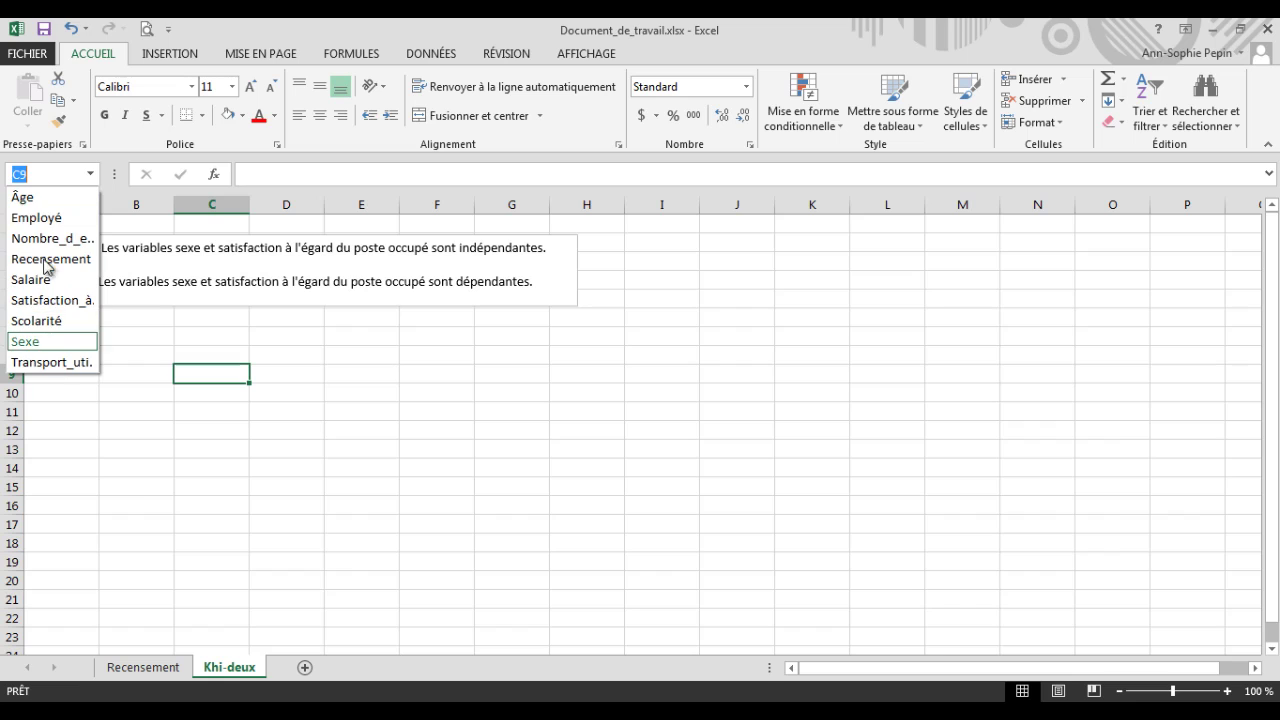
pyautogui.click(193, 372)
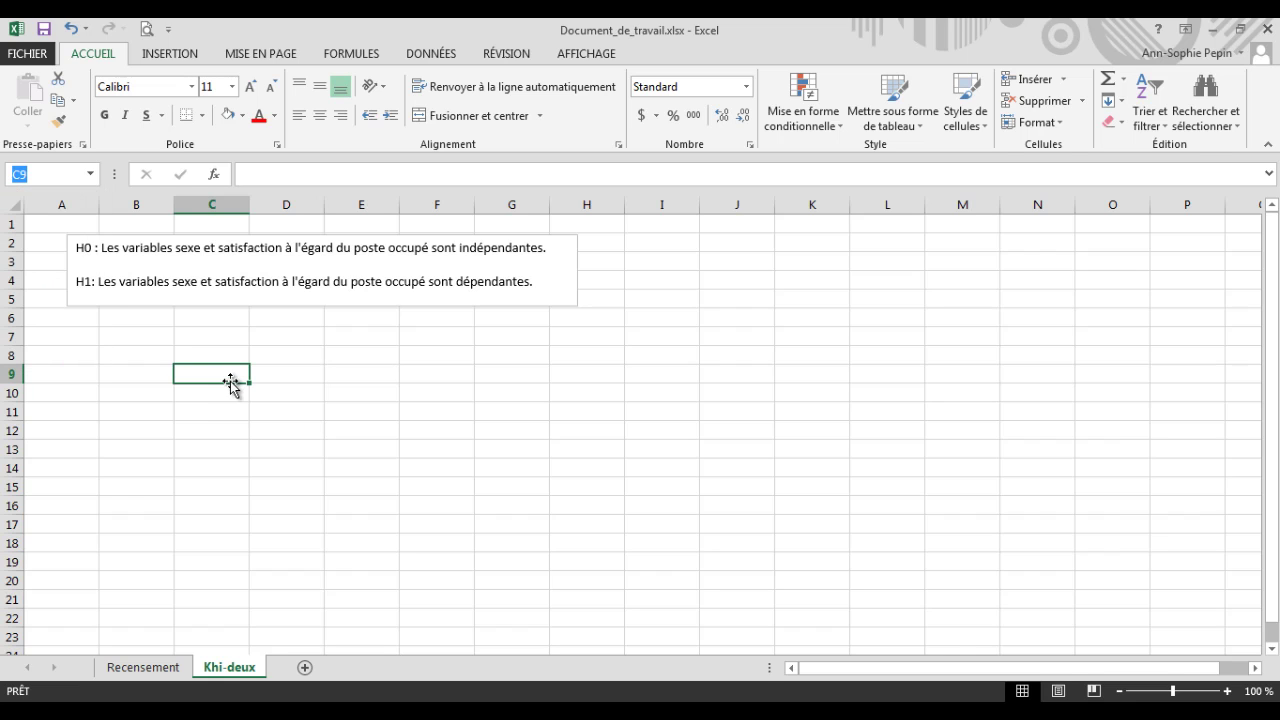
pyautogui.click(172, 55)
pyautogui.click(47, 117)
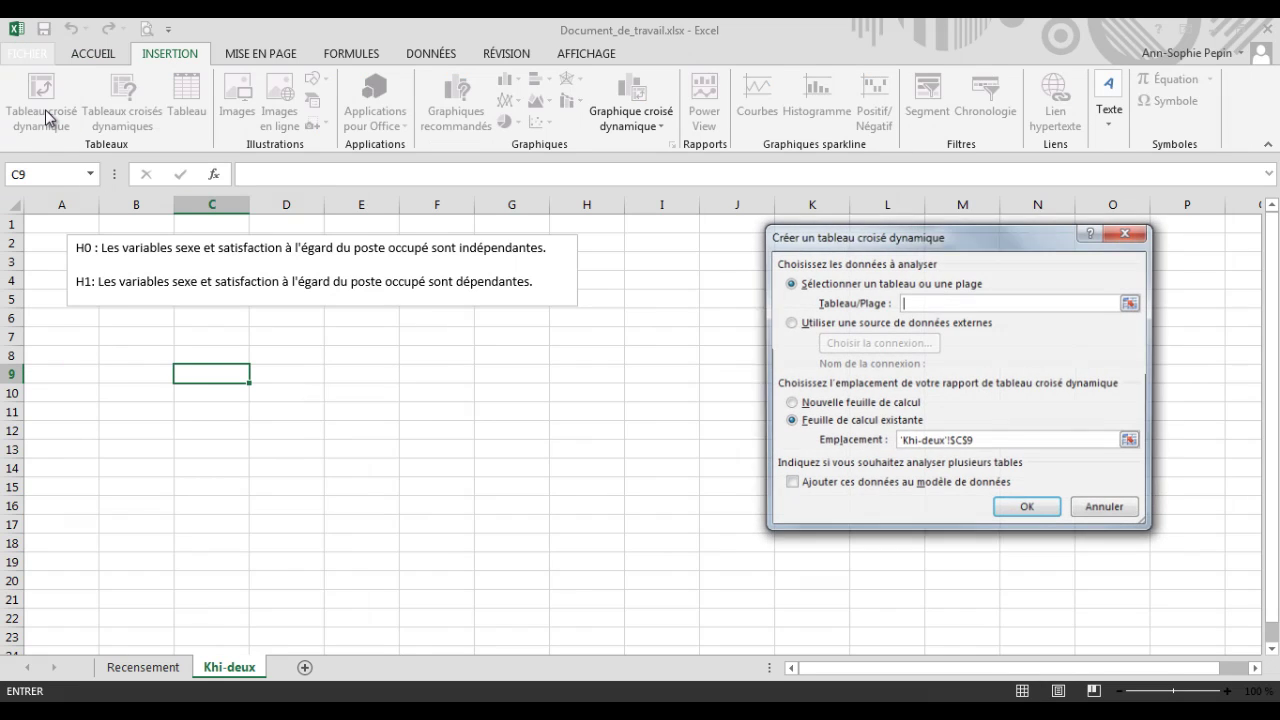
pyautogui.write('Re')
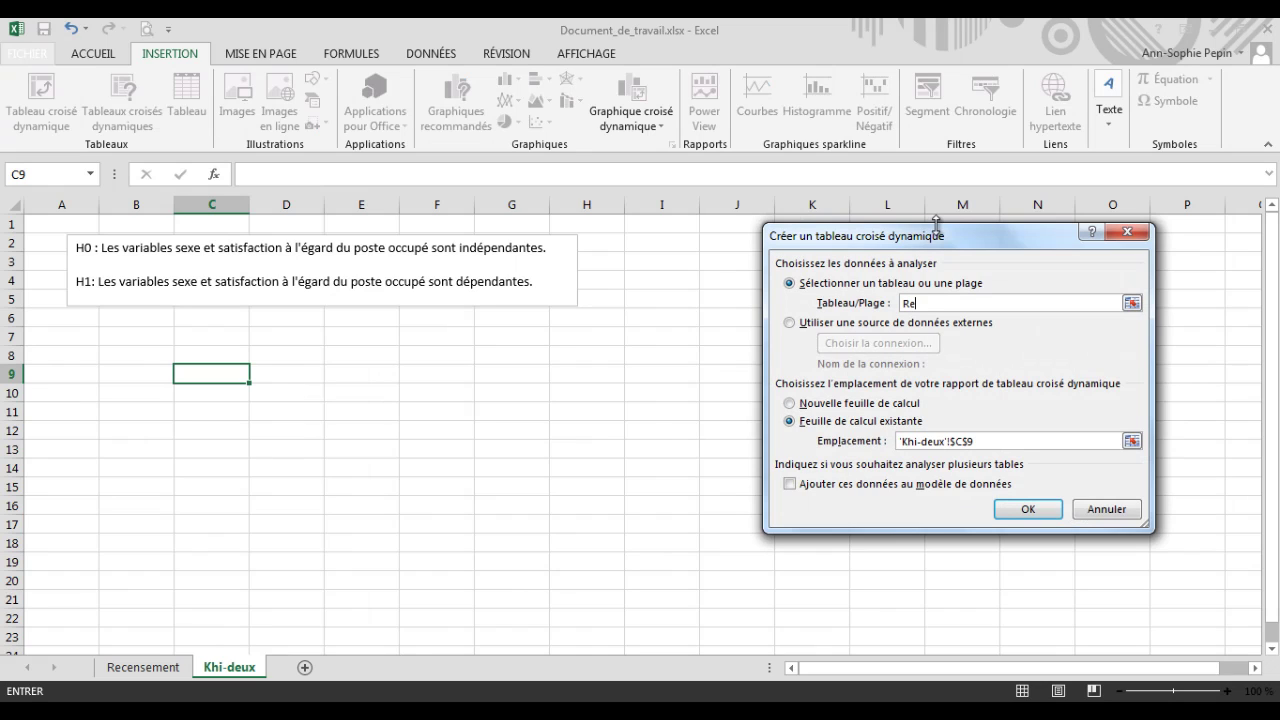
pyautogui.write('censement')
pyautogui.press('Return')
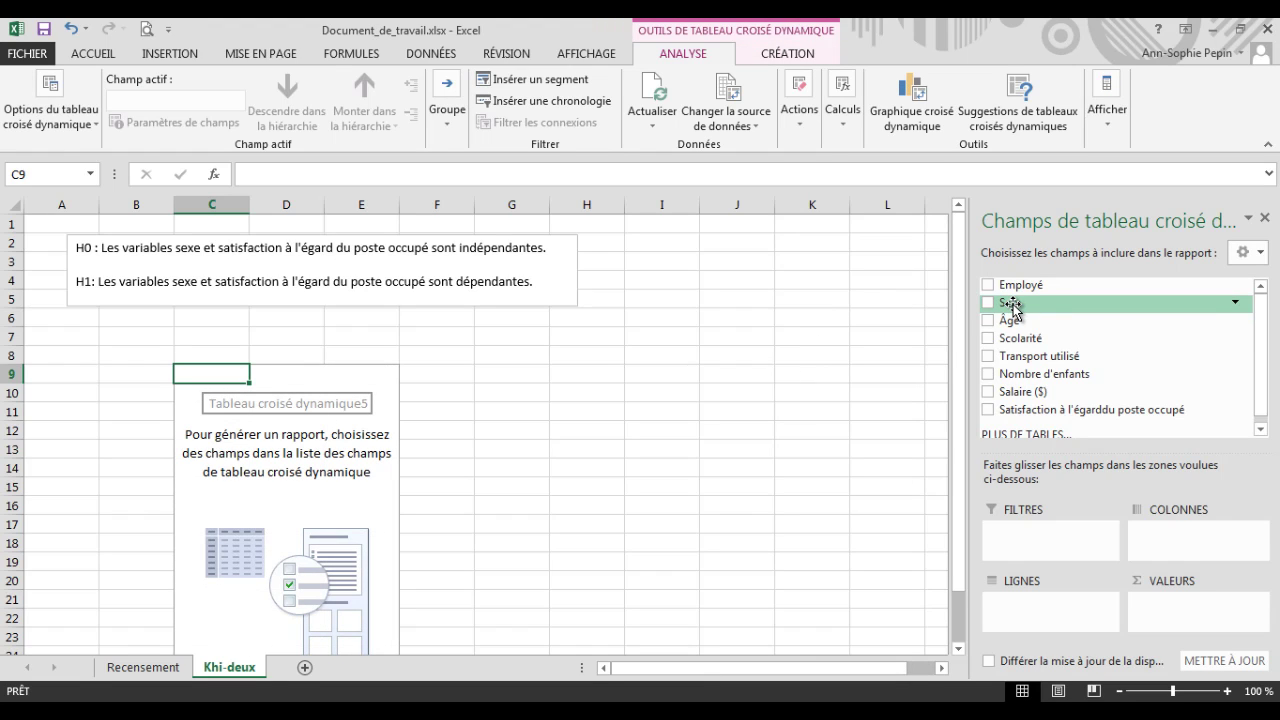
# Step: Lay out the pivot table with Sexe as rows, Satisfaction à l'égard du poste occupé as columns and the count of Sexe as values
pyautogui.moveTo(1041, 308); pyautogui.dragTo(1047, 611)
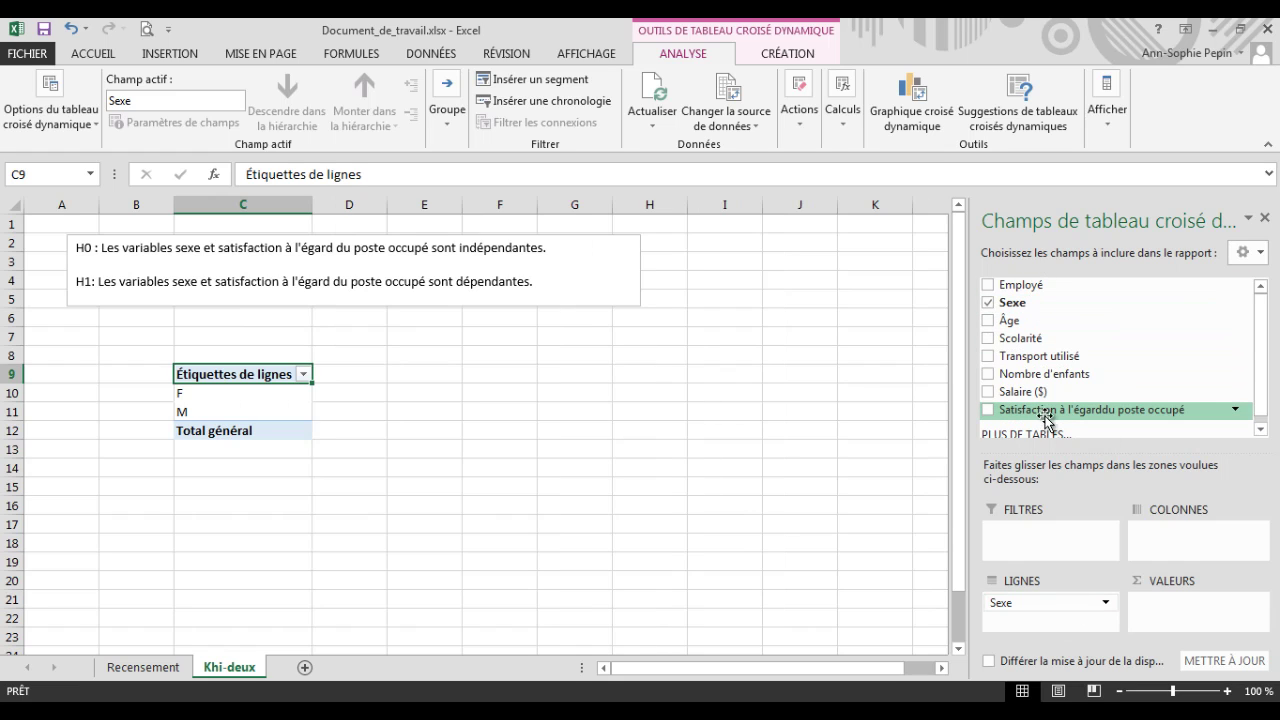
pyautogui.moveTo(1045, 412); pyautogui.dragTo(1192, 545)
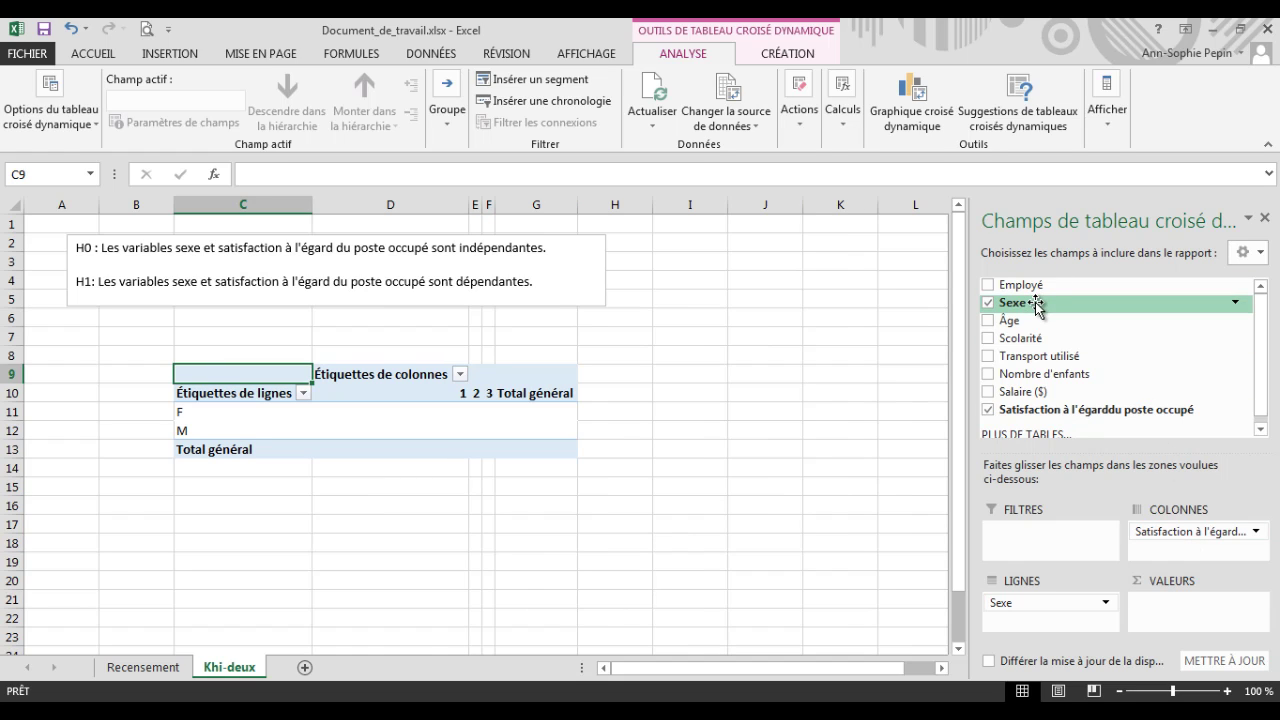
pyautogui.moveTo(1037, 309); pyautogui.dragTo(1191, 618)
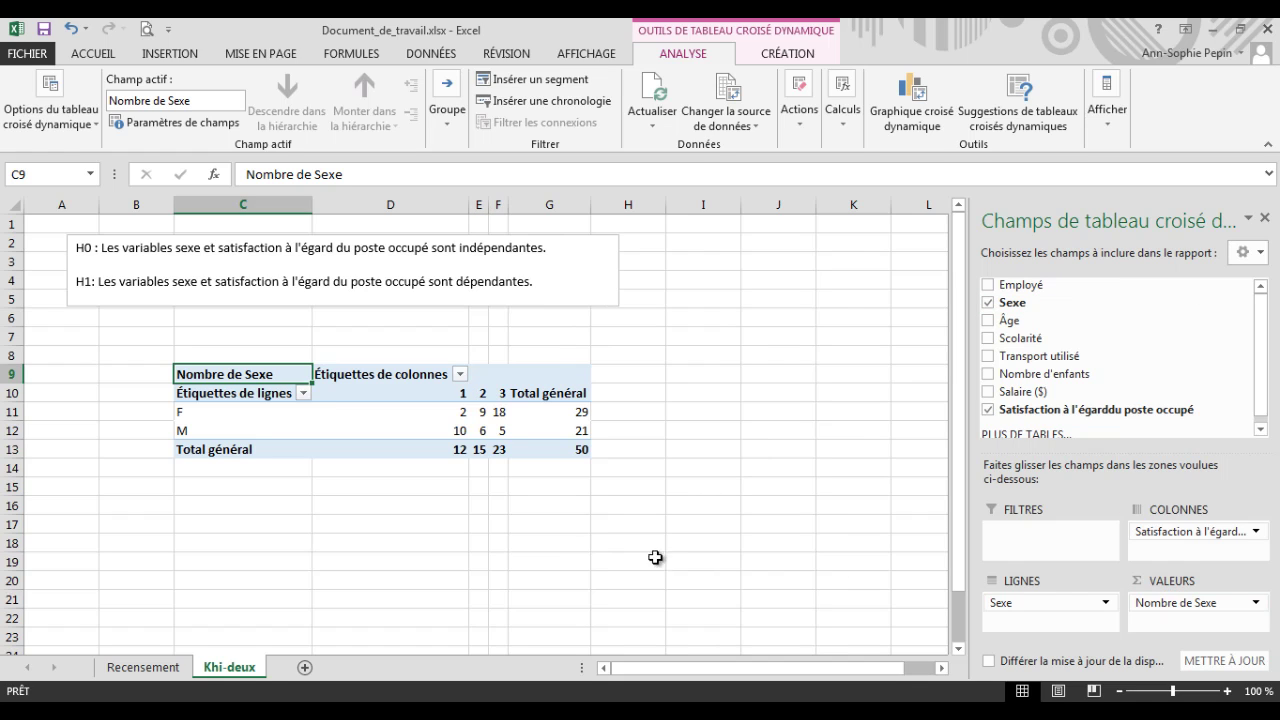
pyautogui.click(566, 450)
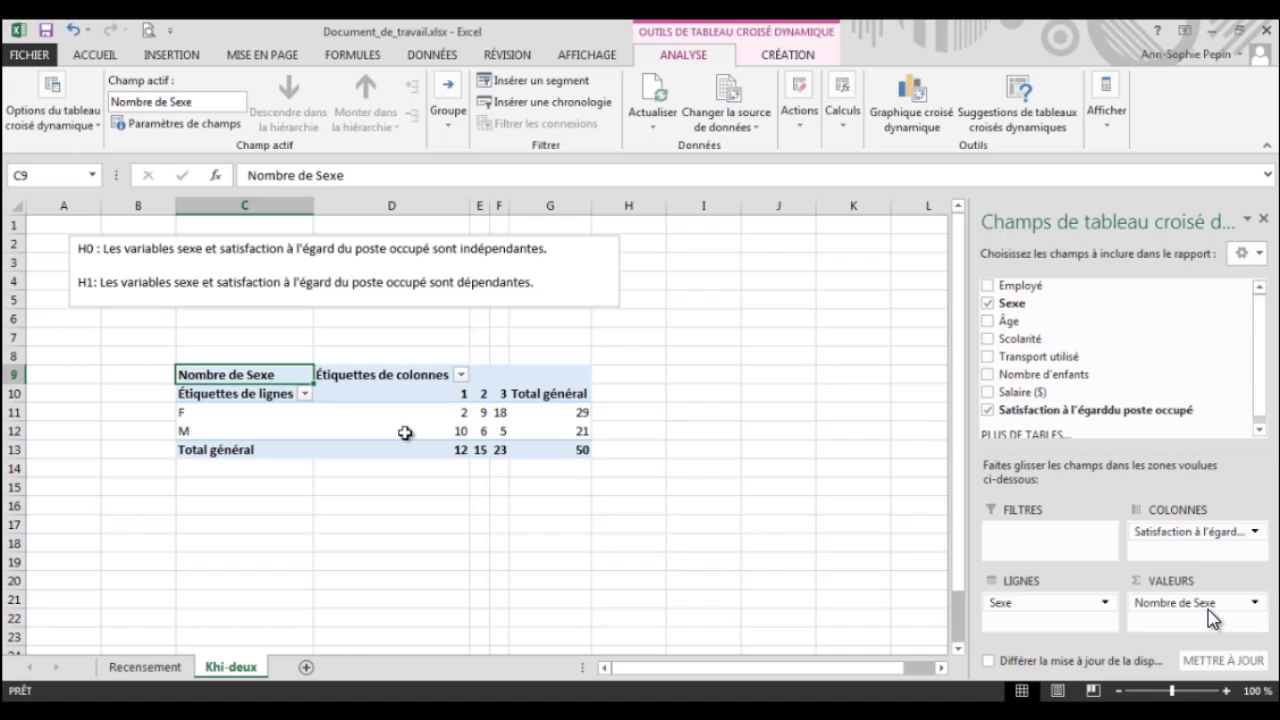
pyautogui.click(587, 443)
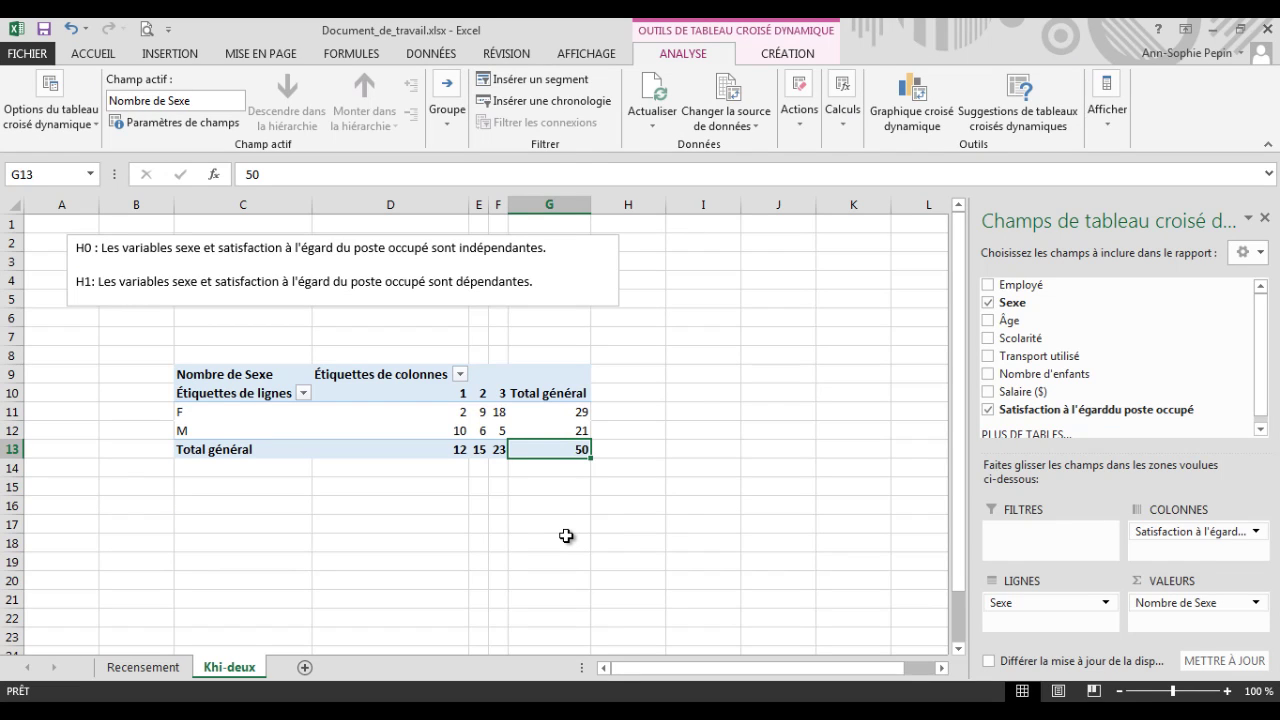
# Step: Copy the whole pivot table, C9:G13, and paste it over itself as values only
pyautogui.click(220, 375)
pyautogui.moveTo(220, 375); pyautogui.dragTo(535, 452)
pyautogui.hotkey('ctrl', 'c')
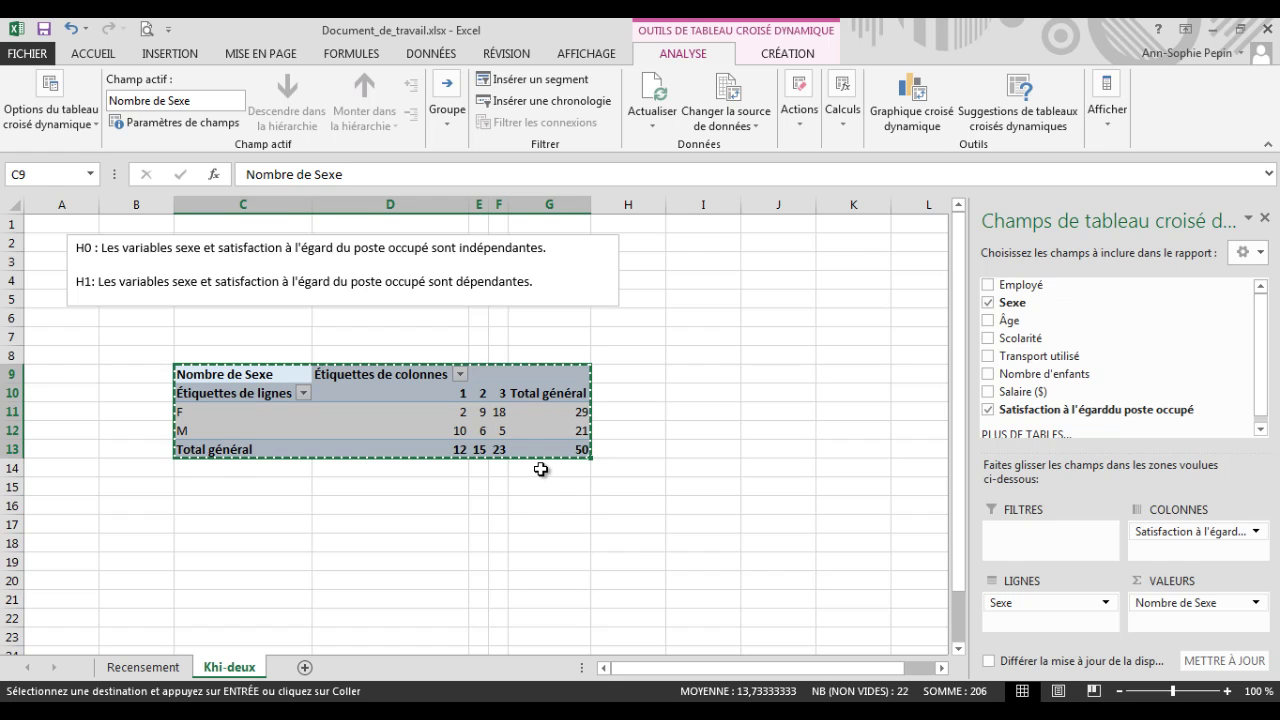
pyautogui.click(93, 54)
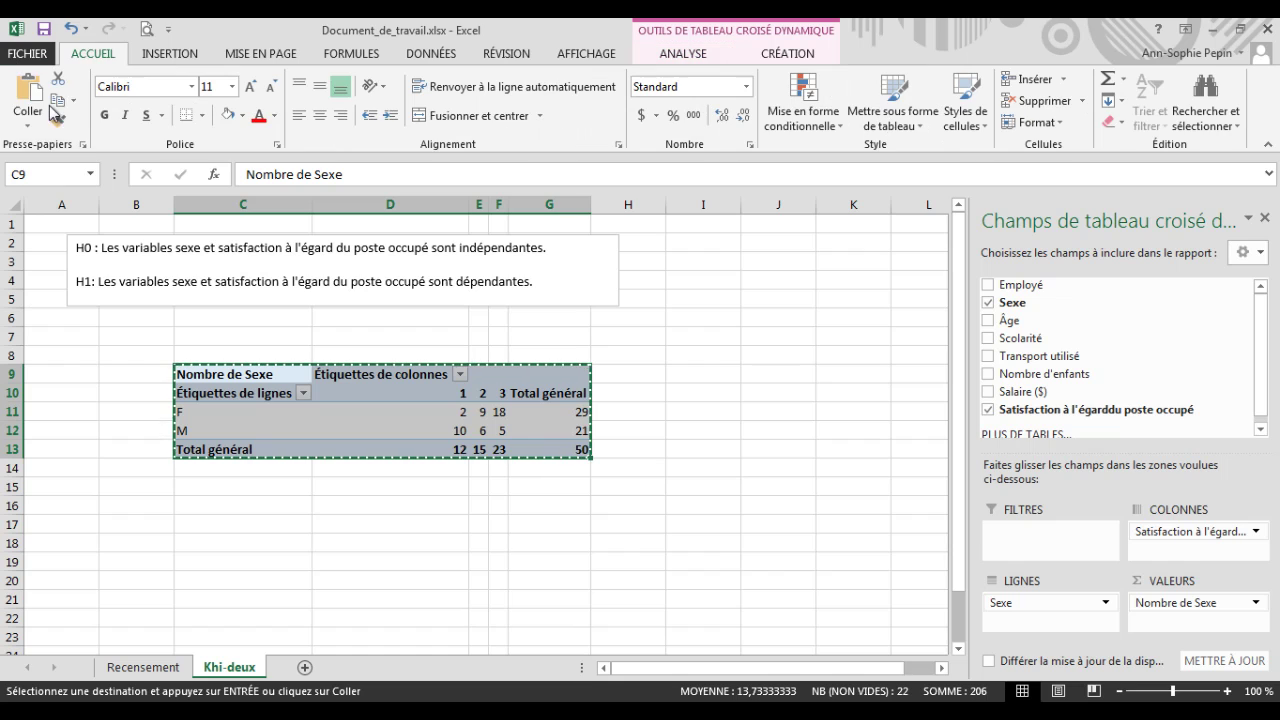
pyautogui.click(35, 135)
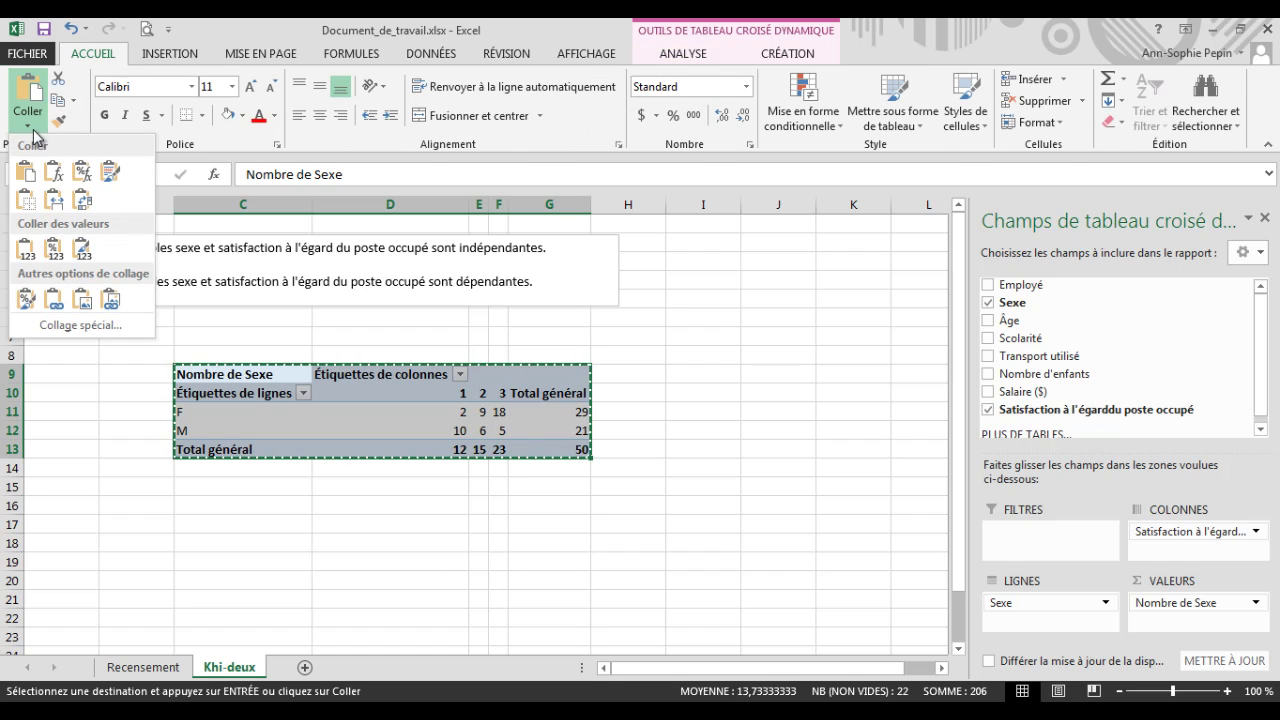
pyautogui.click(30, 252)
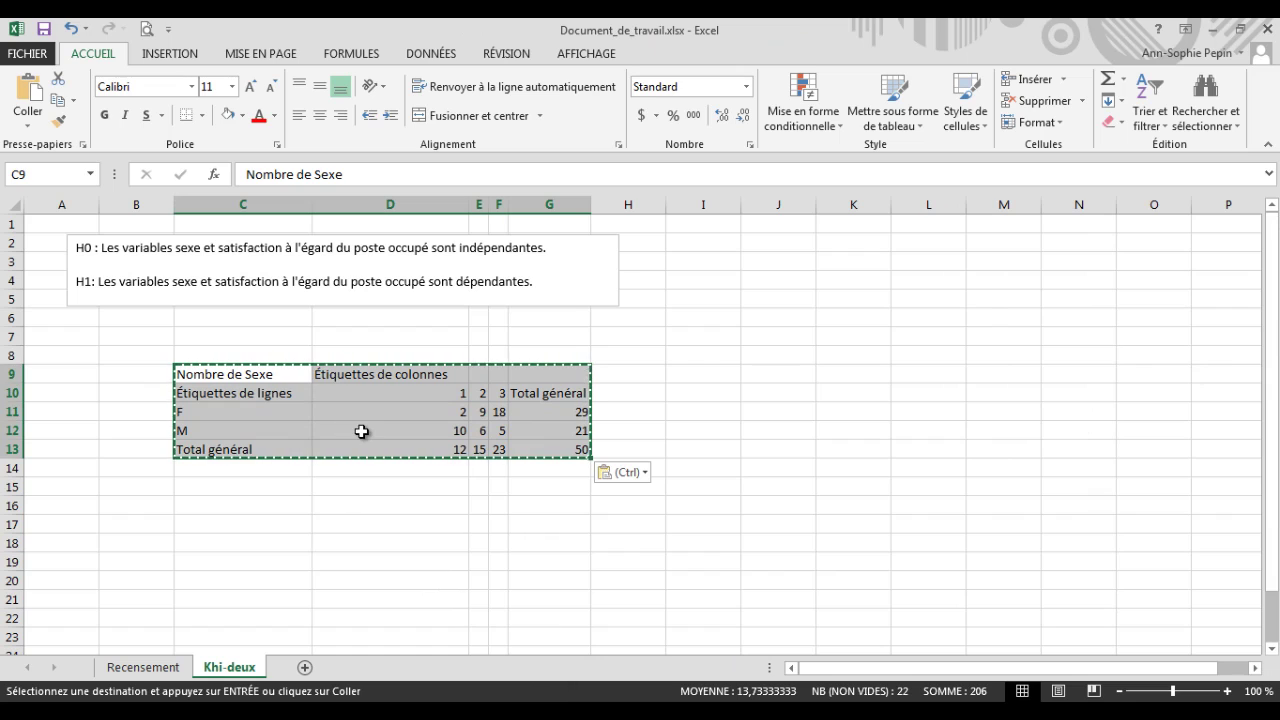
pyautogui.click(677, 415)
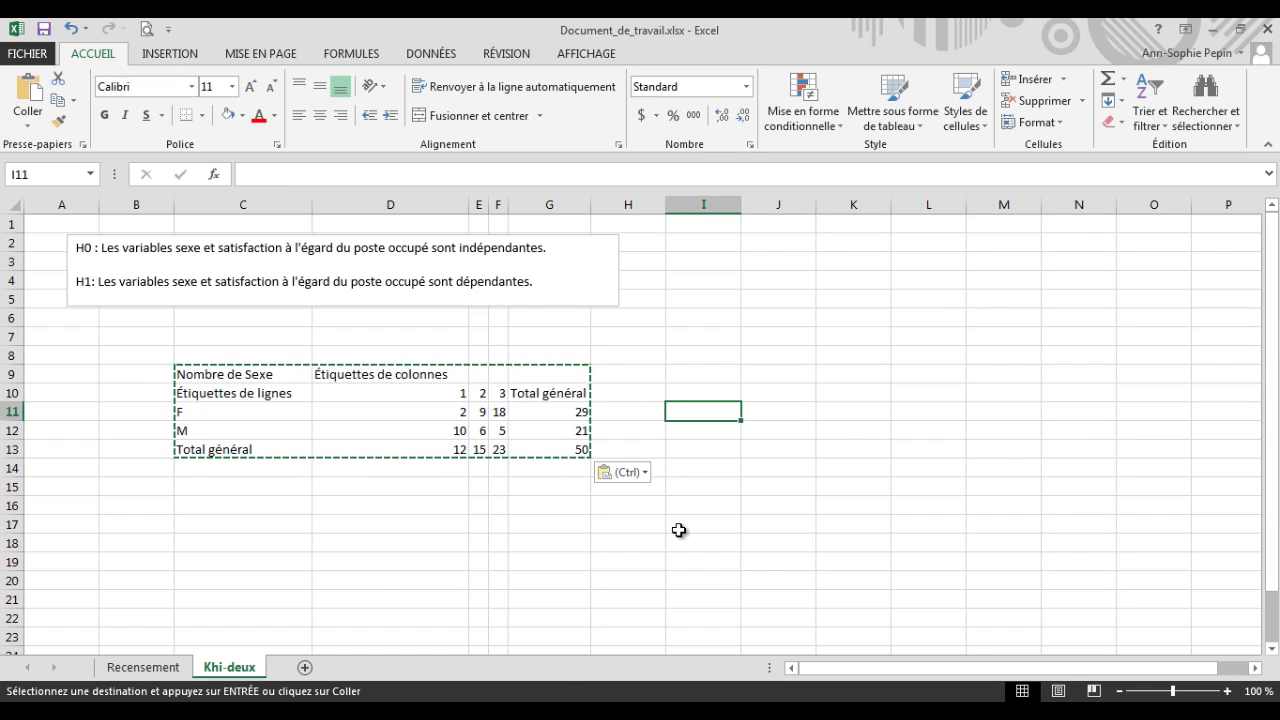
# Step: Replace the row-labels heading in C10 with "Sexe" and the column-labels heading in D9 with "Satisfaction"
pyautogui.click(276, 396)
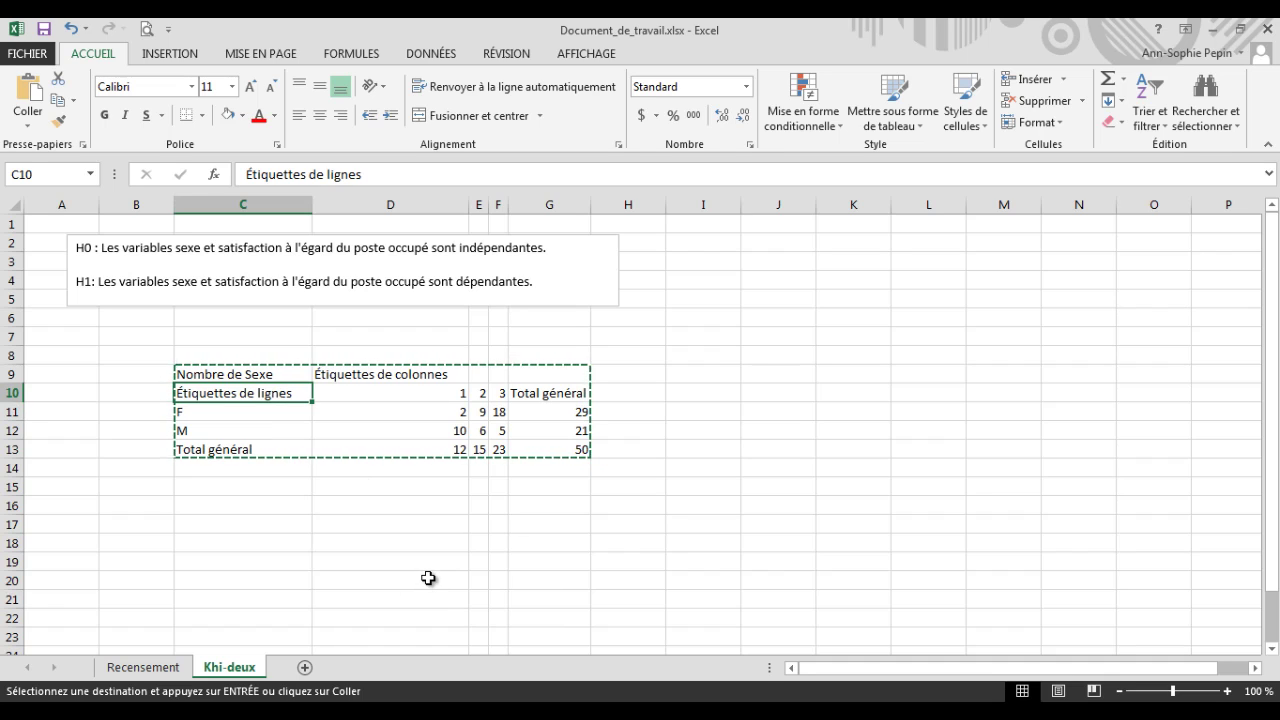
pyautogui.write('Sexc')
pyautogui.write('exe')
pyautogui.click(423, 375)
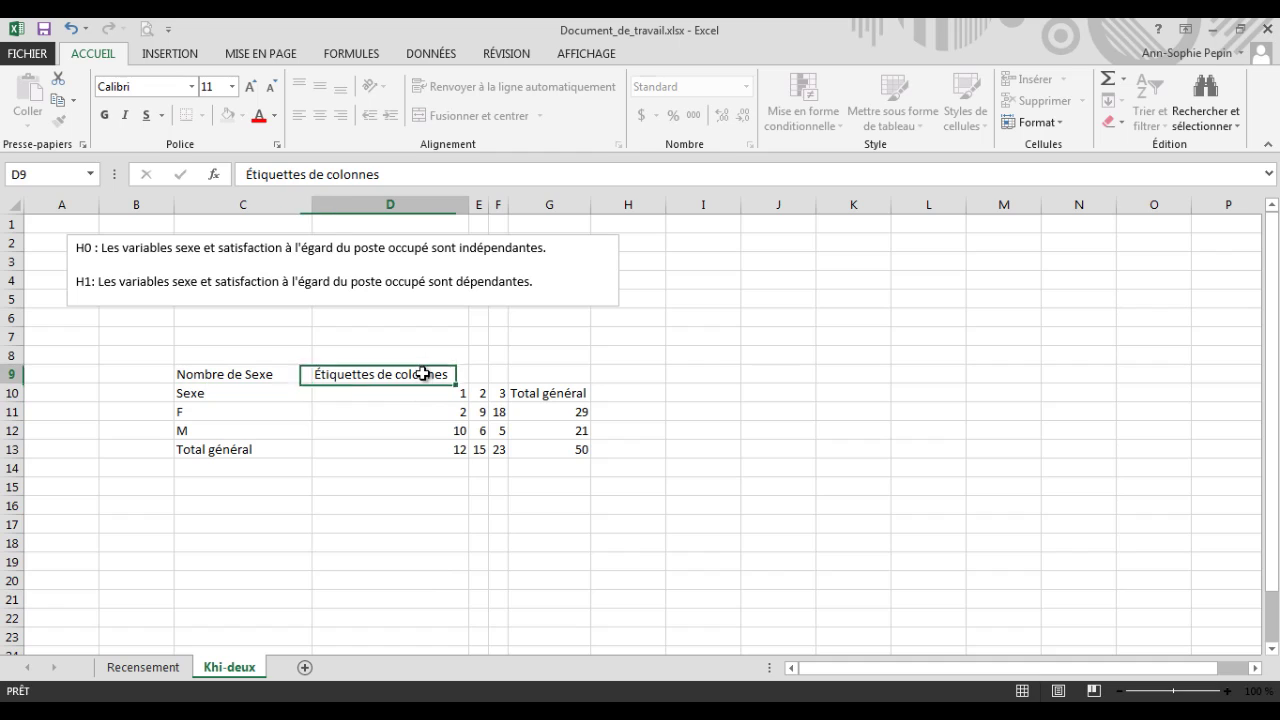
pyautogui.write('Satisf')
pyautogui.write('action')
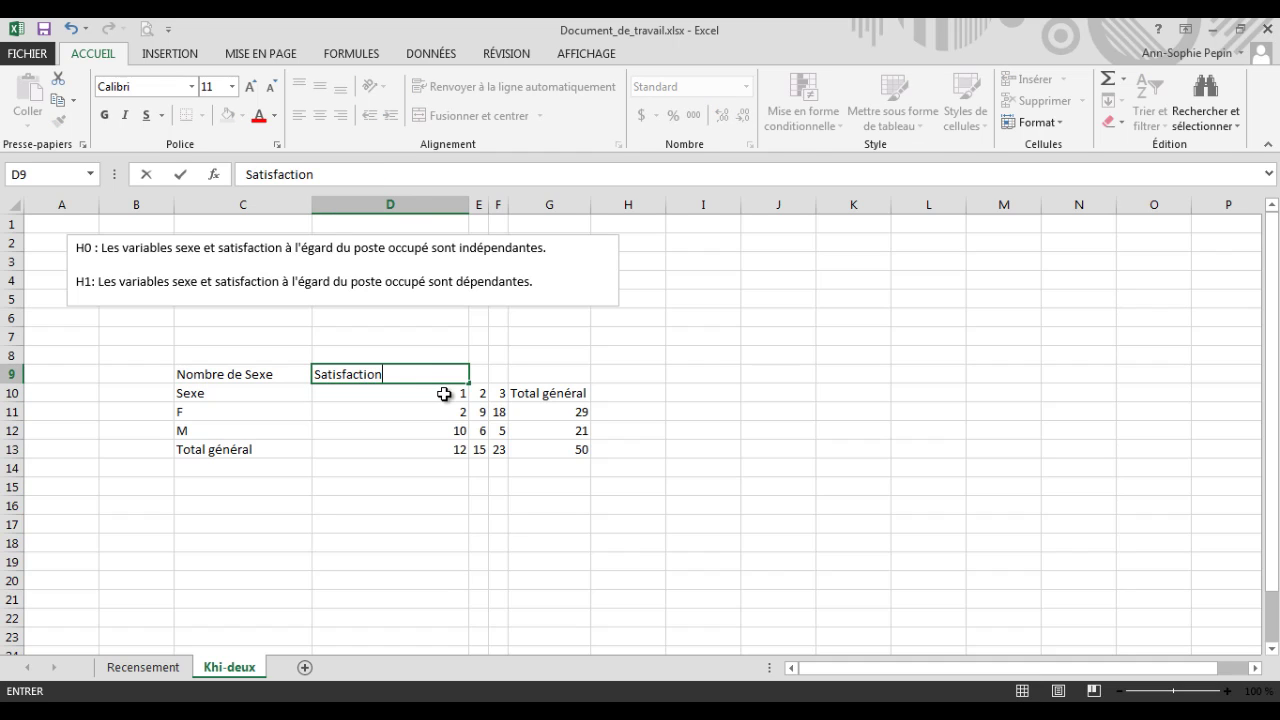
# Step: Check the meaning of satisfaction codes 1 to 3 in the legend on the Recensement sheet, and return to Khi-deux
pyautogui.moveTo(439, 394); pyautogui.dragTo(503, 394)
pyautogui.click(167, 660)
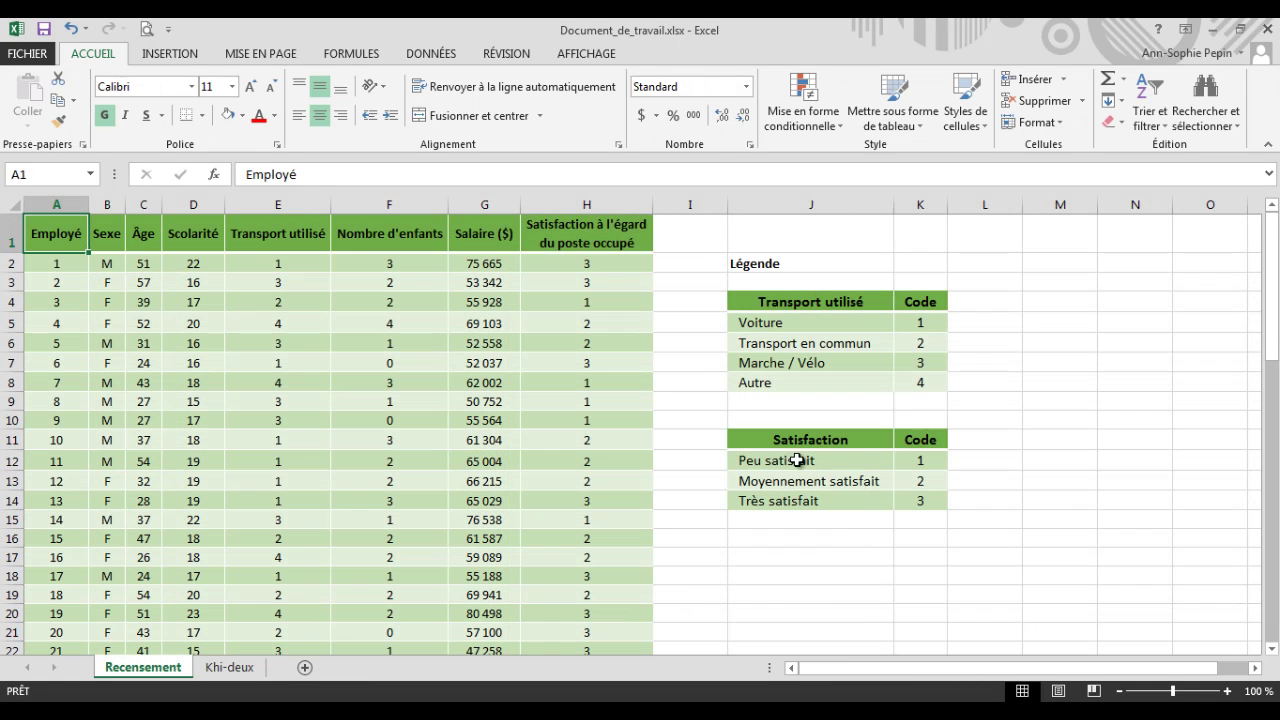
pyautogui.click(230, 667)
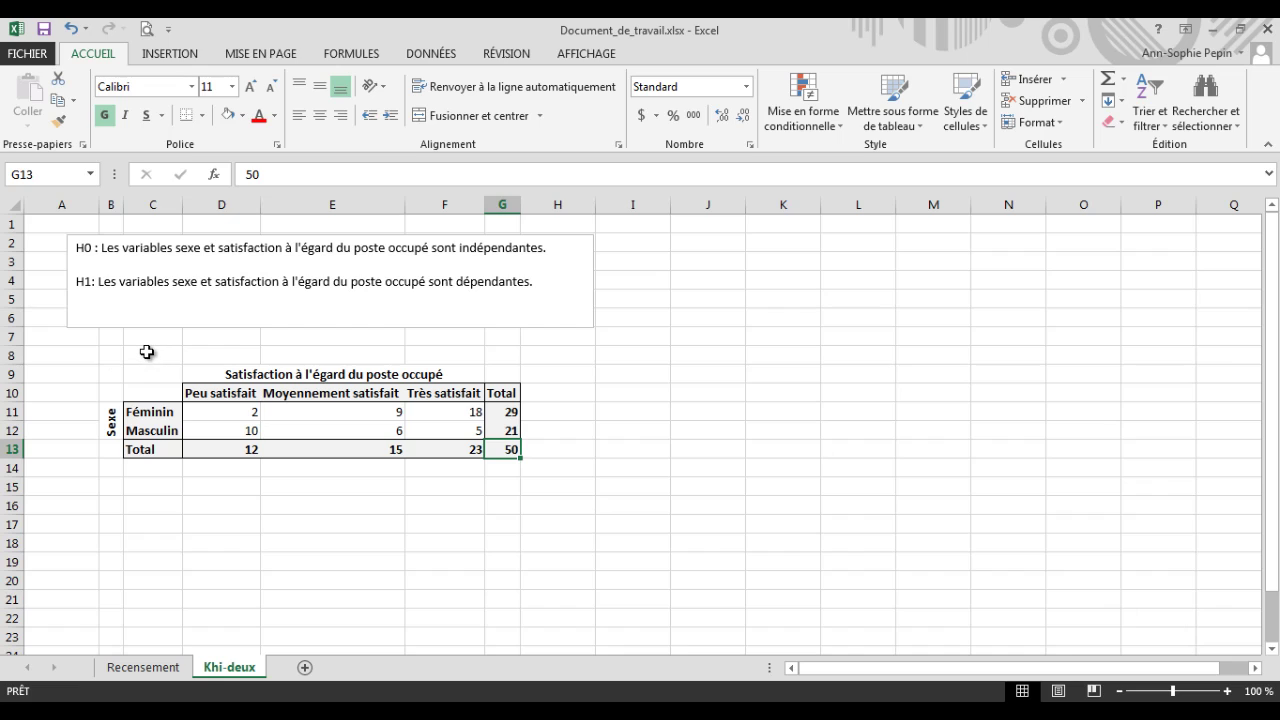
# Step: Enter the title "Effectifs observés" in cell C8 above the contingency table
pyautogui.click(147, 352)
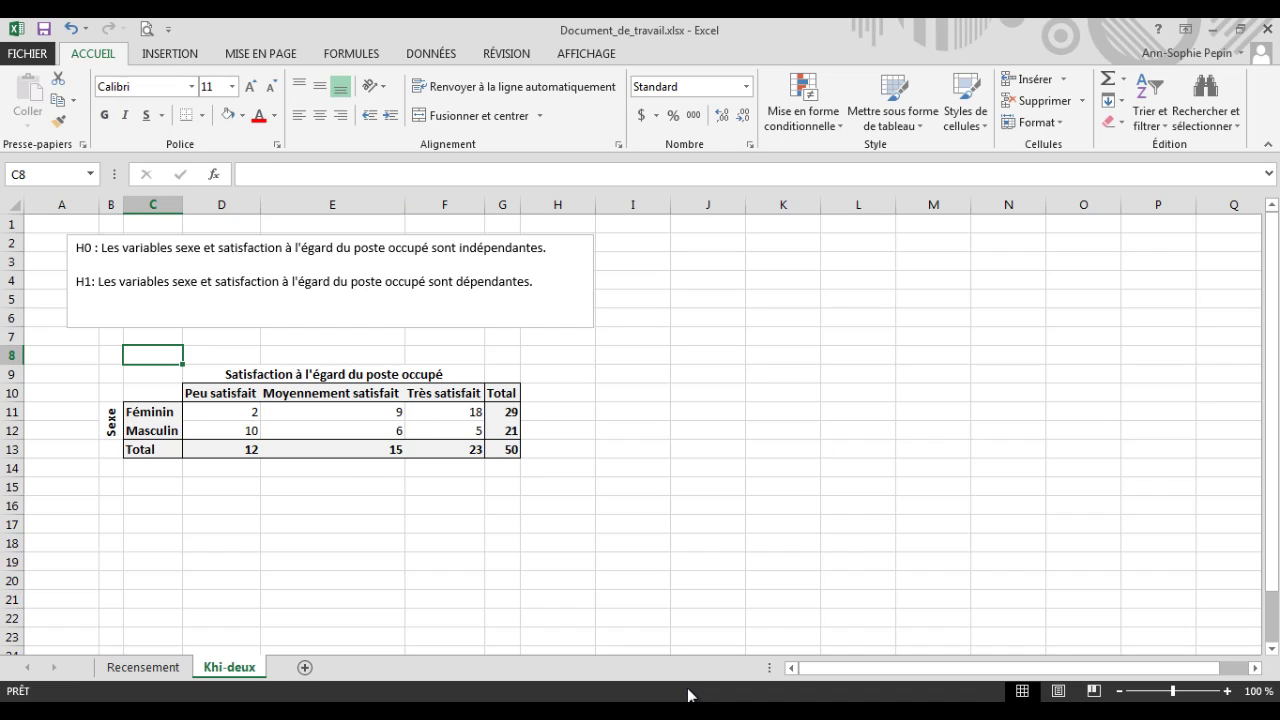
pyautogui.write('Effec')
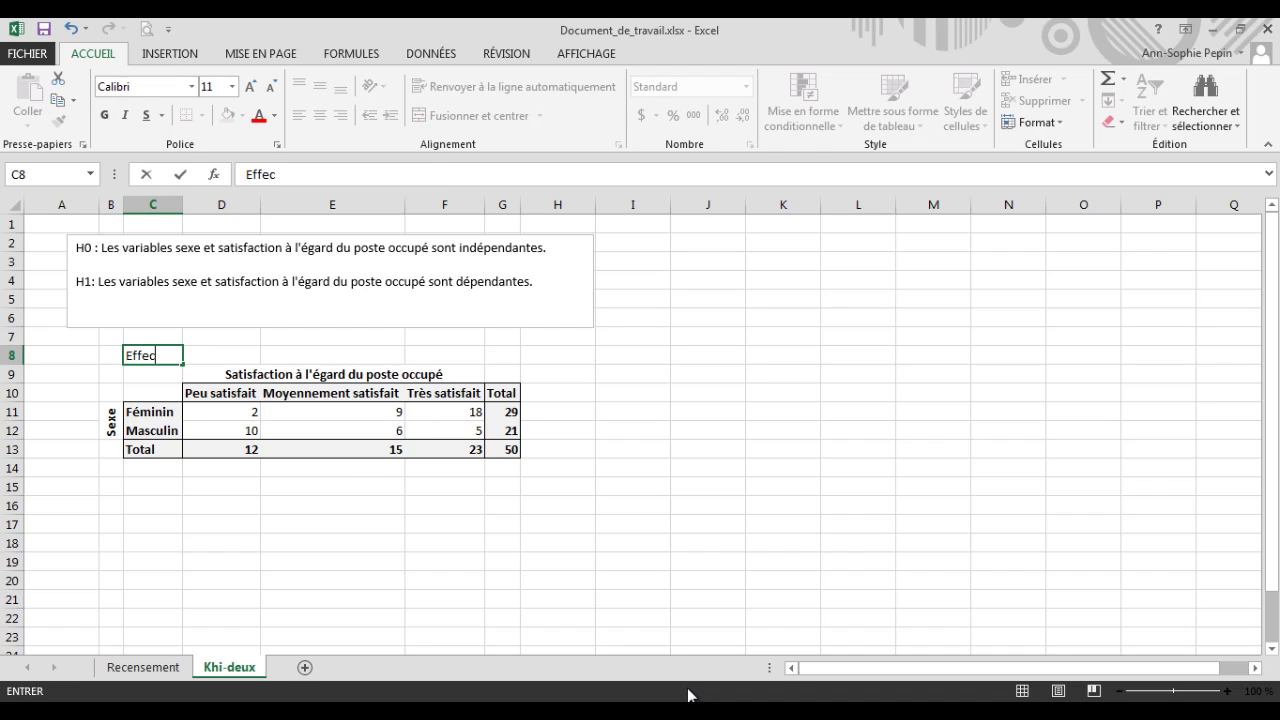
pyautogui.write('tifs observés')
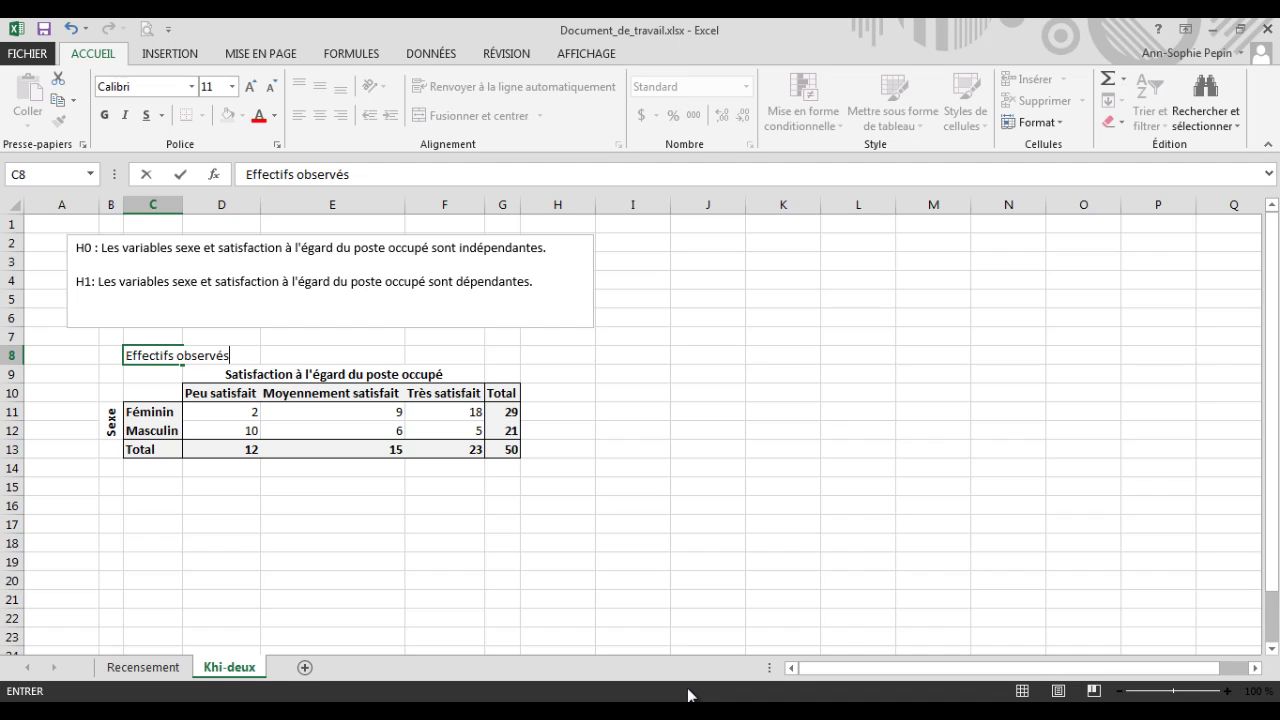
# Step: Enter the title "Effectifs théoriques" in cell C15 below the observed counts table
pyautogui.click(153, 492)
pyautogui.write('E')
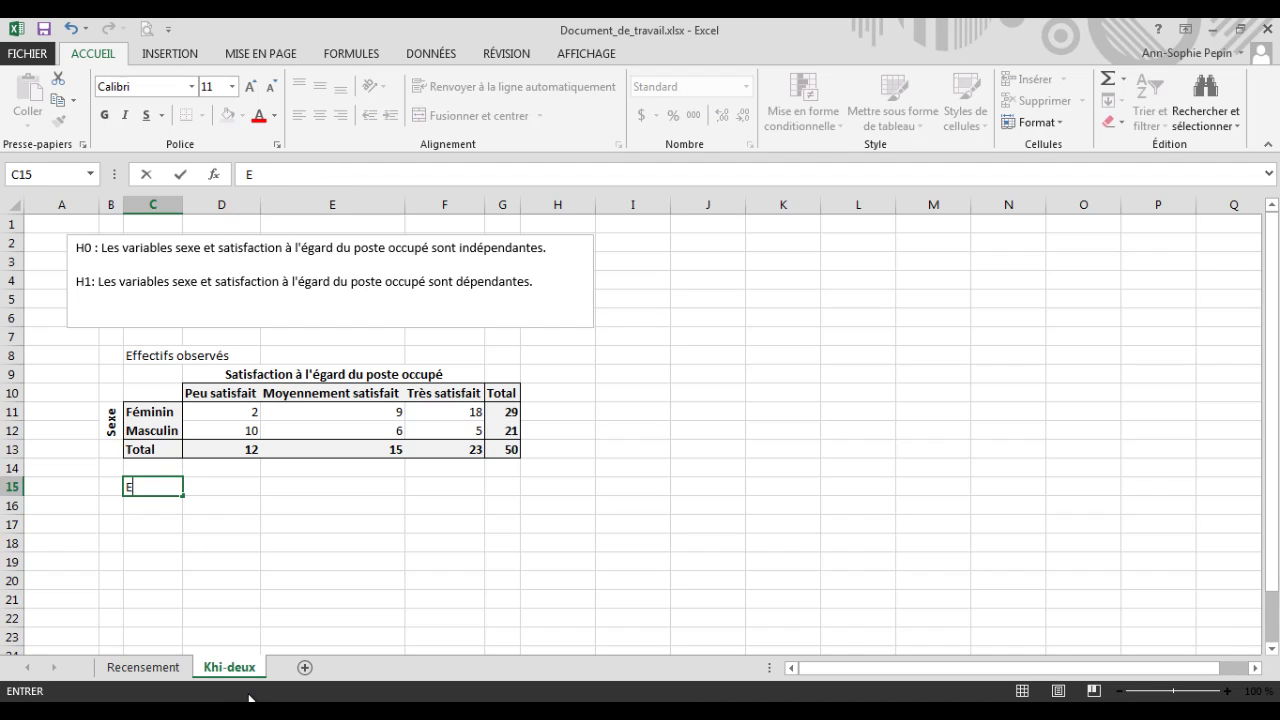
pyautogui.write('ffectifs théoriques')
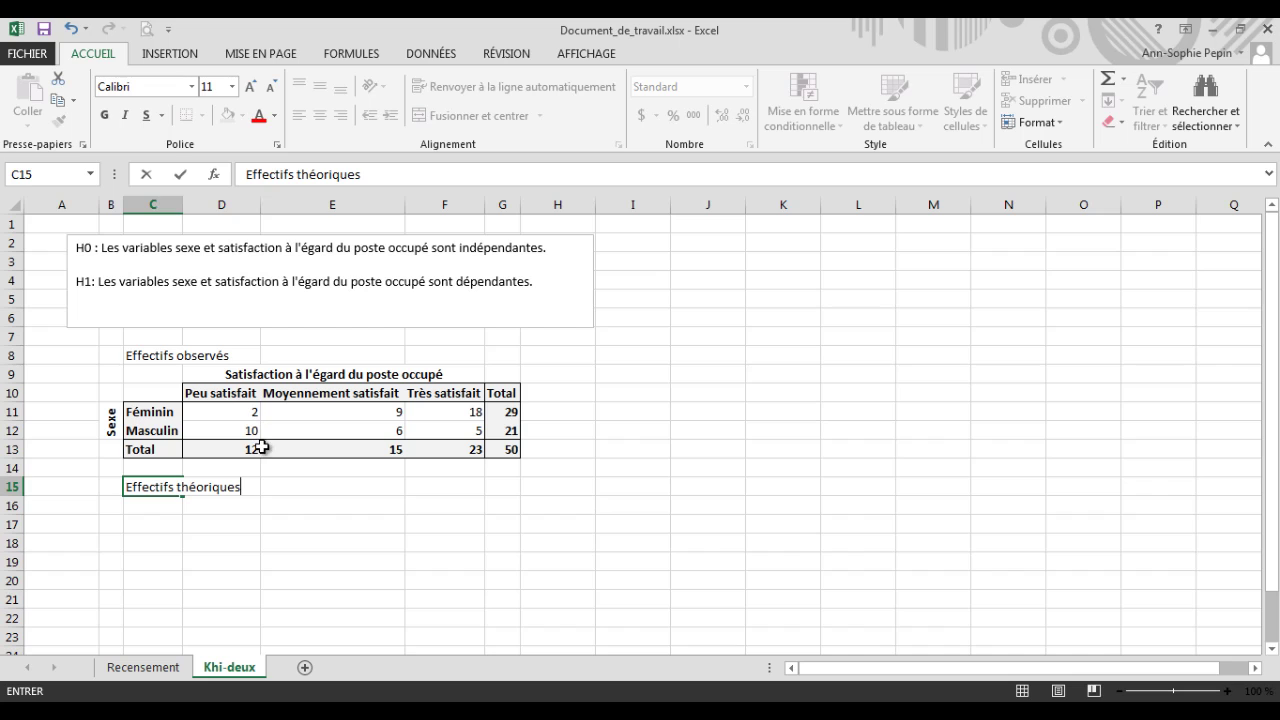
# Step: Copy the observed counts table B9:G13, including its headings, and paste it starting at cell B16
pyautogui.moveTo(117, 368); pyautogui.dragTo(501, 452)
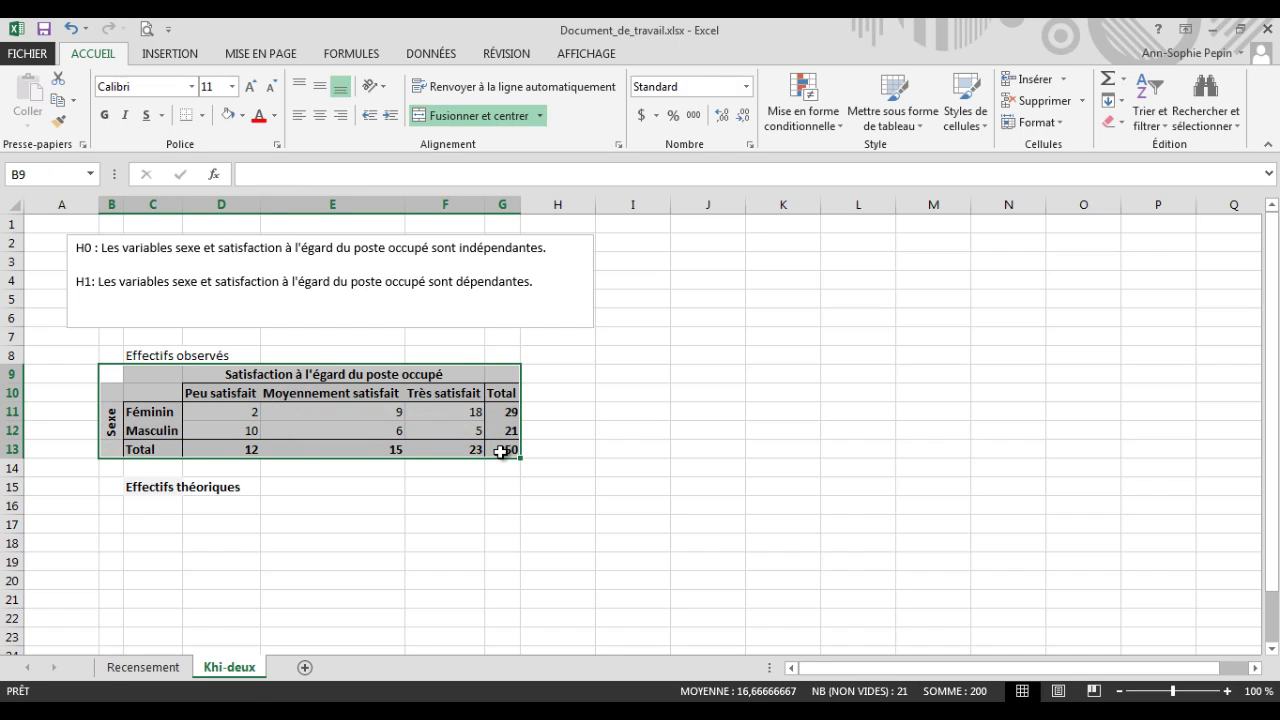
pyautogui.hotkey('ctrl', 'c')
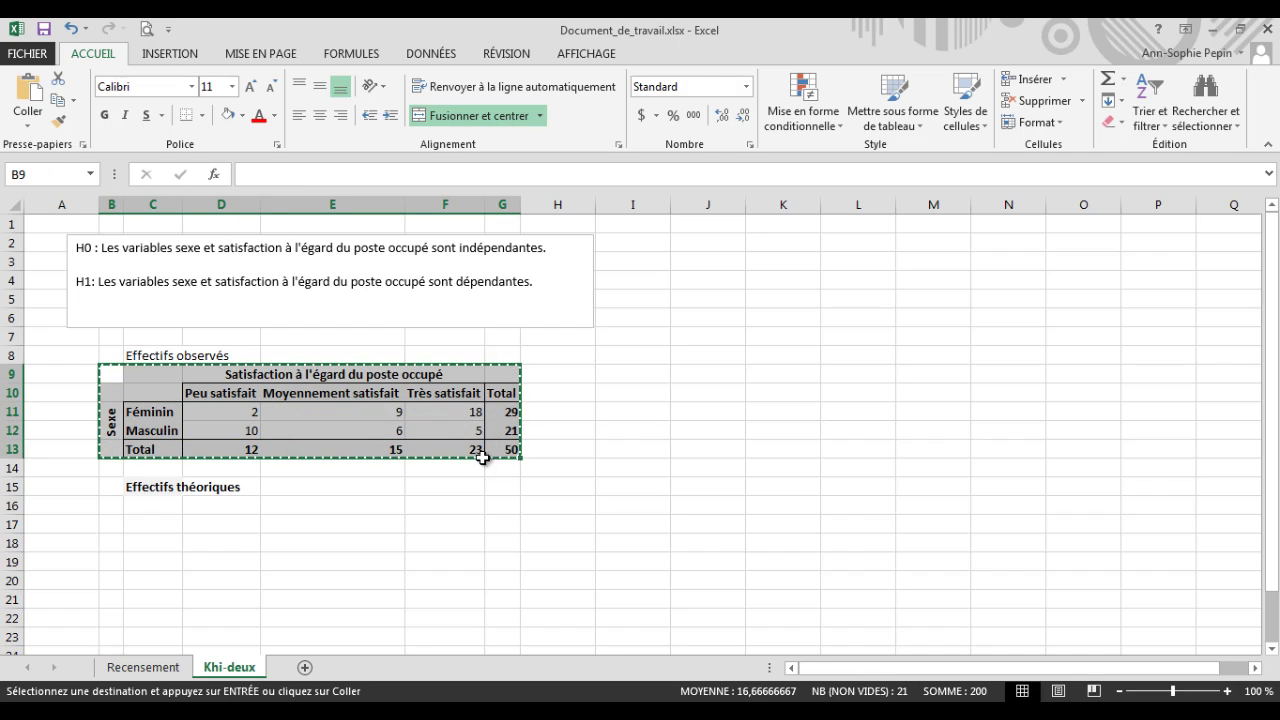
pyautogui.click(110, 505)
pyautogui.hotkey('ctrl', 'v')
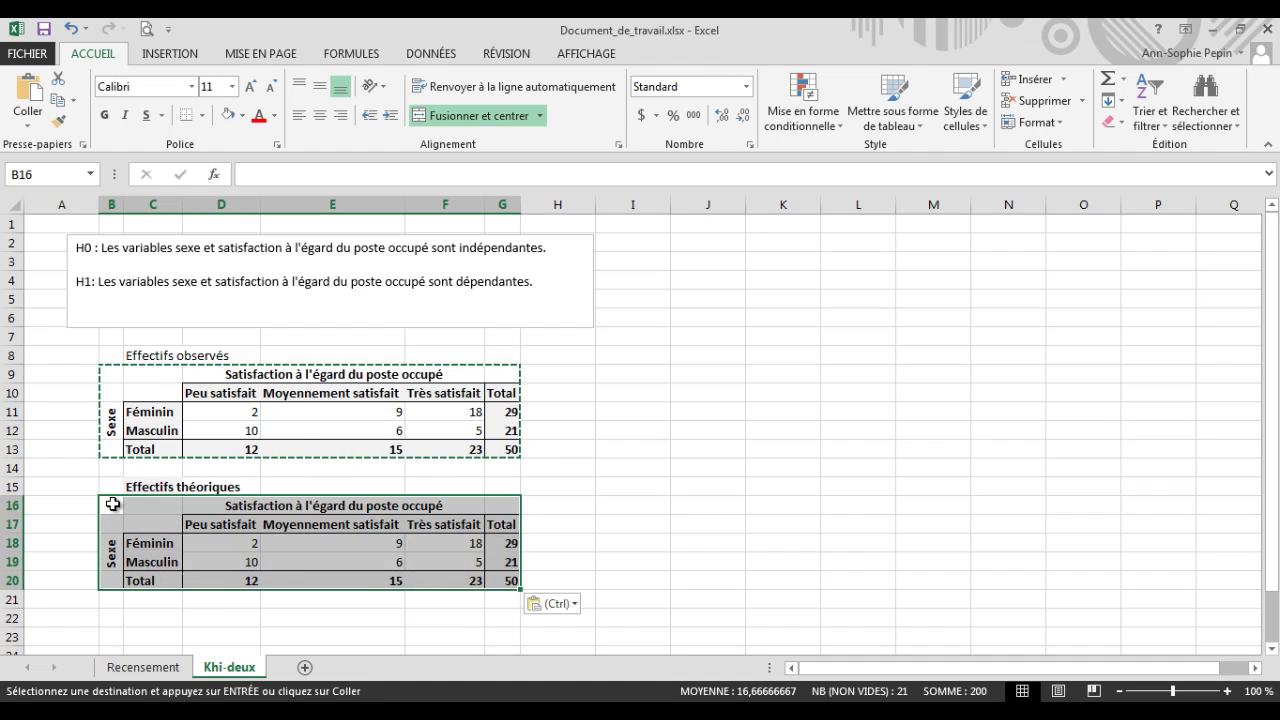
# Step: Clear the copied counts and column totals in D18:F20 of the theoretical table
pyautogui.moveTo(245, 546); pyautogui.dragTo(448, 586)
pyautogui.press('Delete')
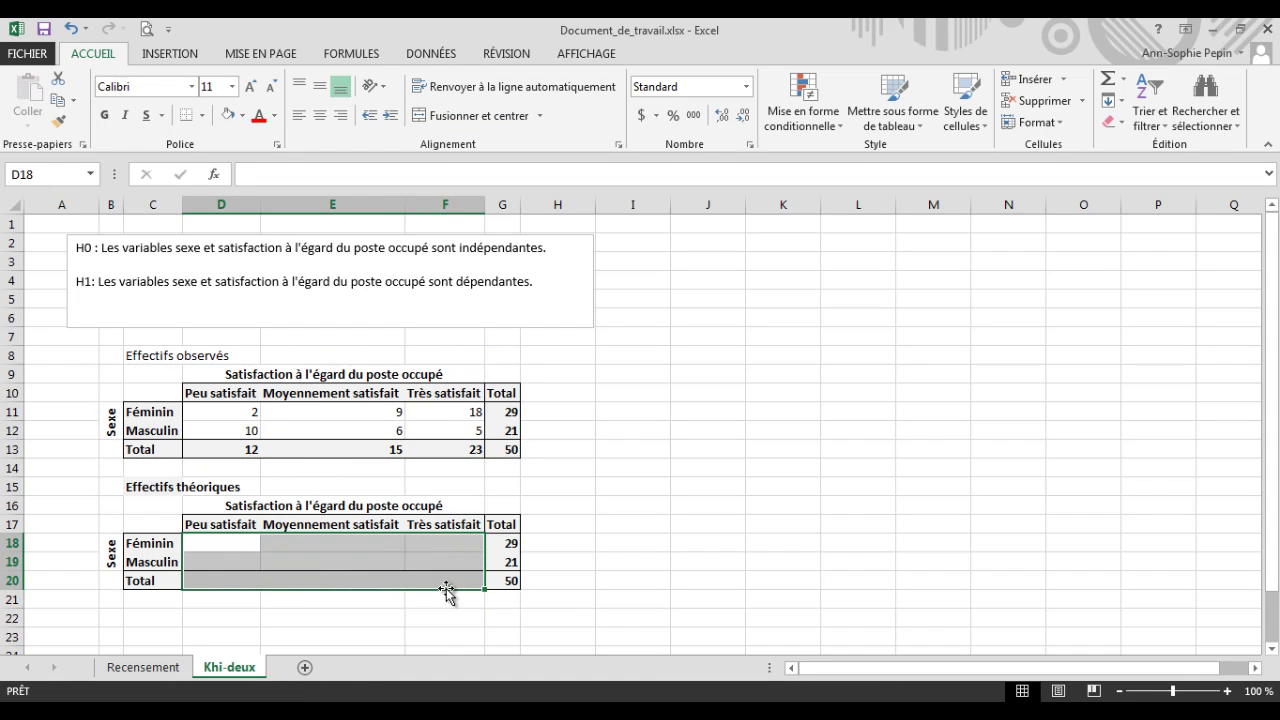
pyautogui.click(563, 540)
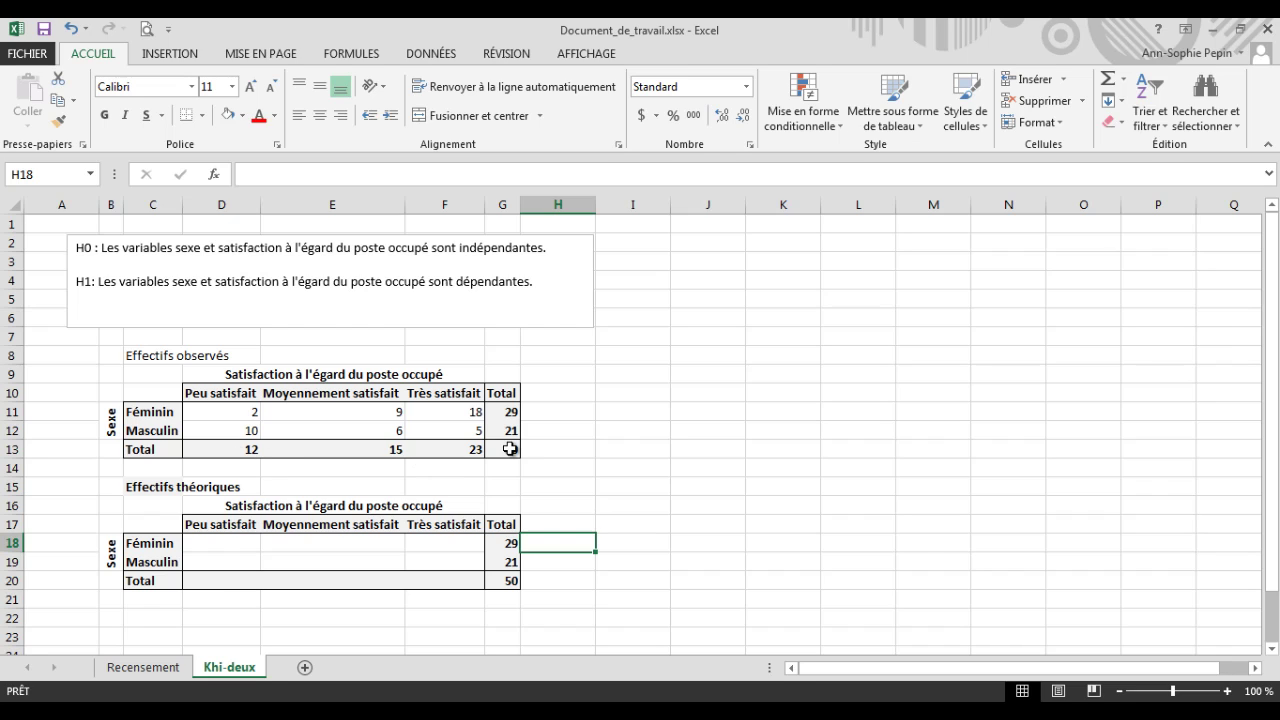
# Step: Calculate the "Peu satisfait" share of the overall total in D20 with the formula =D13/G13
pyautogui.click(229, 580)
pyautogui.moveTo(126, 711)
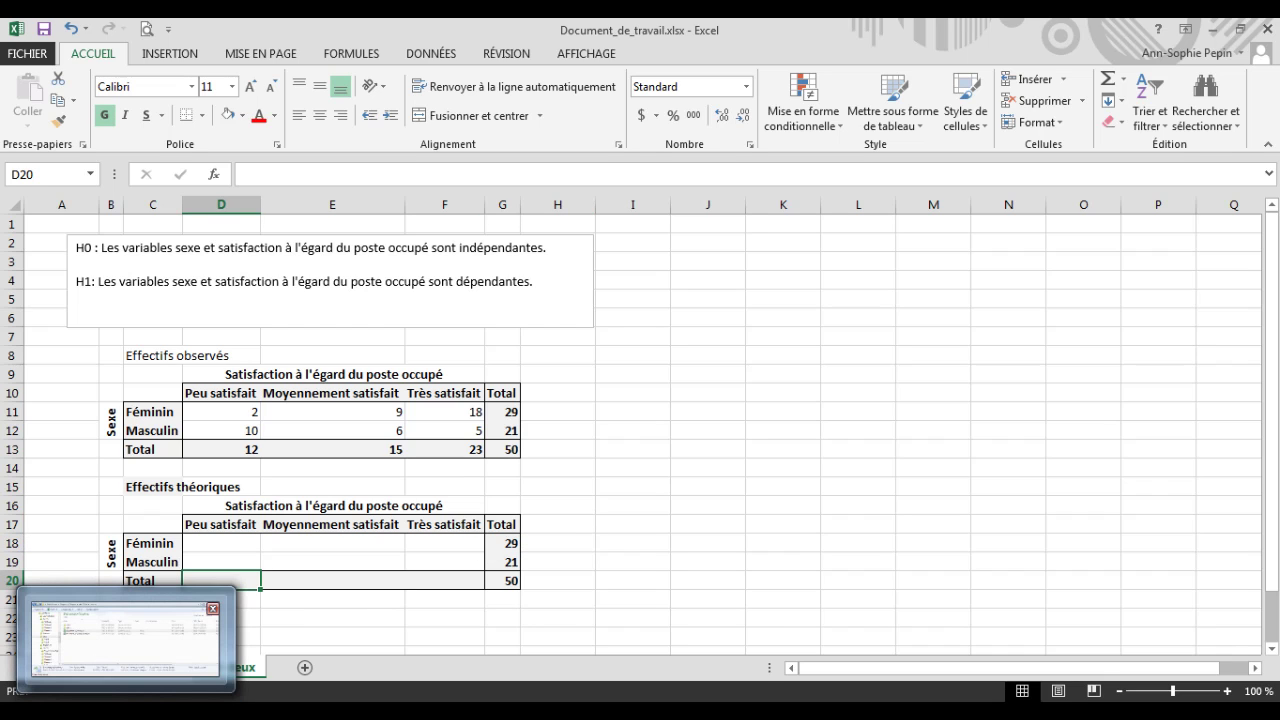
pyautogui.write('=')
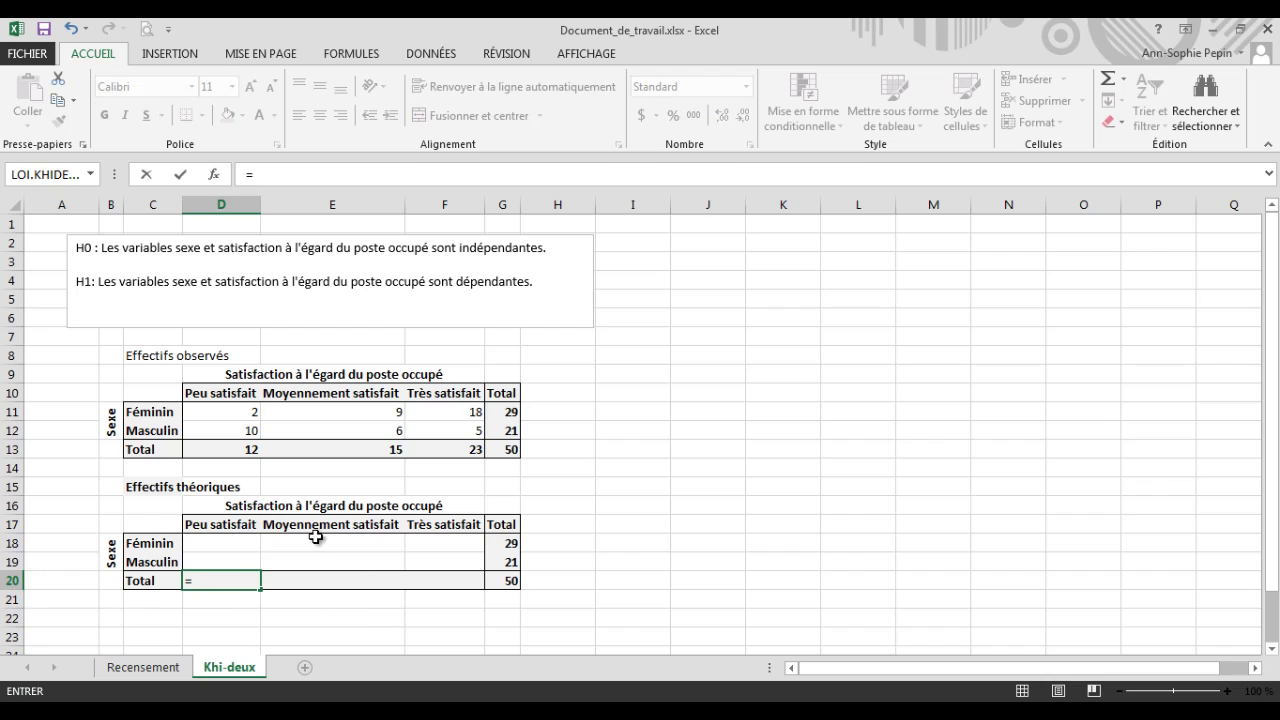
pyautogui.click(242, 450)
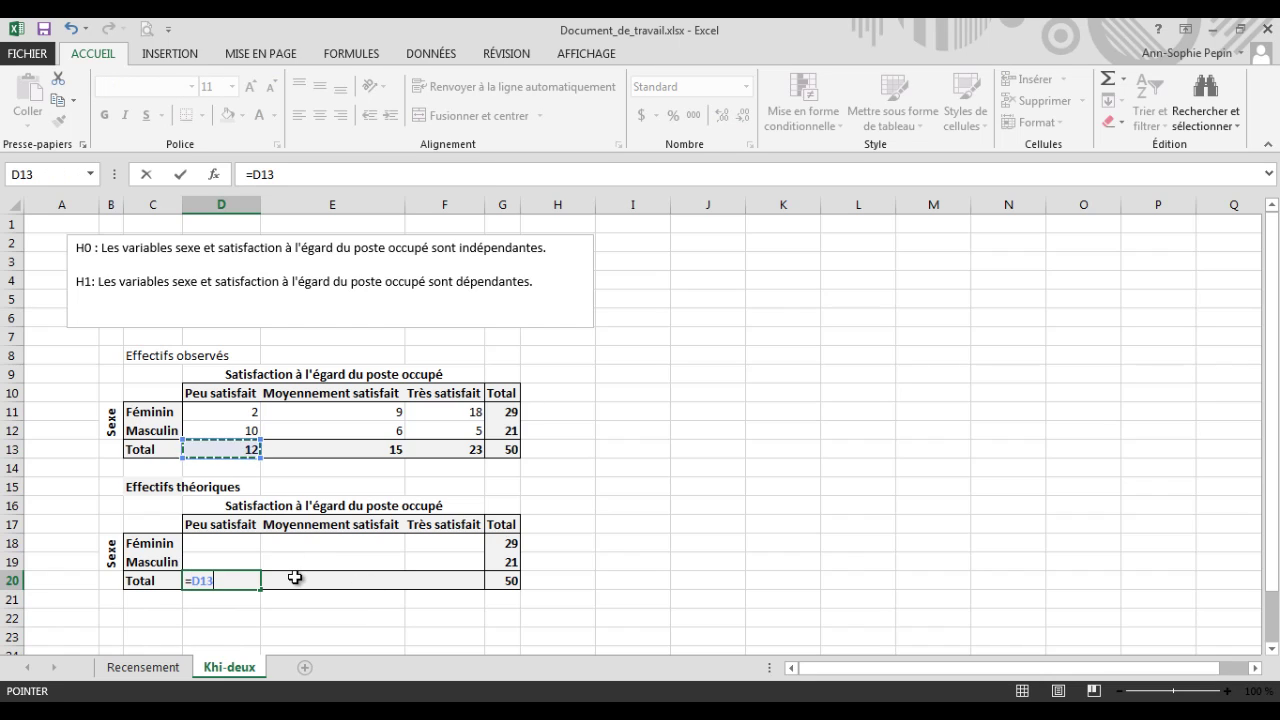
pyautogui.write('/')
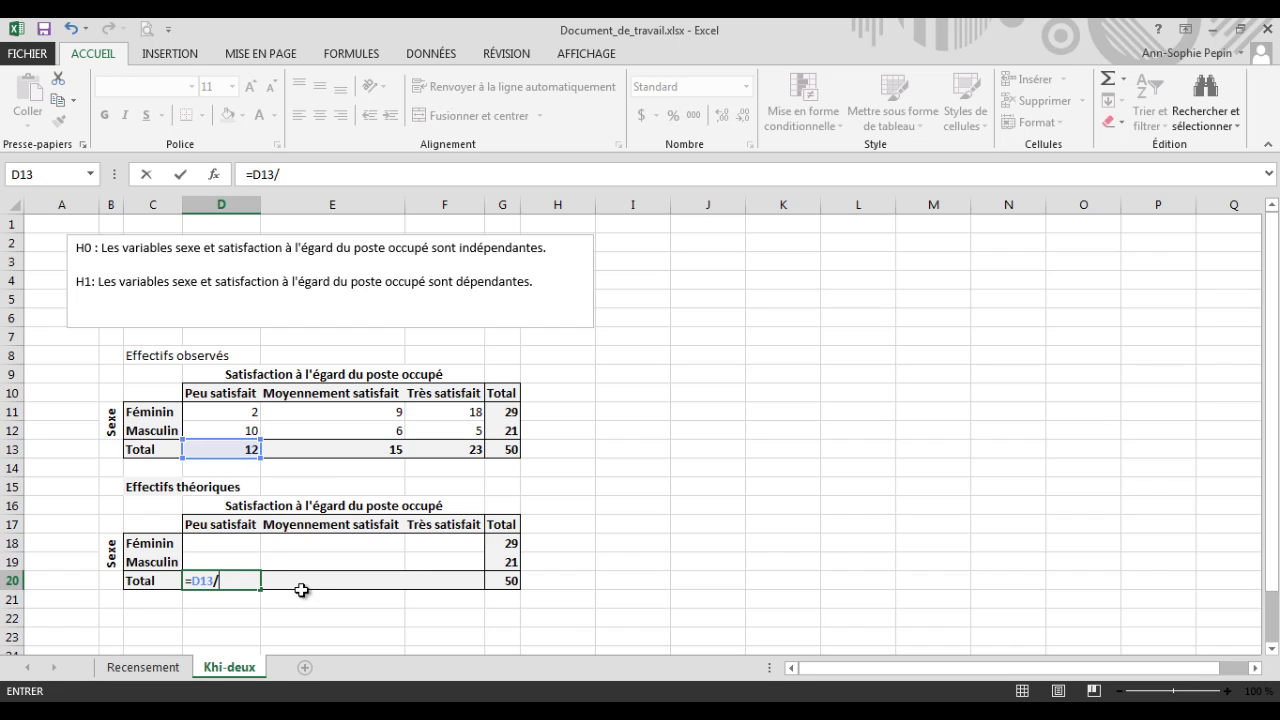
pyautogui.click(502, 450)
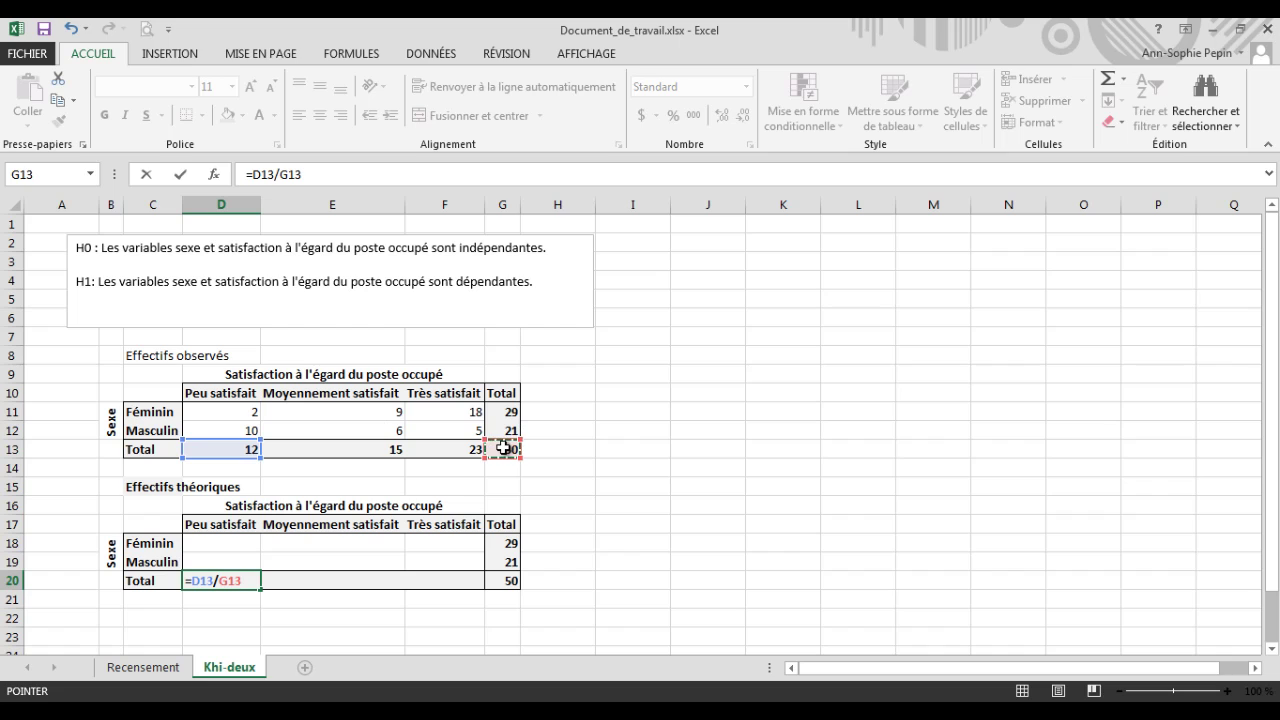
pyautogui.press('Return')
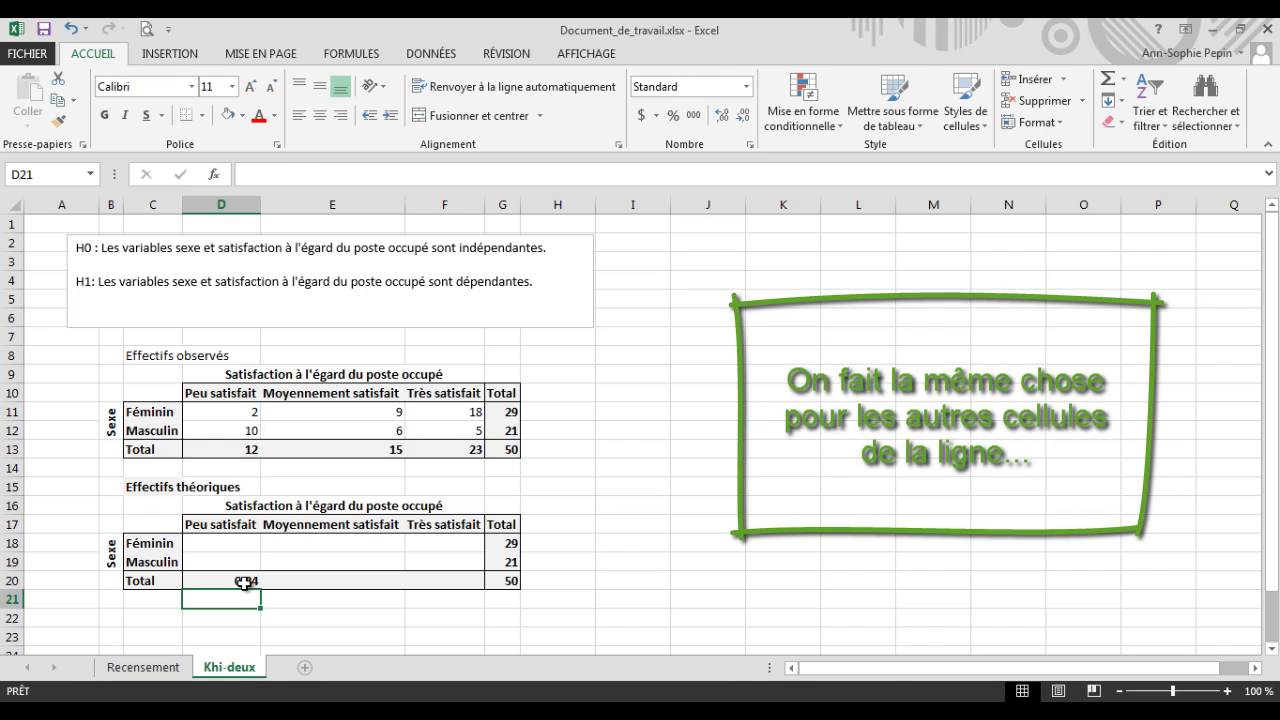
# Step: Extend the D20 share formula through F20 with column G fixed, and format D20:F20 as percentages with one decimal
pyautogui.moveTo(260, 589); pyautogui.dragTo(470, 582)
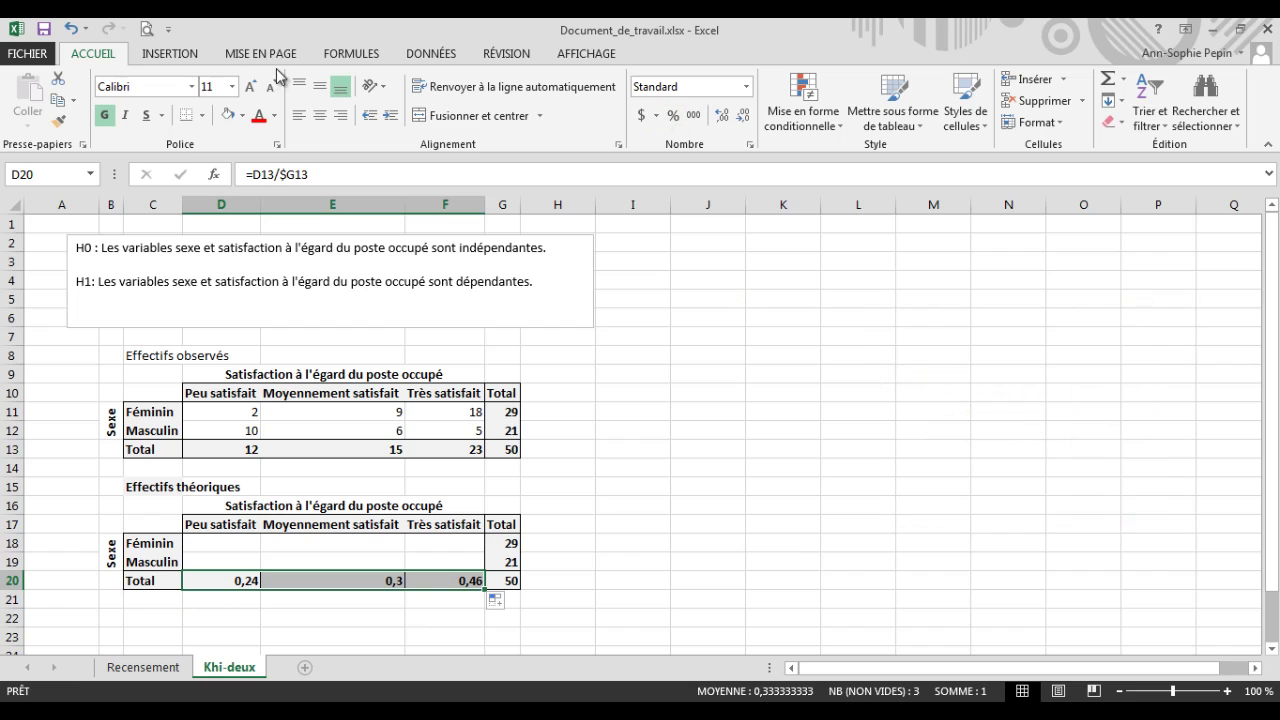
pyautogui.click(680, 116)
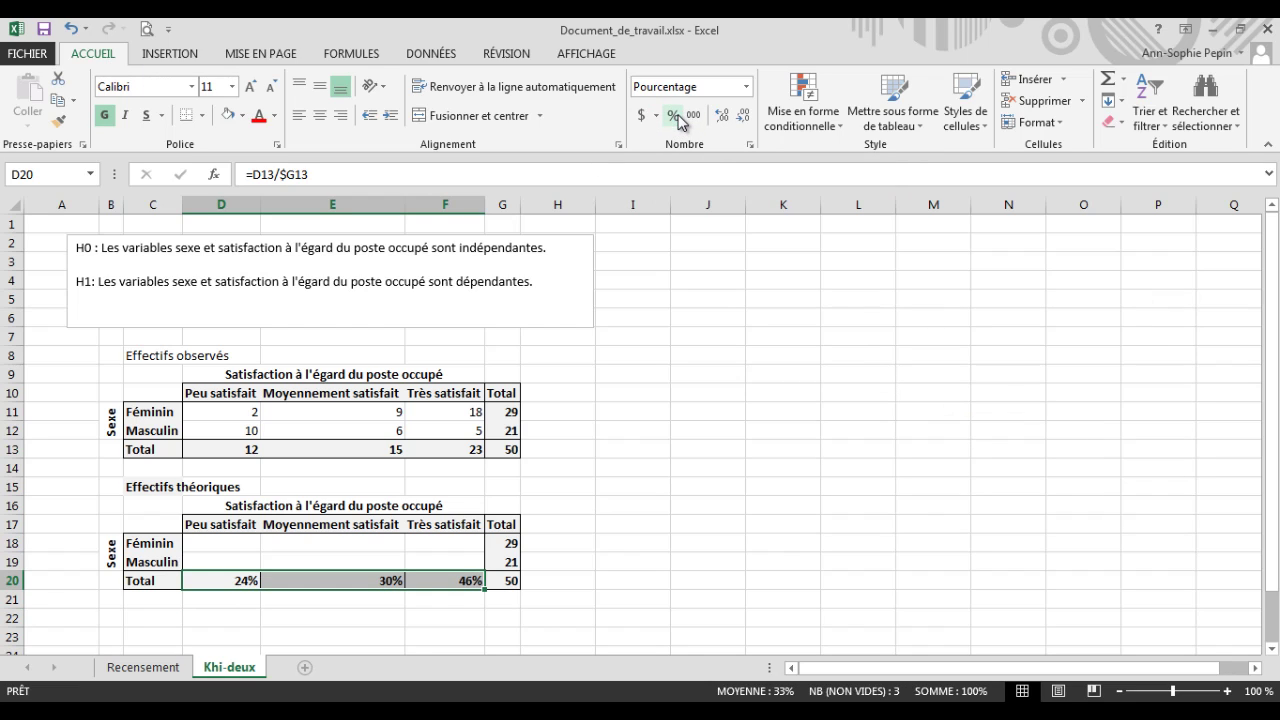
pyautogui.click(720, 118)
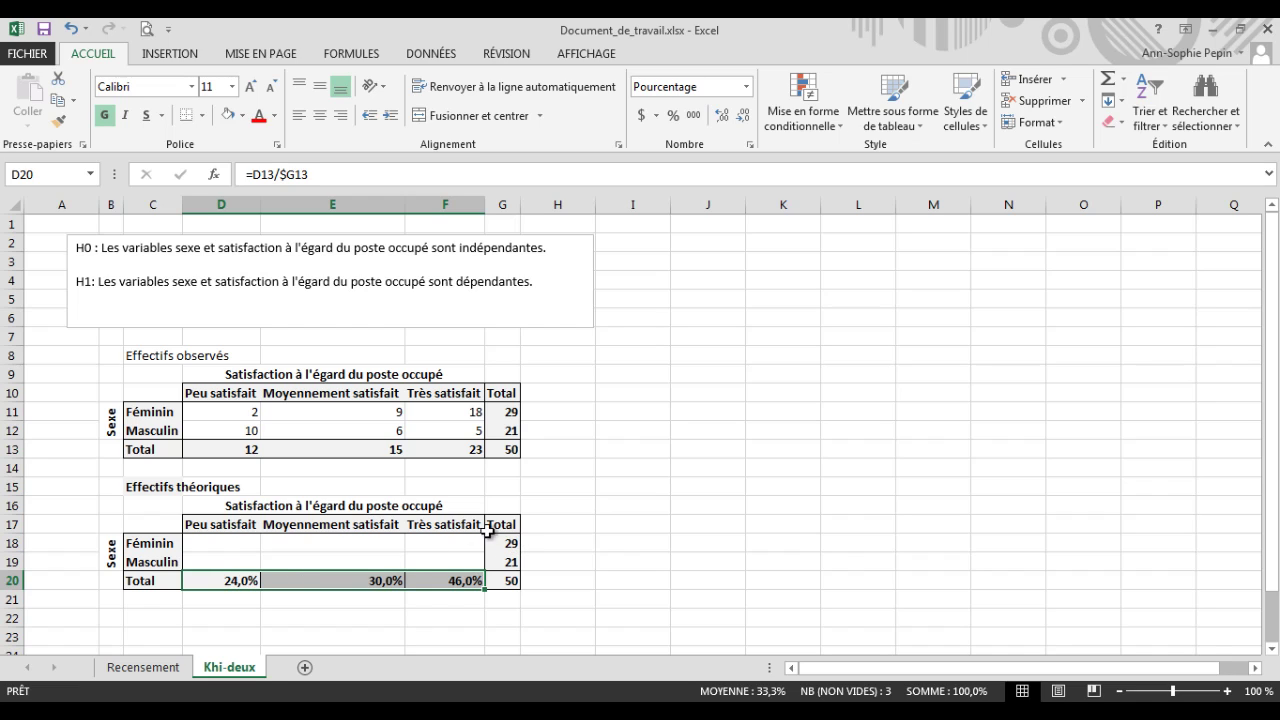
# Step: Calculate the theoretical counts in D18:F19 by multiplying each column percentage by its row total, using =D$20*$G18 from D18
pyautogui.click(232, 546)
pyautogui.moveTo(413, 712)
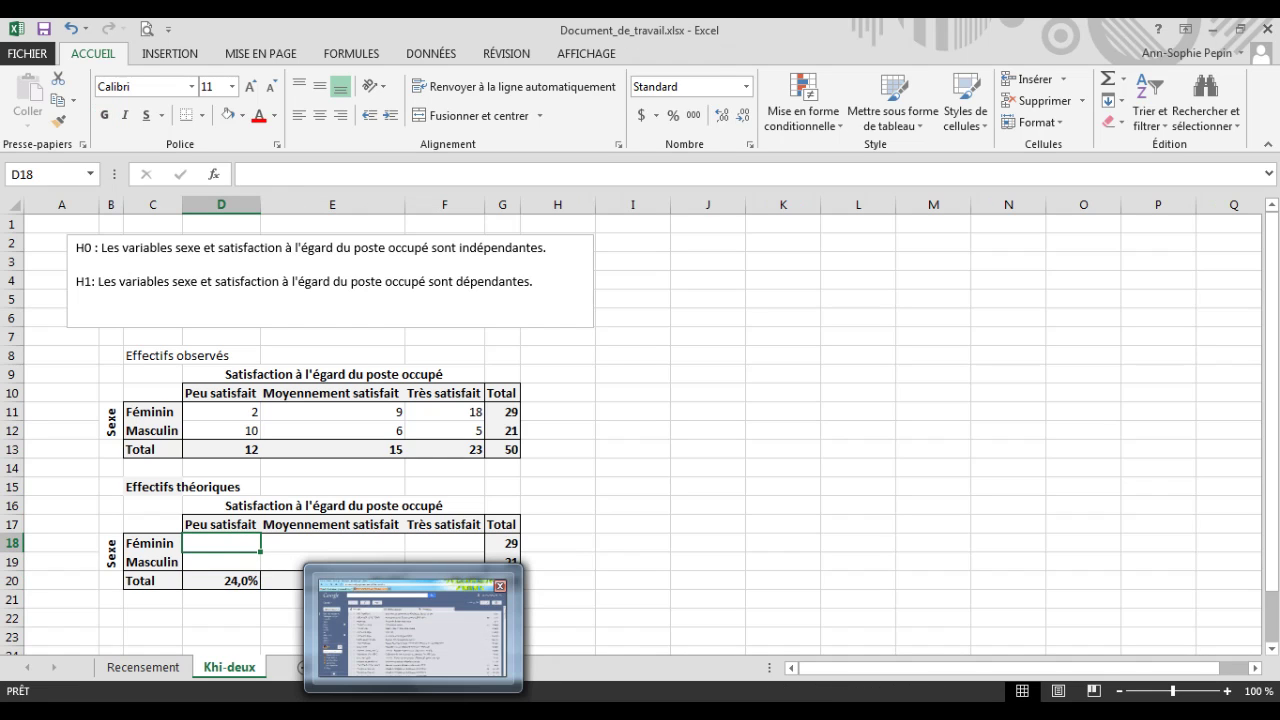
pyautogui.write('=')
pyautogui.click(229, 582)
pyautogui.write('*')
pyautogui.click(515, 550)
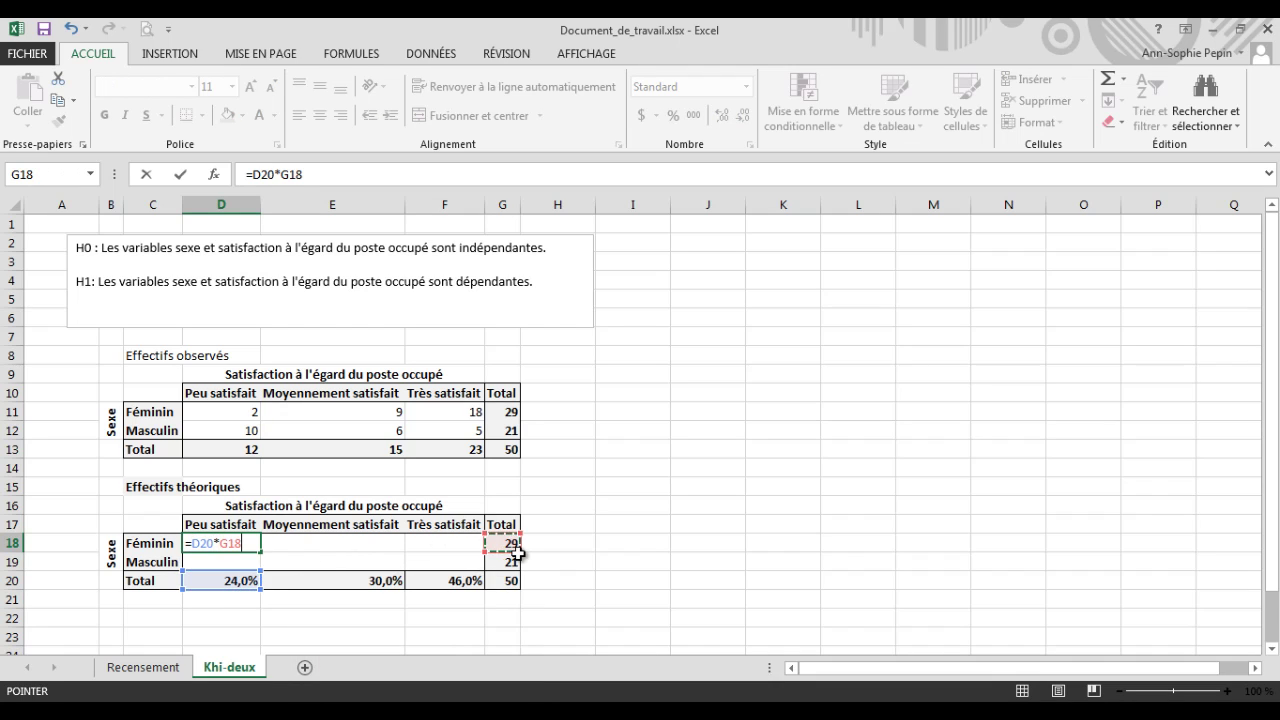
pyautogui.press('Return')
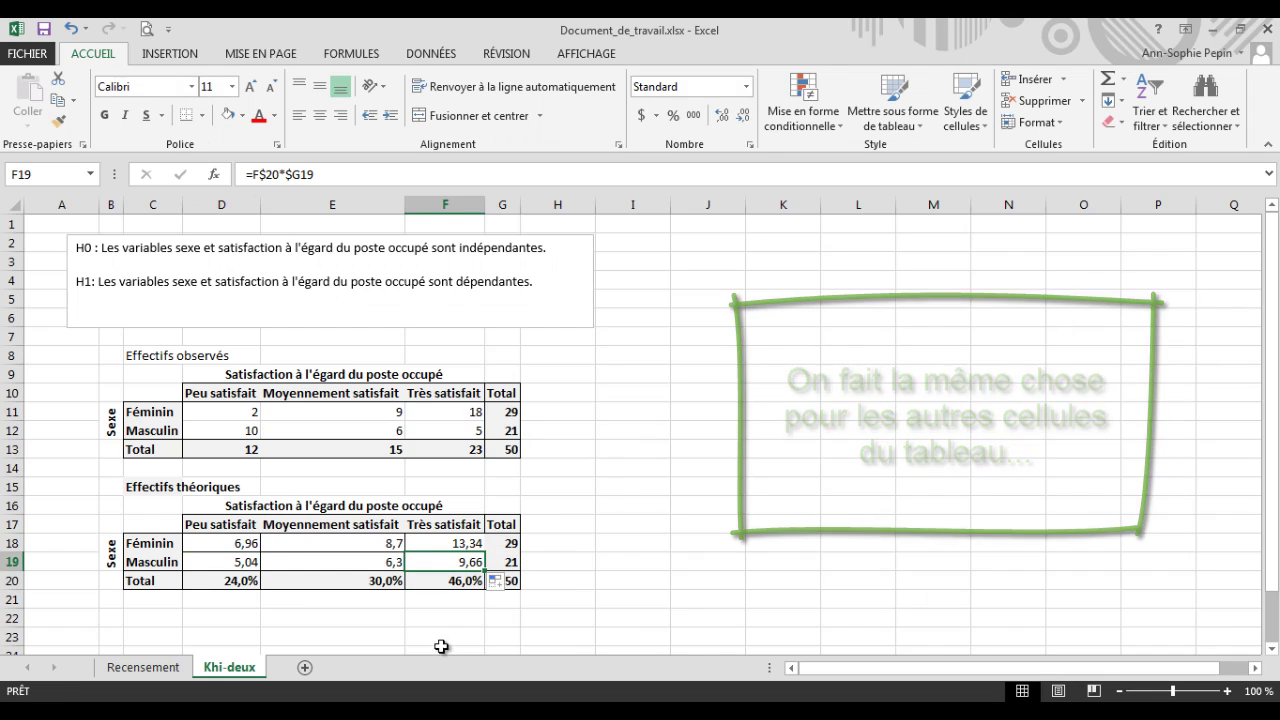
# Step: Reduce the theoretical counts in D18:F19 to one decimal place
pyautogui.moveTo(244, 546); pyautogui.dragTo(457, 562)
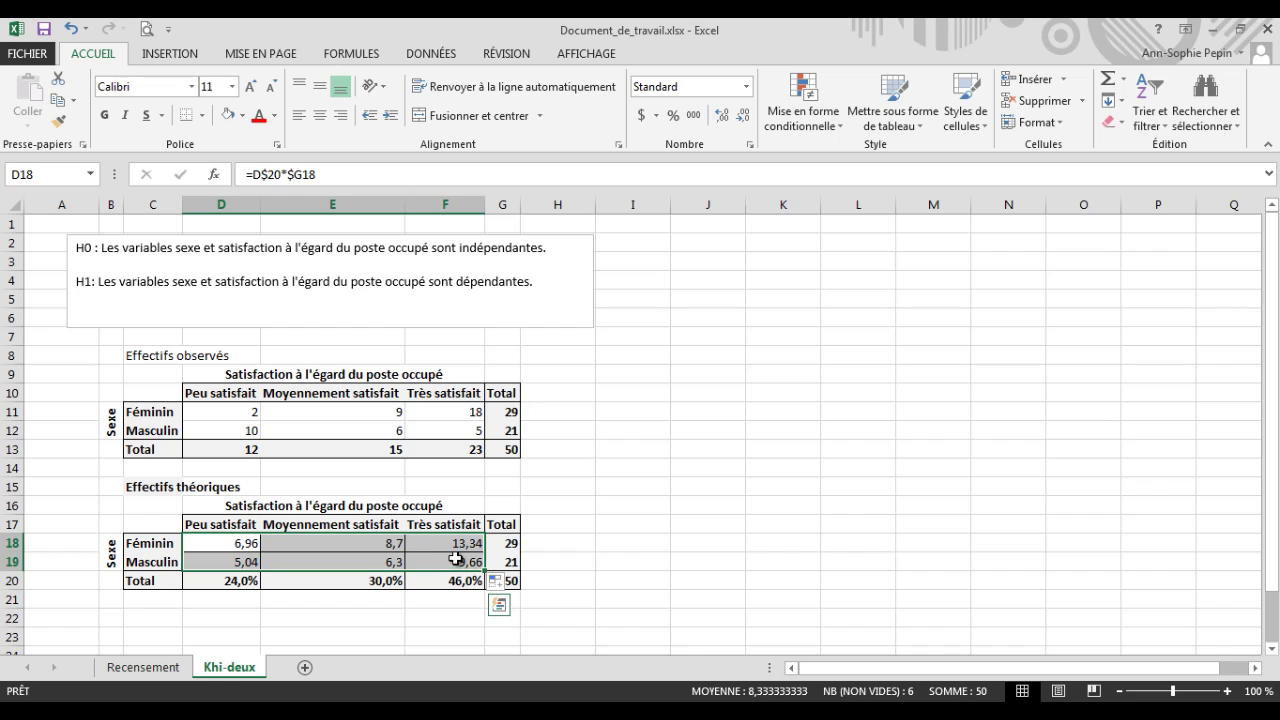
pyautogui.click(742, 115)
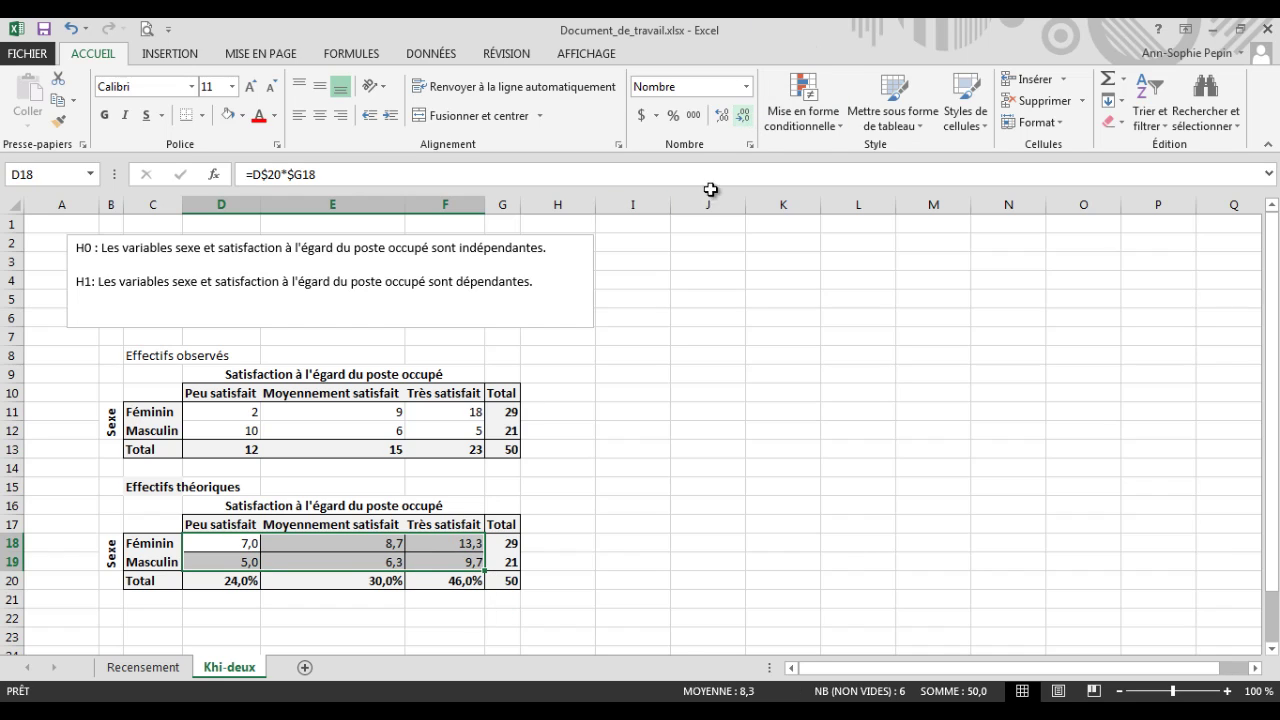
pyautogui.click(580, 545)
pyautogui.click(628, 576)
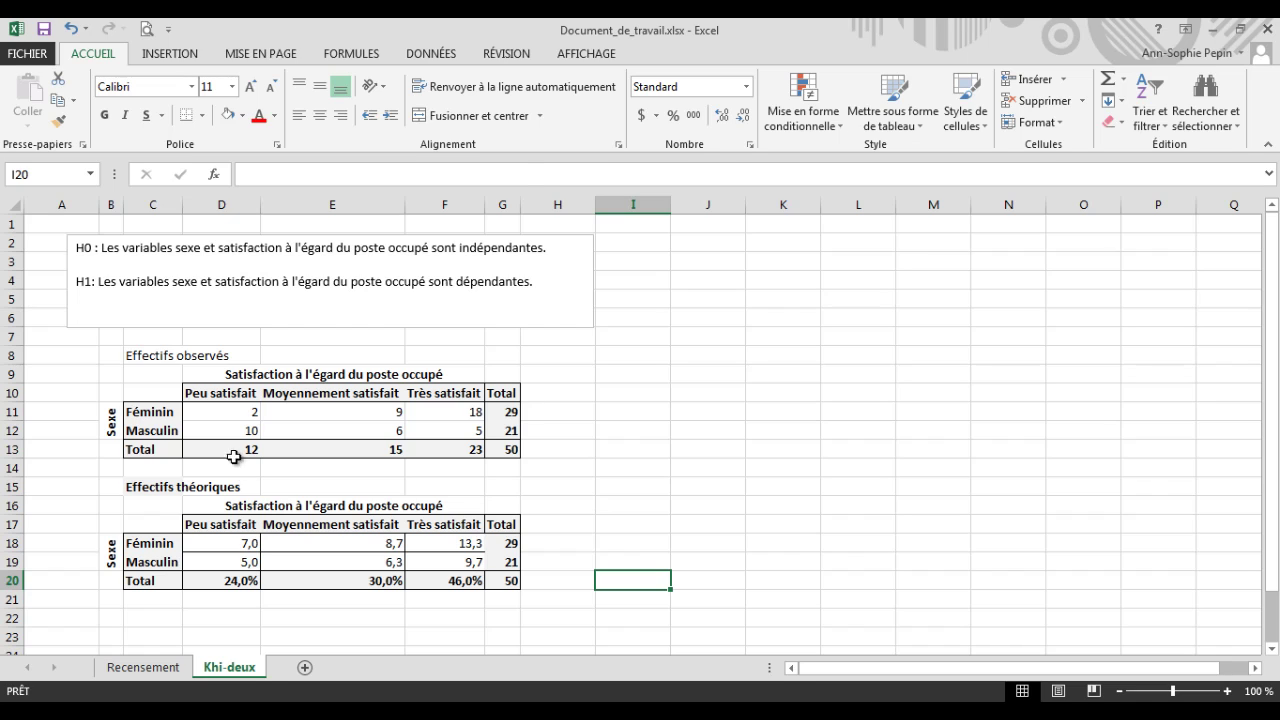
# Step: Enter the label "Condition d'application :" in J3 and the condition "T>=5" in L3
pyautogui.click(685, 264)
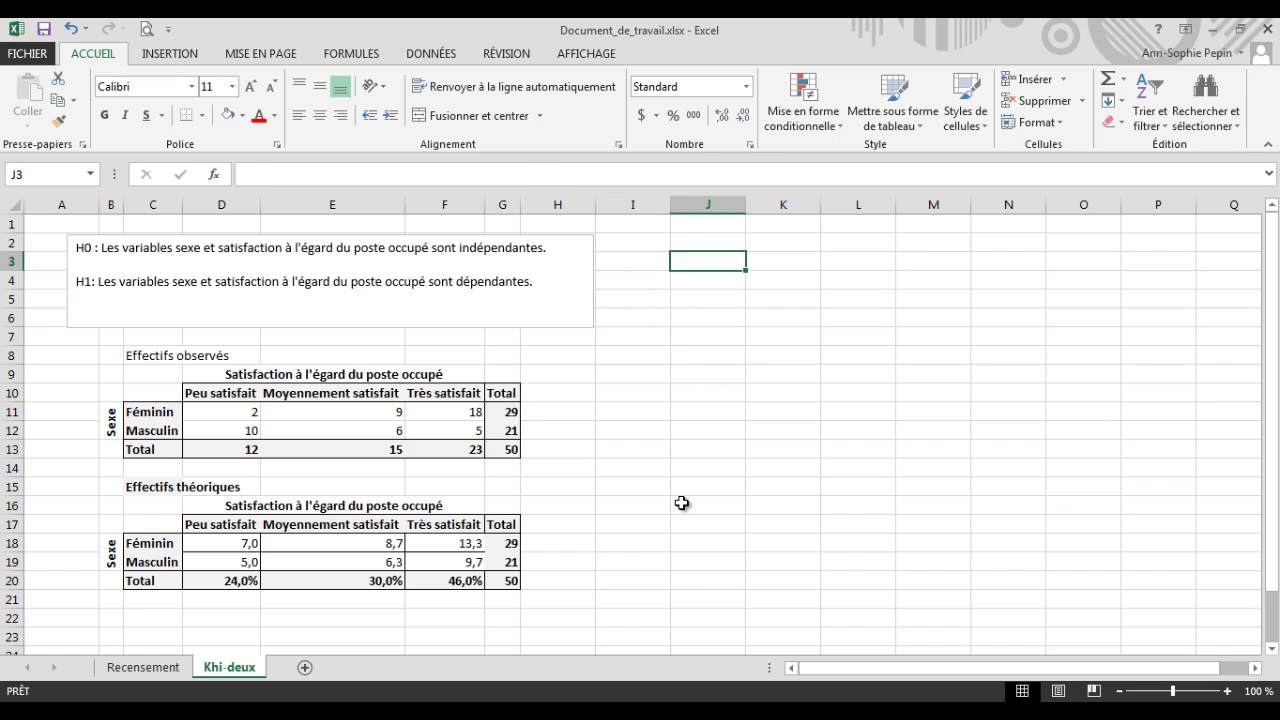
pyautogui.write('Cond')
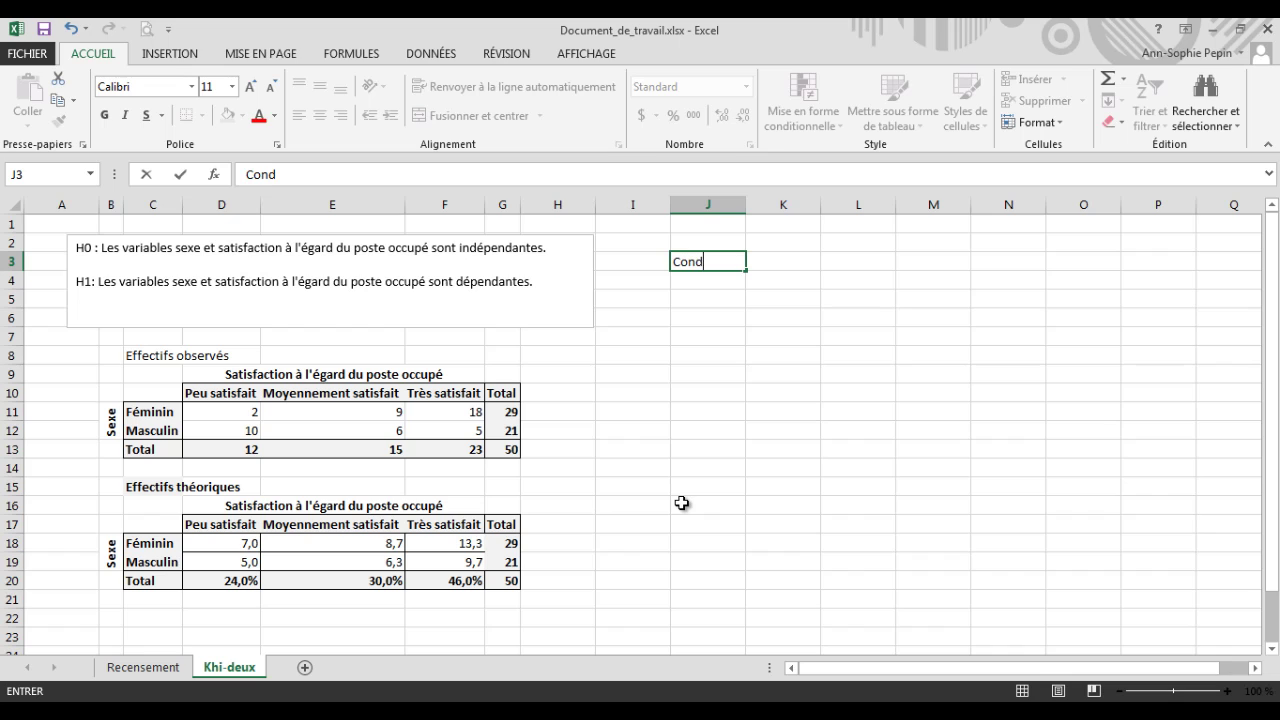
pyautogui.write("ition d'application :")
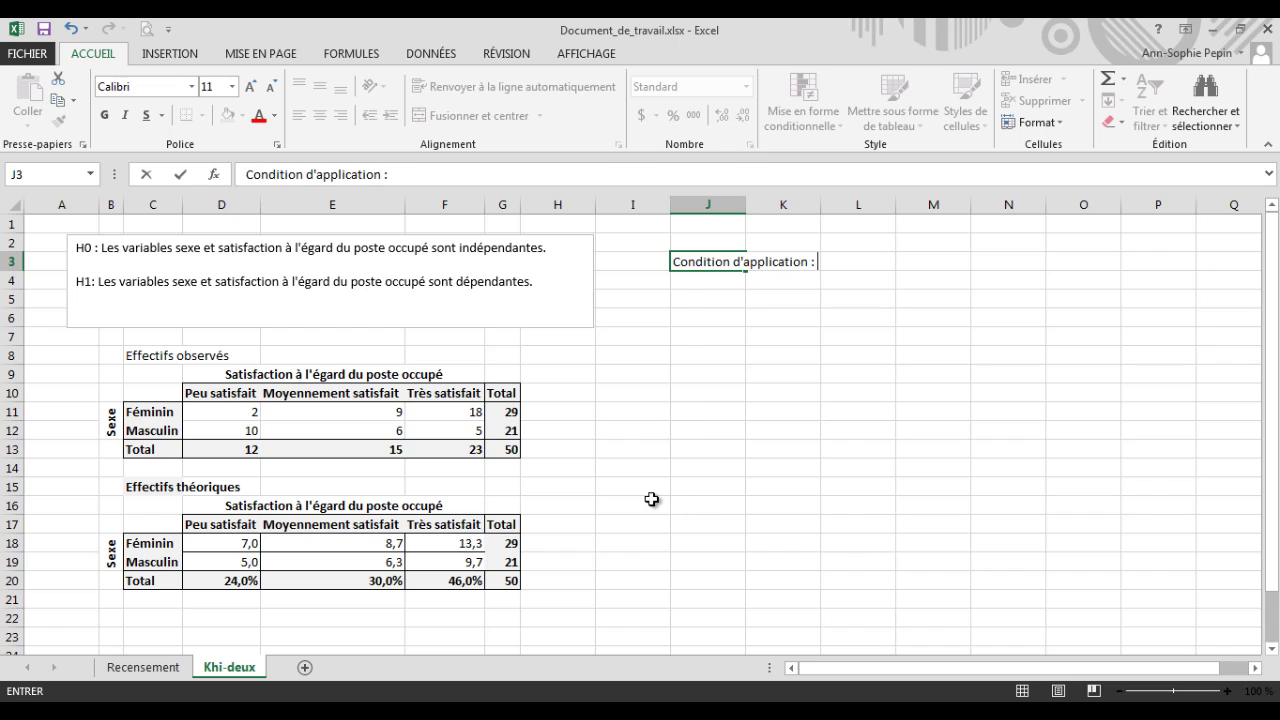
pyautogui.moveTo(235, 543); pyautogui.dragTo(466, 562)
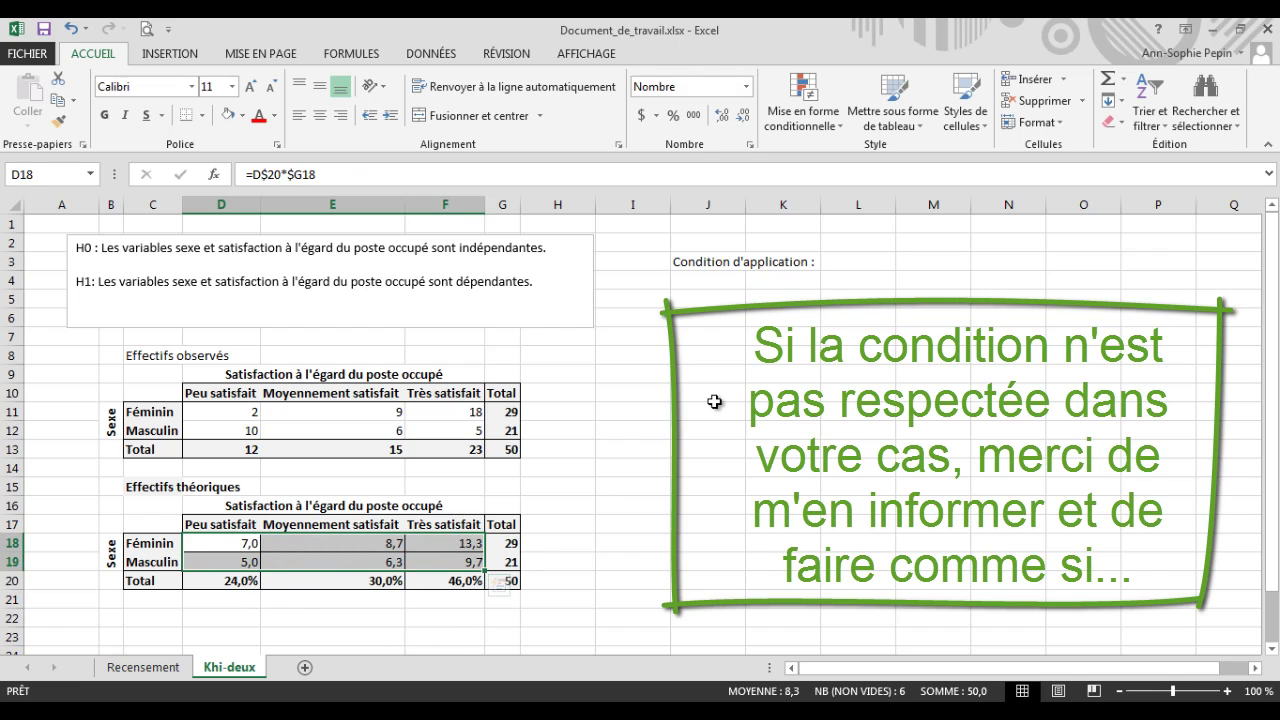
pyautogui.click(857, 261)
pyautogui.write('T')
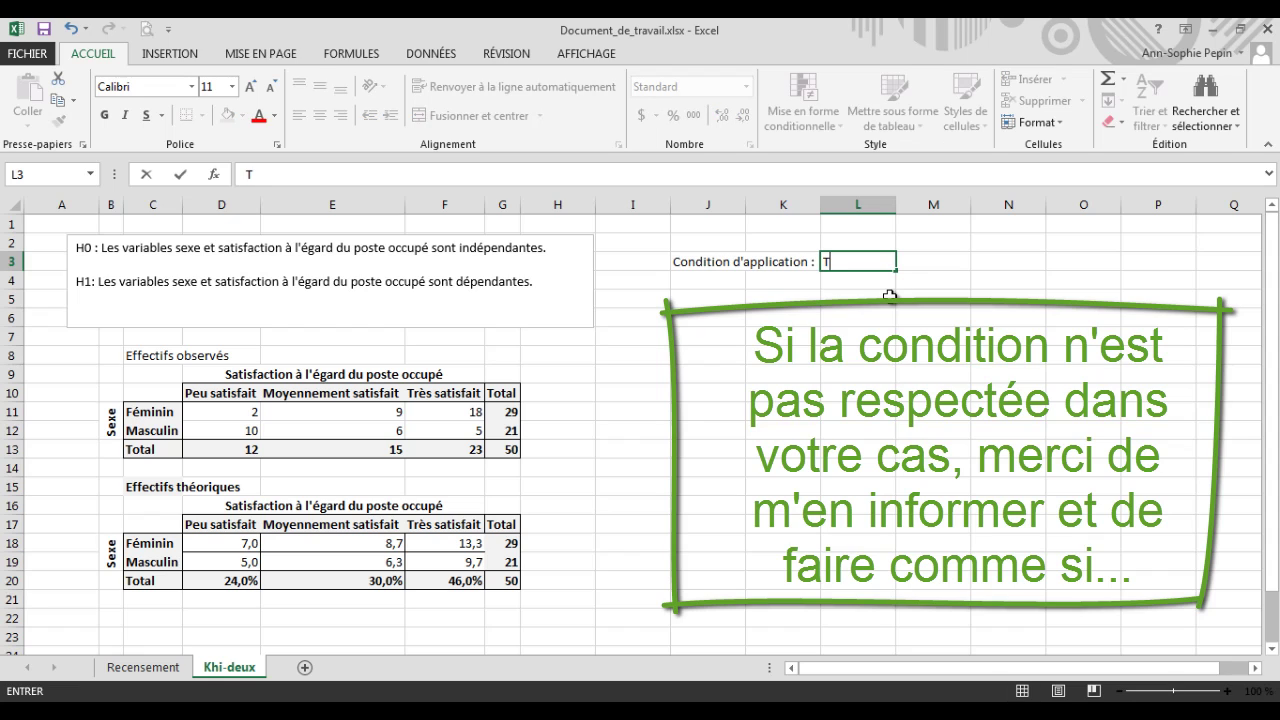
pyautogui.write('>=5')
pyautogui.hotkey('ctrl', 'Return')
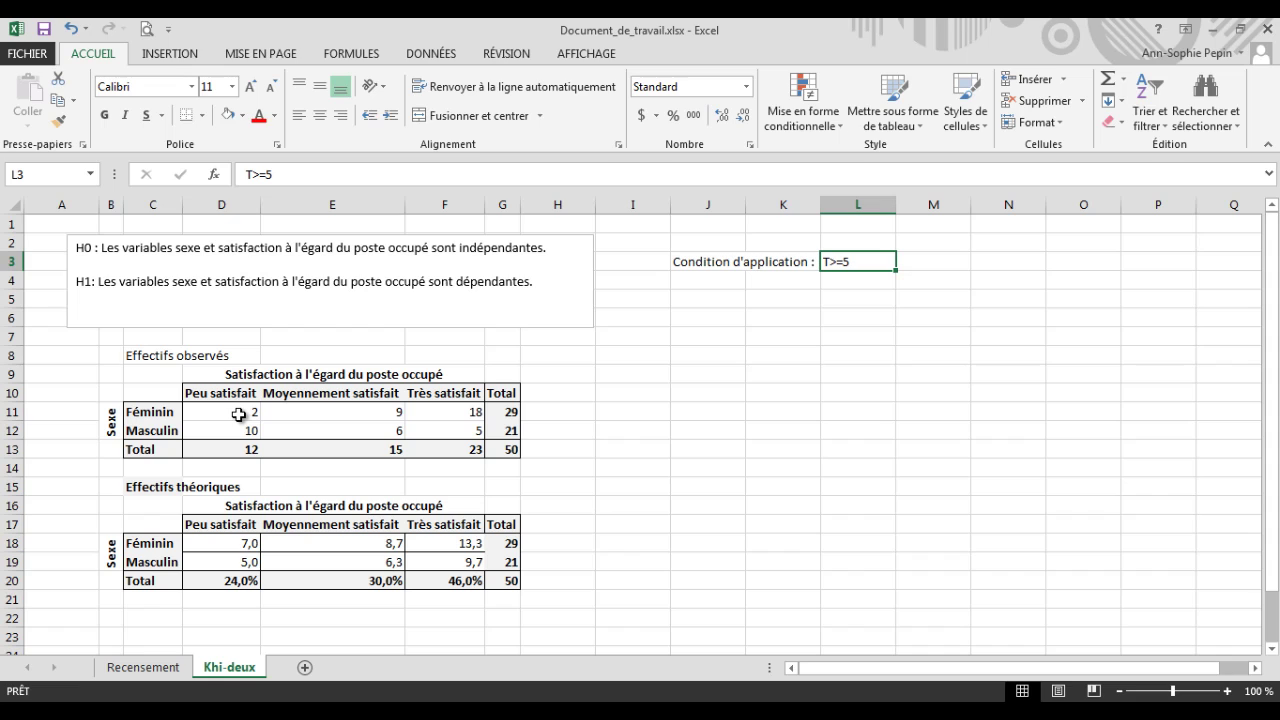
# Step: Enter the label "Surface à droite du khi-deux" in cell J6
pyautogui.click(696, 318)
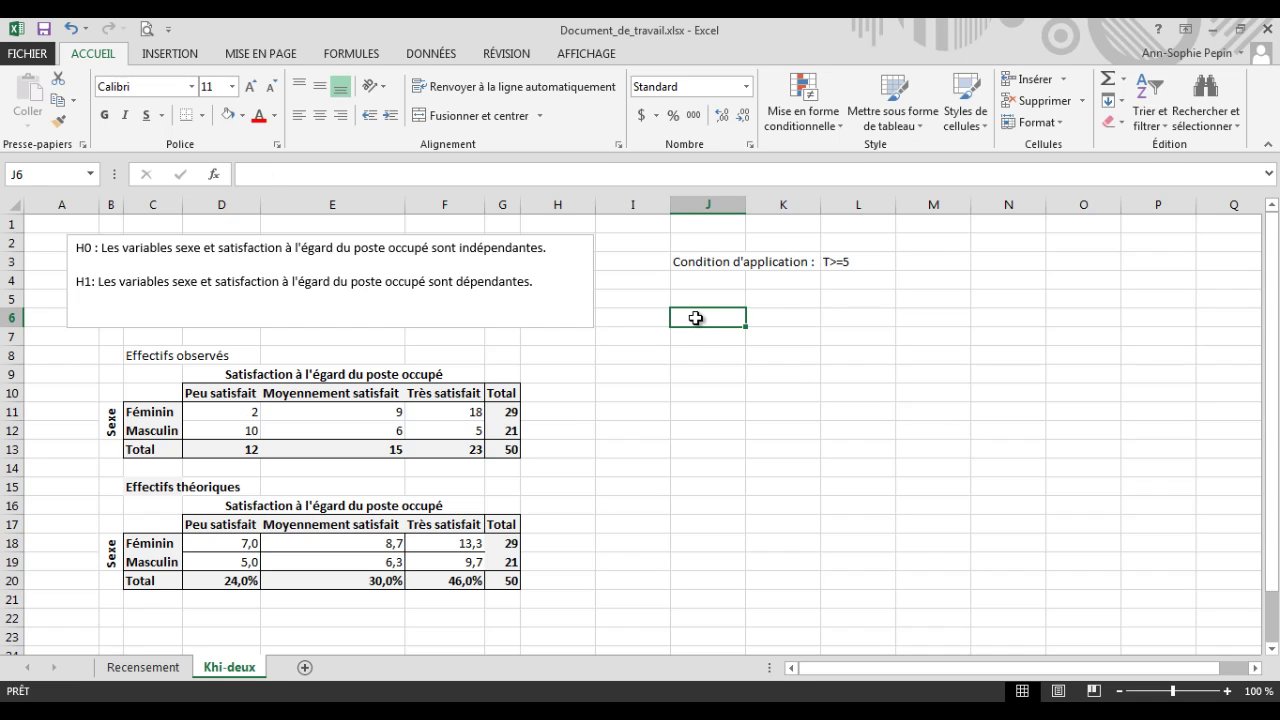
pyautogui.write('Sufa')
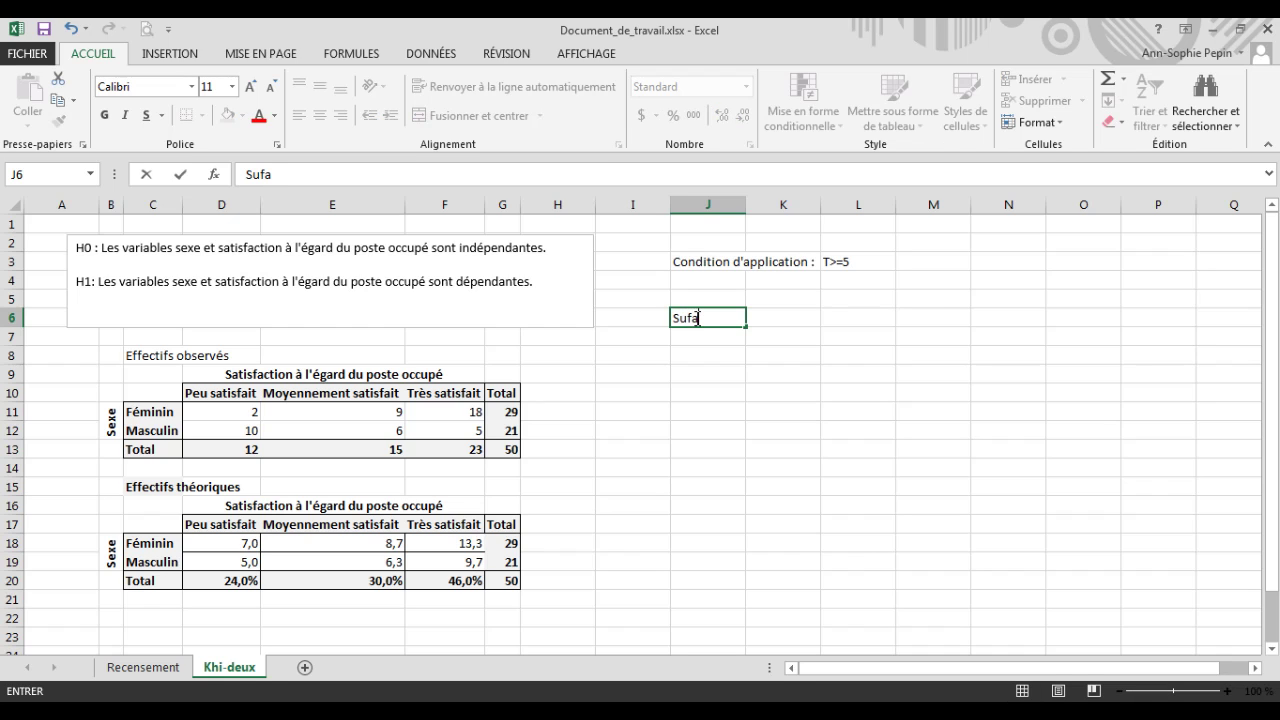
pyautogui.press('BackSpace')
pyautogui.press('BackSpace')
pyautogui.write('rface à')
pyautogui.write('droite du khi-deux')
# Step: Calculate the chi-square right-tail probability in M6 with =TEST.KHIDEUX(D11:F12;D18:F19), comparing the observed and theoretical counts
pyautogui.click(908, 325)
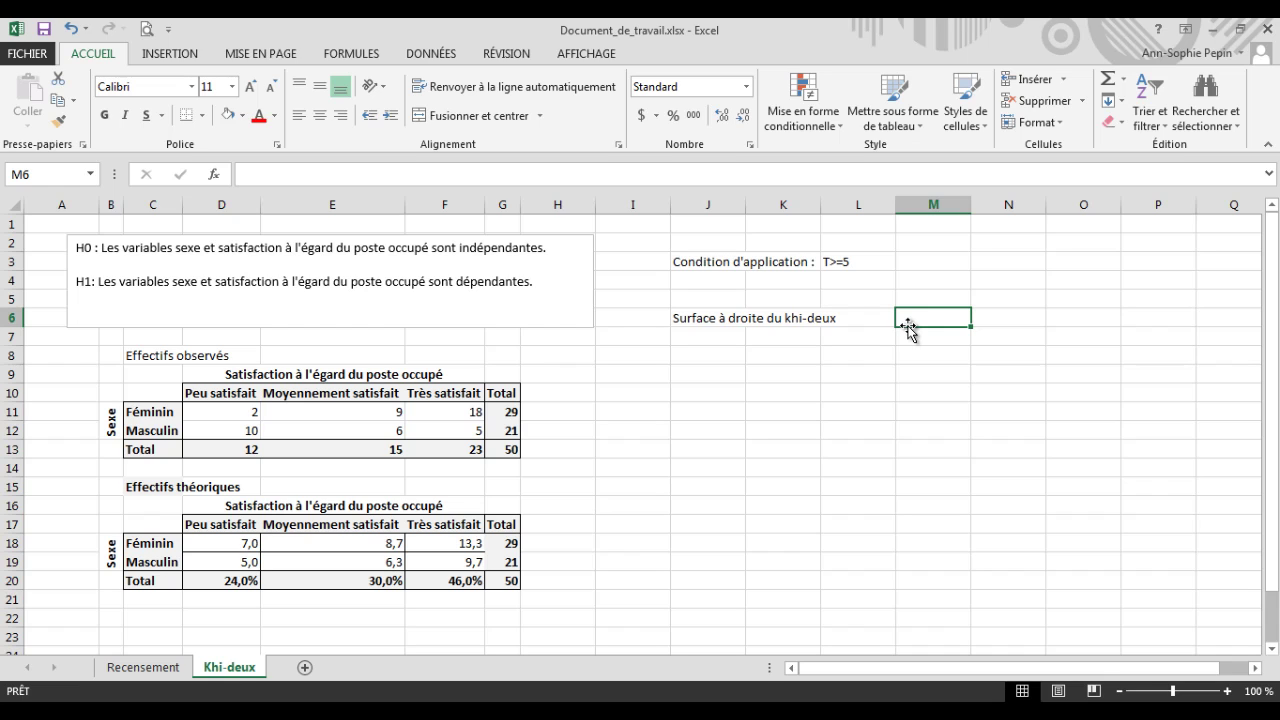
pyautogui.write('=')
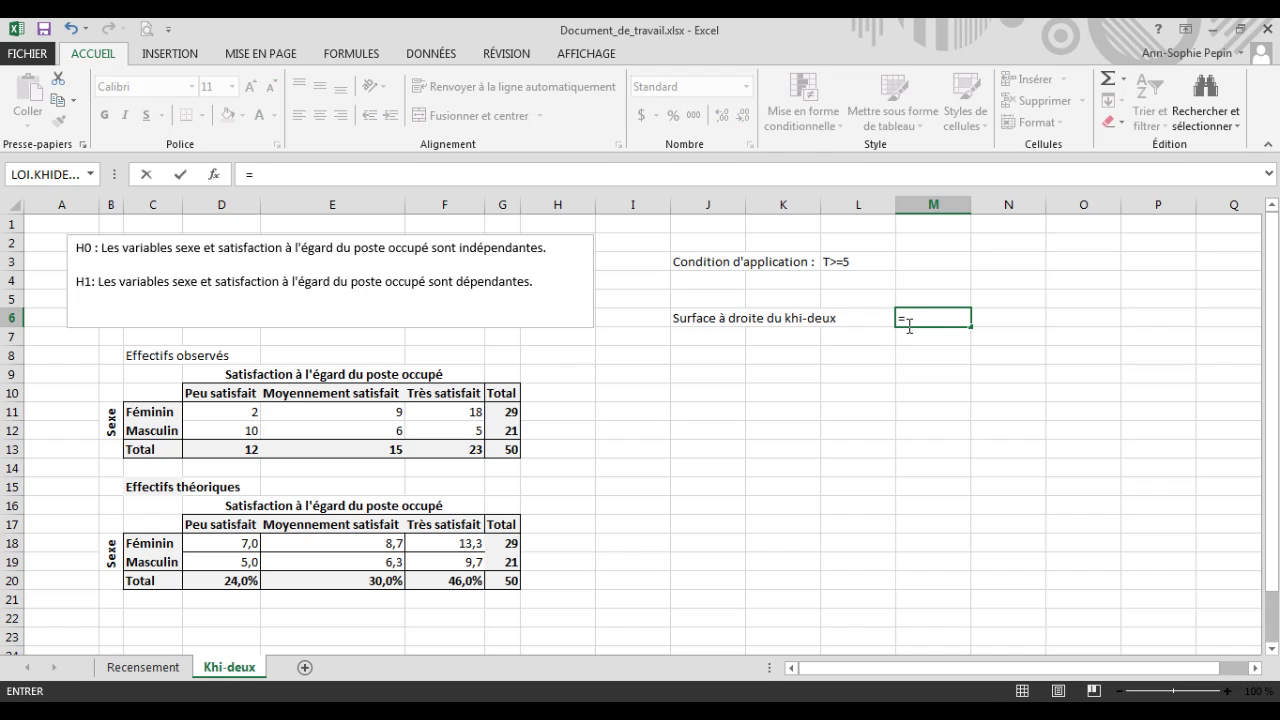
pyautogui.write('test')
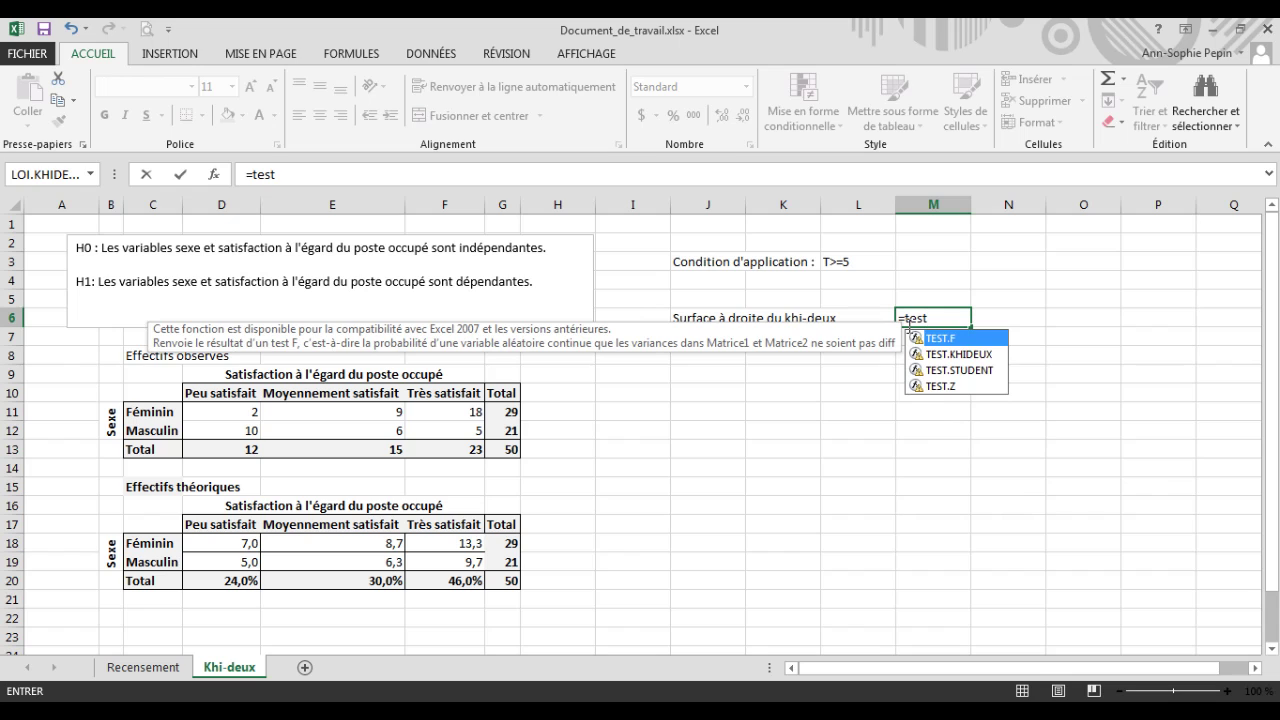
pyautogui.click(970, 358)
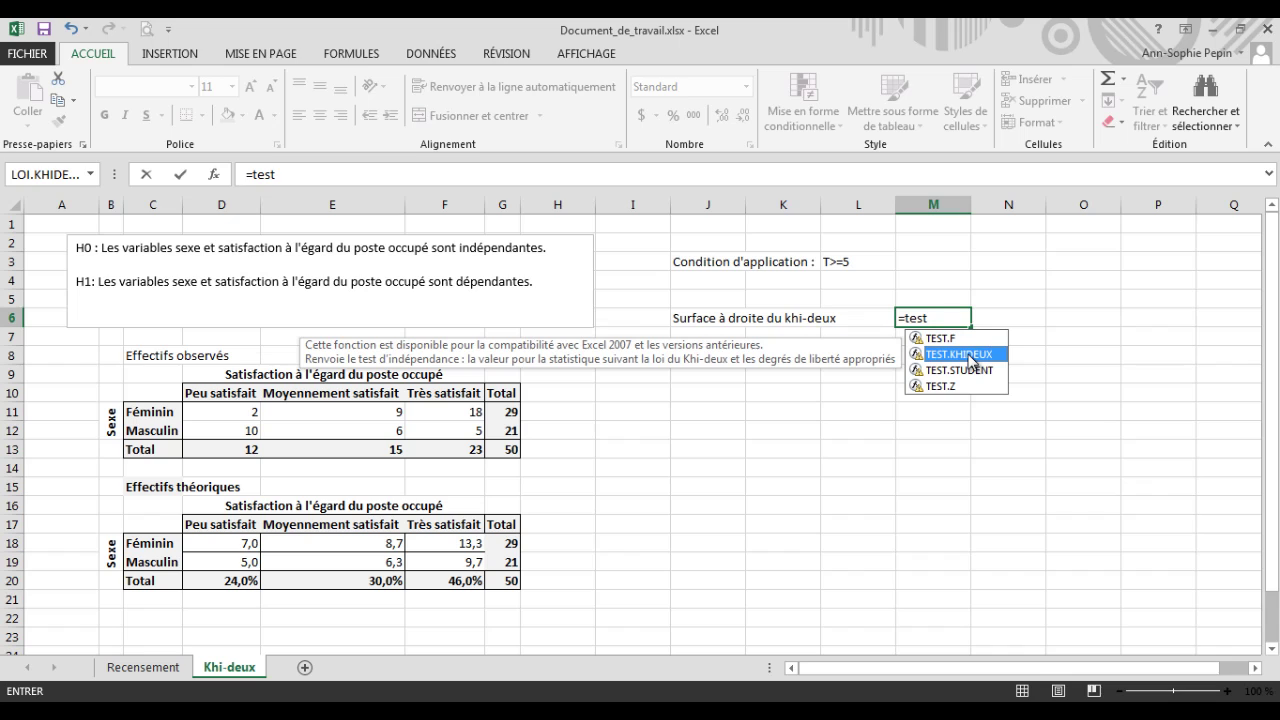
pyautogui.doubleClick(947, 356)
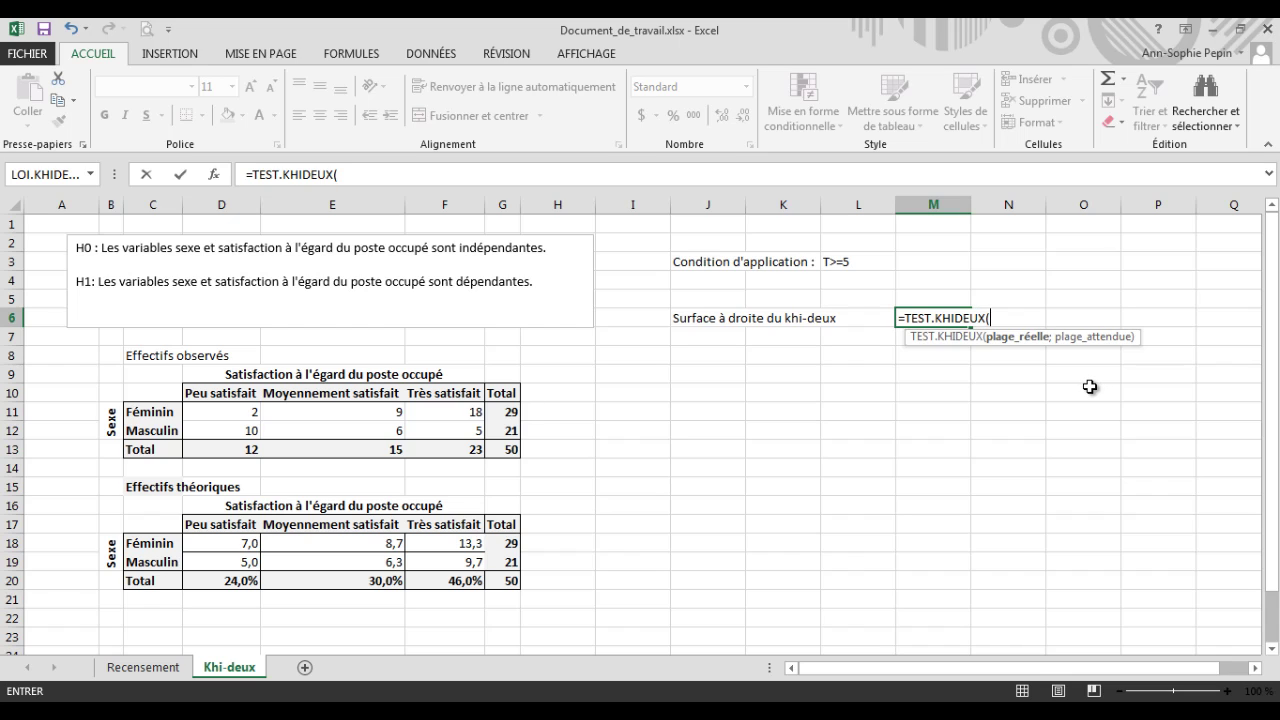
pyautogui.moveTo(227, 412); pyautogui.dragTo(438, 432)
pyautogui.write(';')
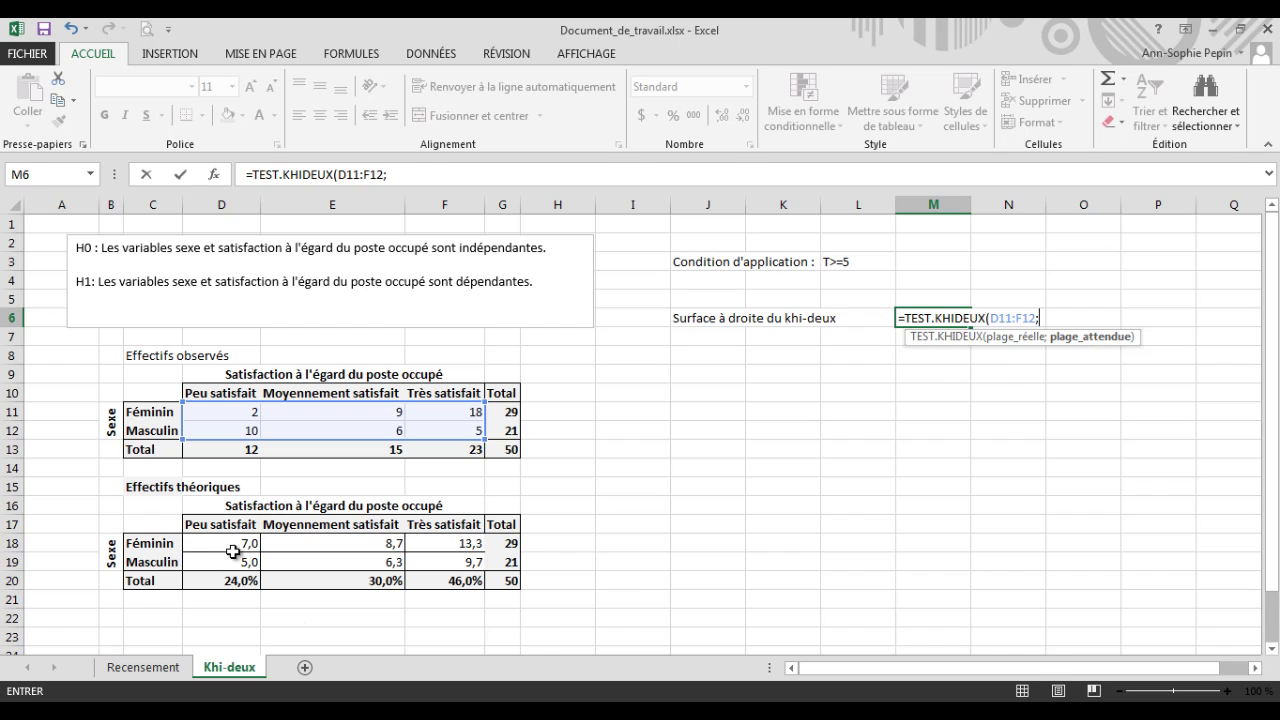
pyautogui.moveTo(233, 544); pyautogui.dragTo(471, 566)
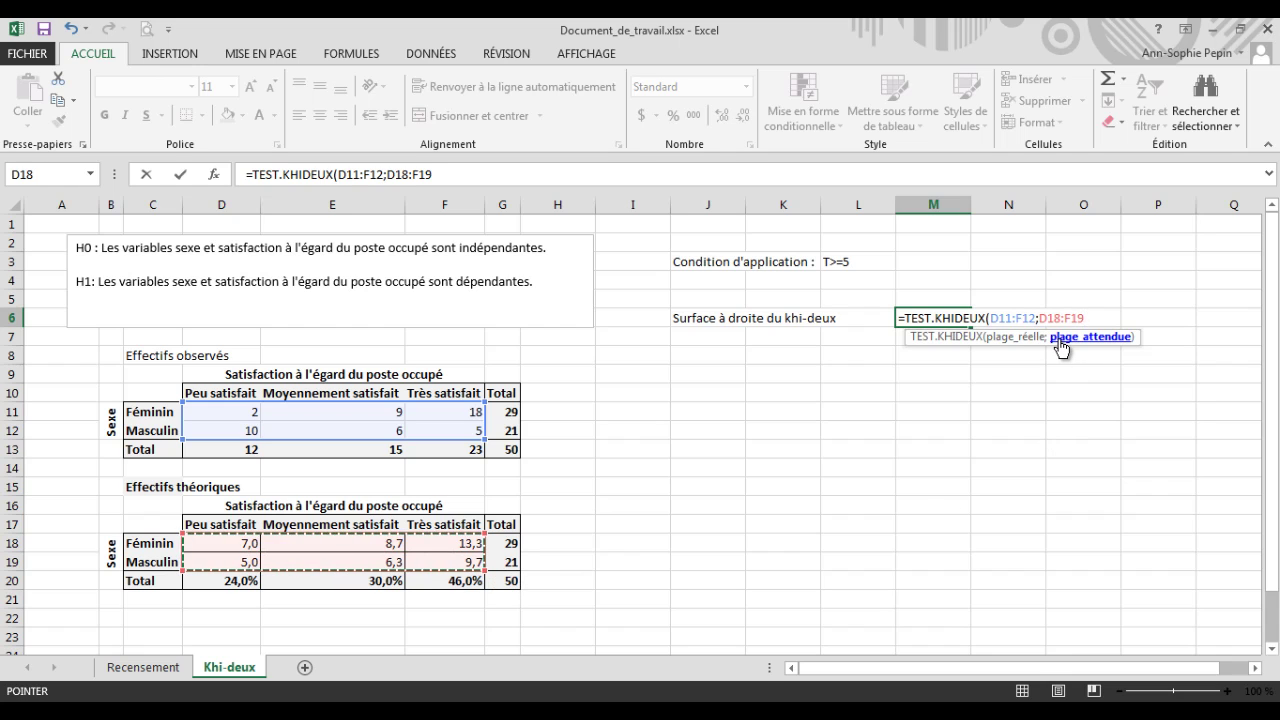
pyautogui.write(')')
pyautogui.press('Return')
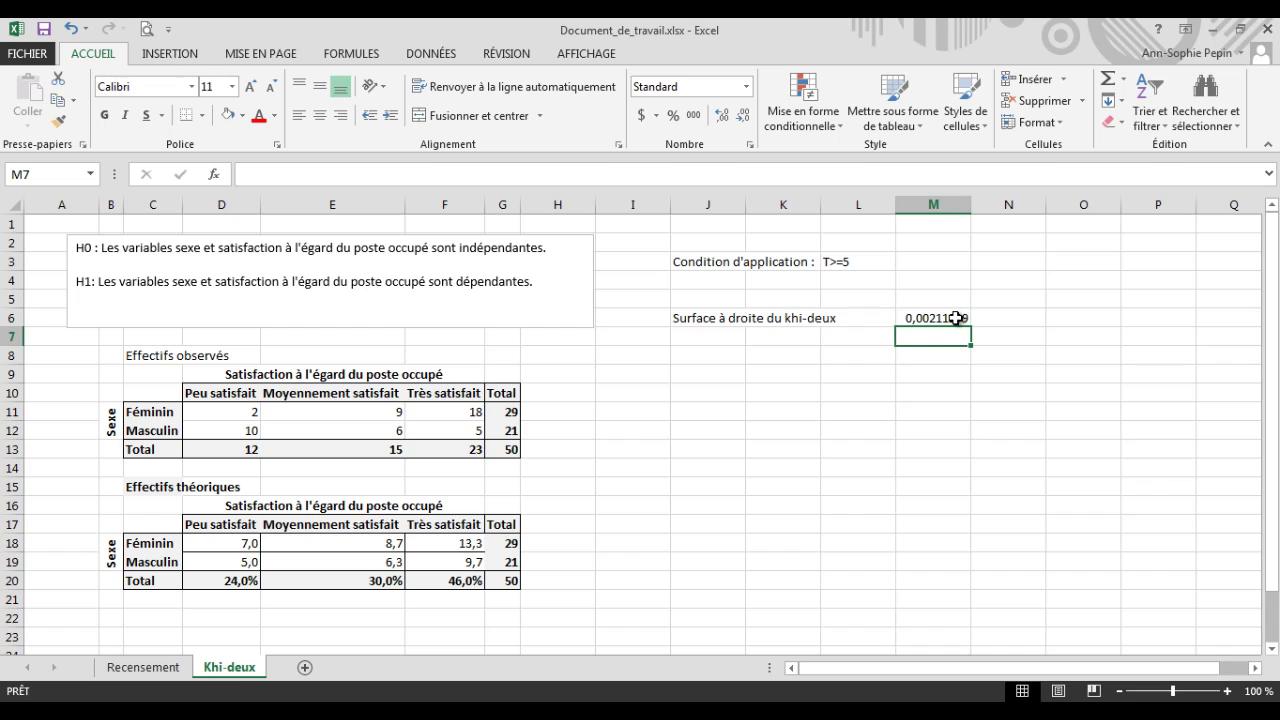
# Step: Enter the label "Valeur du khi-deux" in cell J7
pyautogui.click(707, 336)
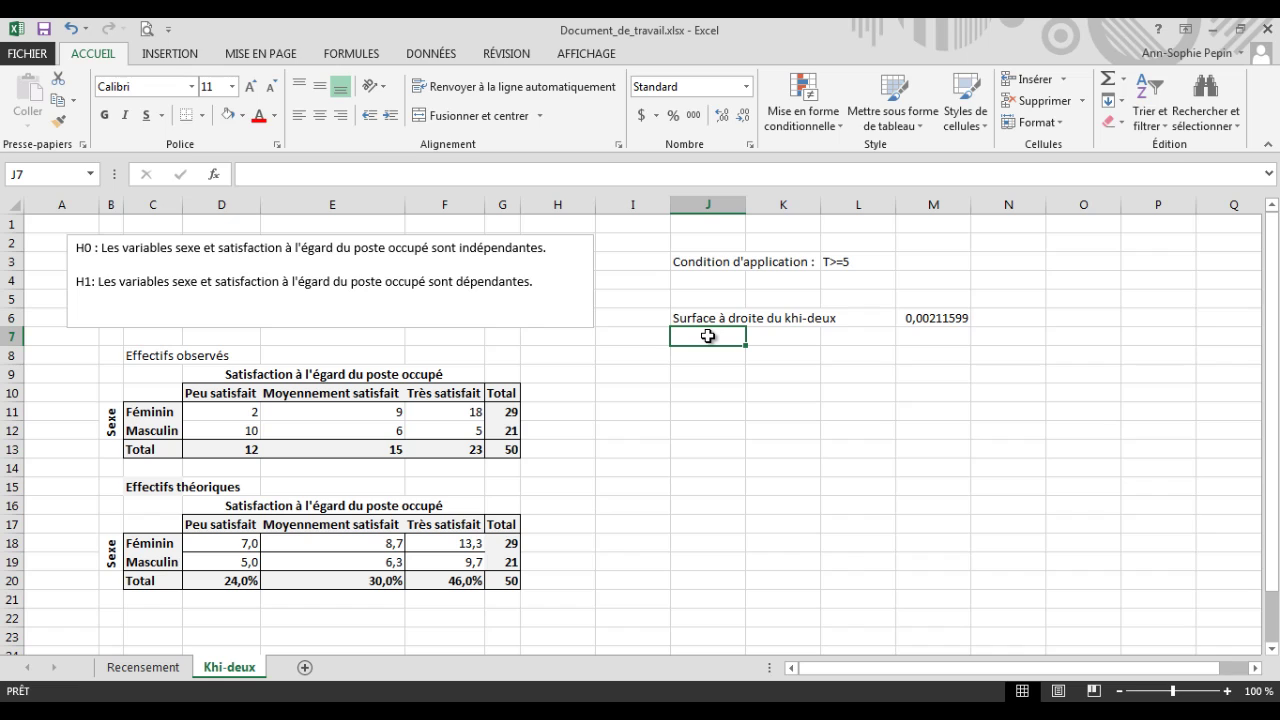
pyautogui.write('Valuer')
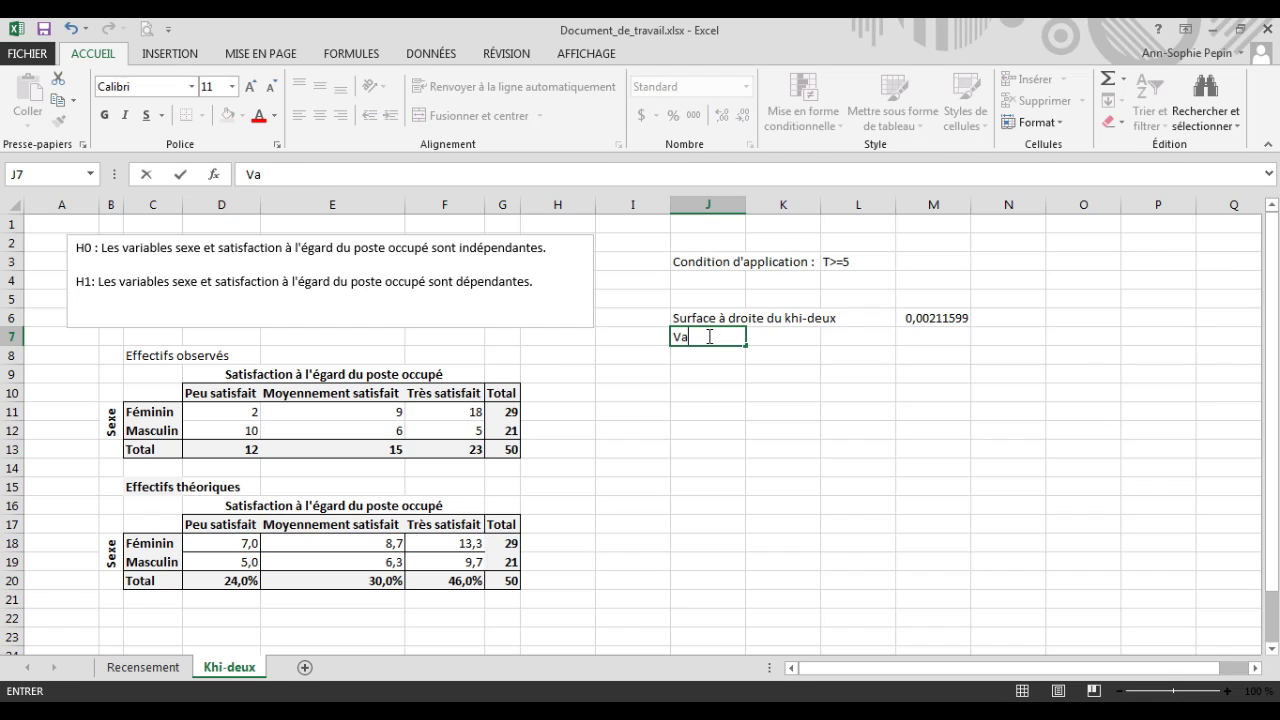
pyautogui.press('BackSpace')
pyautogui.press('BackSpace')
pyautogui.press('BackSpace')
pyautogui.write('eur du khi-deux')
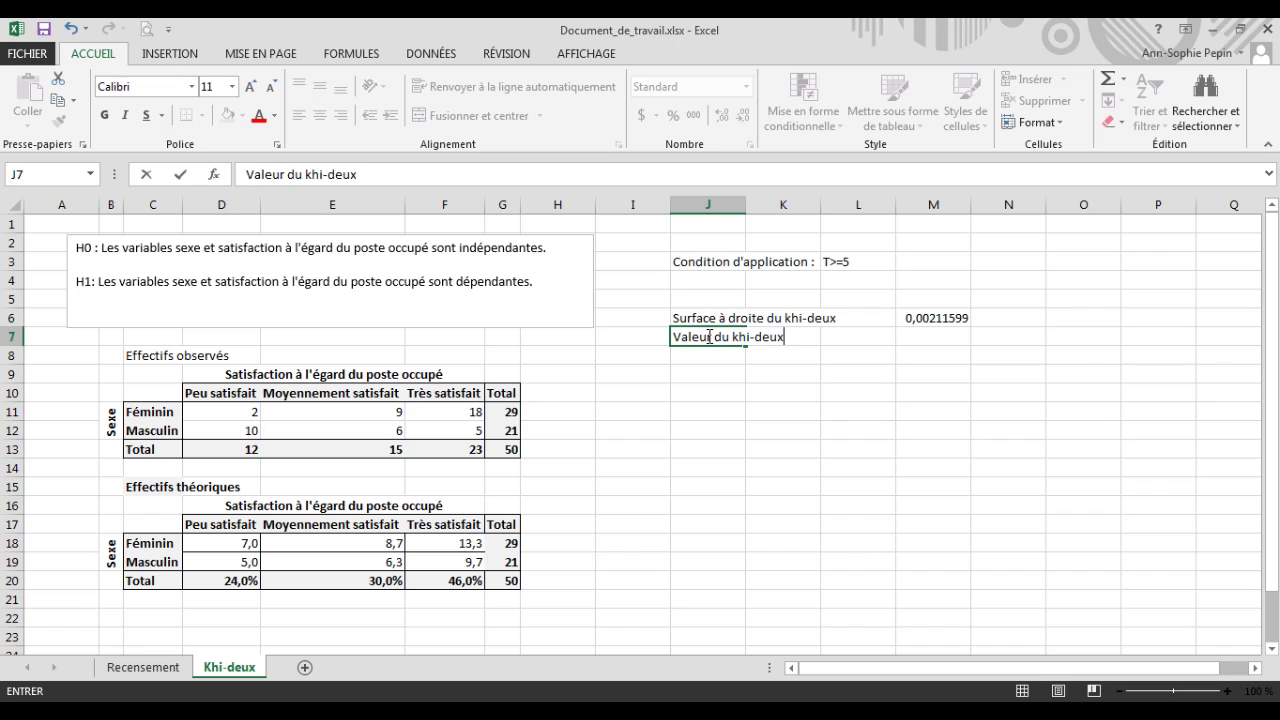
# Step: Calculate the chi-square value in M7 with =KHIDEUX.INVERSE(M6;2), using the probability in M6 and 2 degrees of freedom
pyautogui.click(936, 335)
pyautogui.write('=')
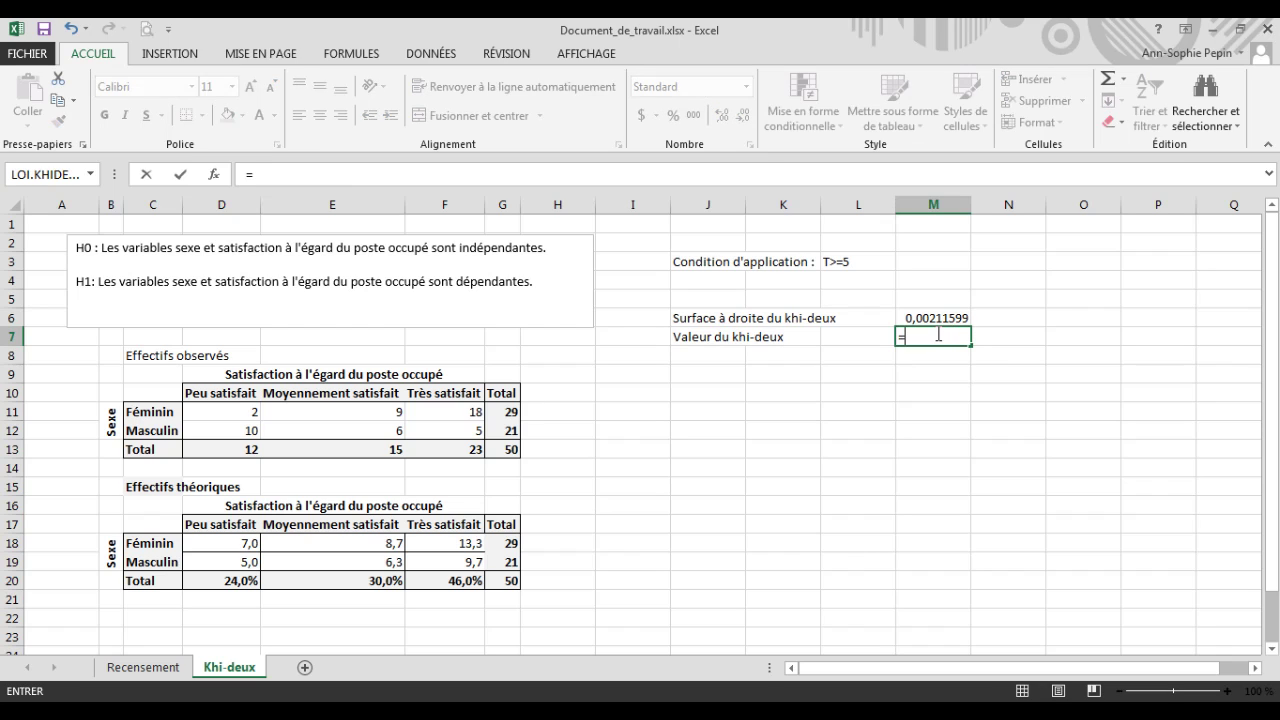
pyautogui.write('khi')
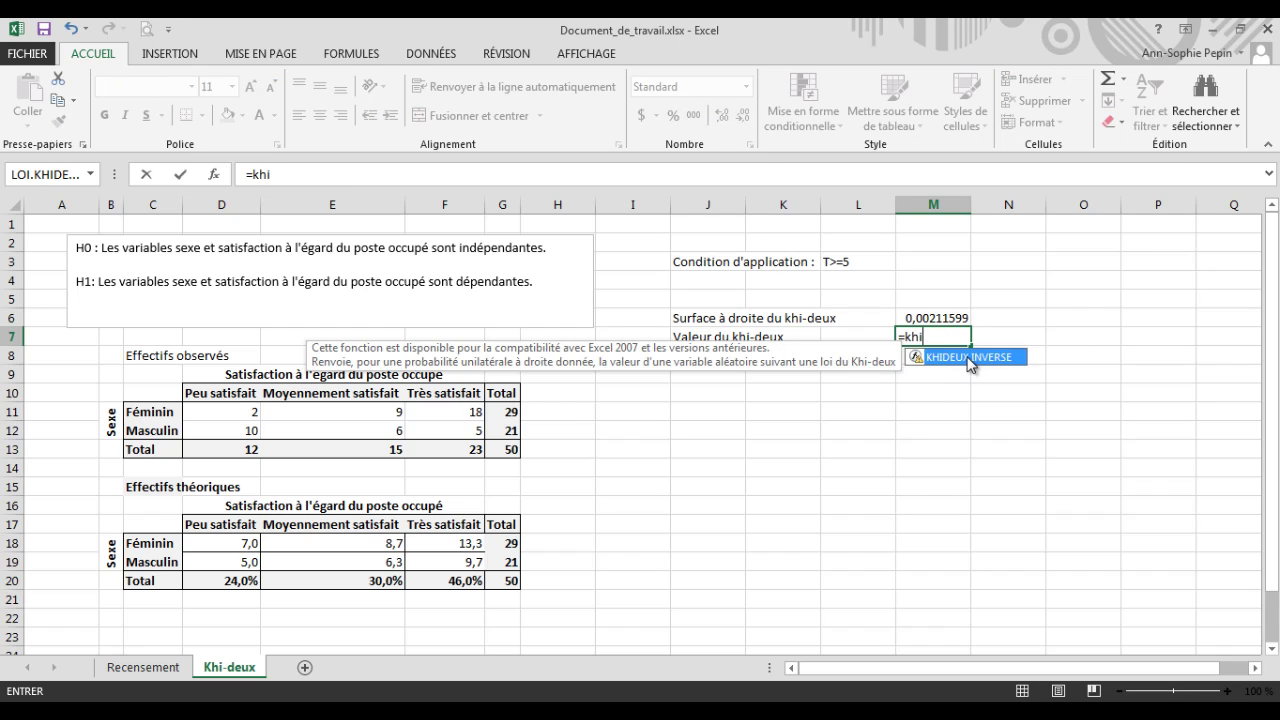
pyautogui.doubleClick(968, 358)
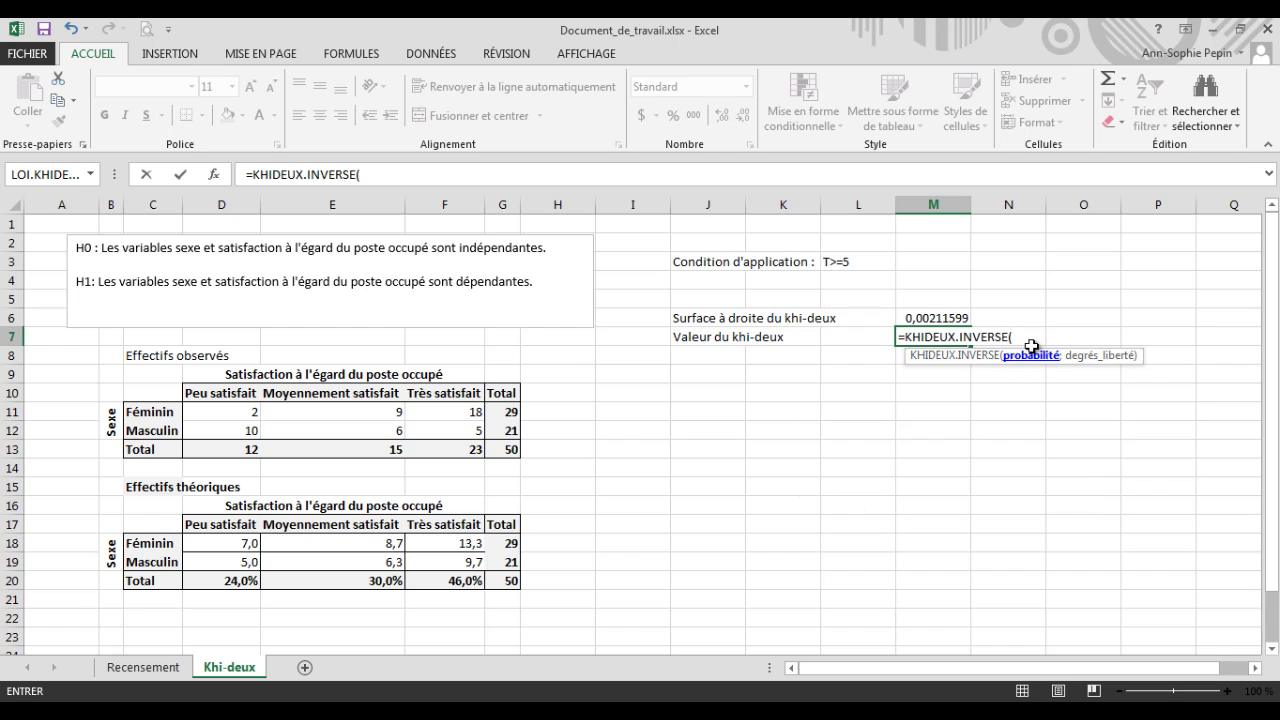
pyautogui.click(933, 317)
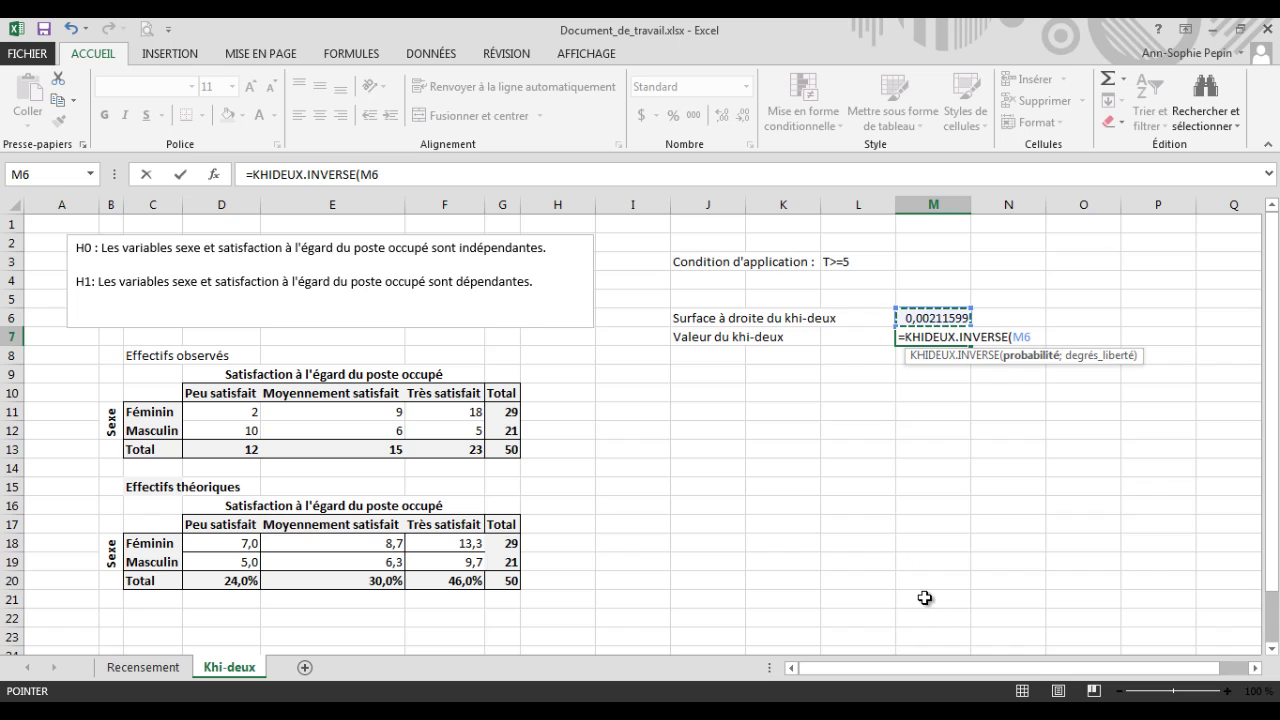
pyautogui.write(';')
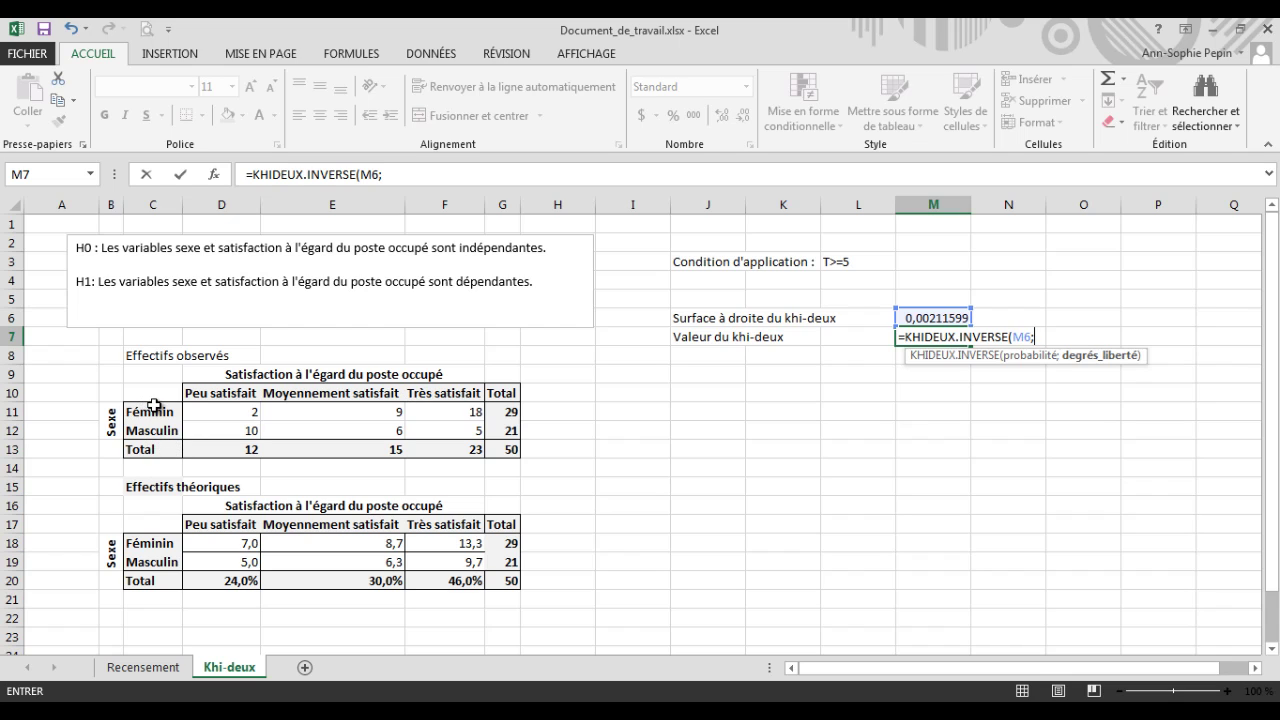
pyautogui.write('2)')
pyautogui.press('Return')
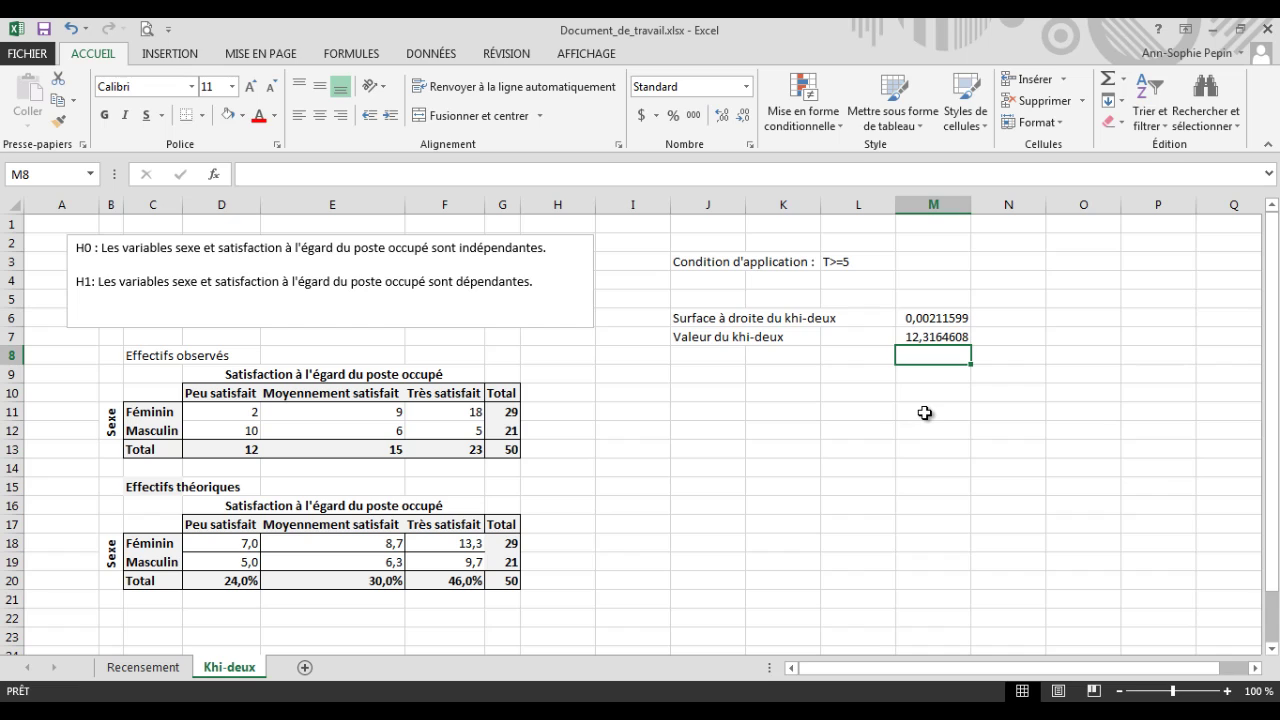
# Step: Enter the label "khi-deux critique" in cell J8
pyautogui.click(719, 355)
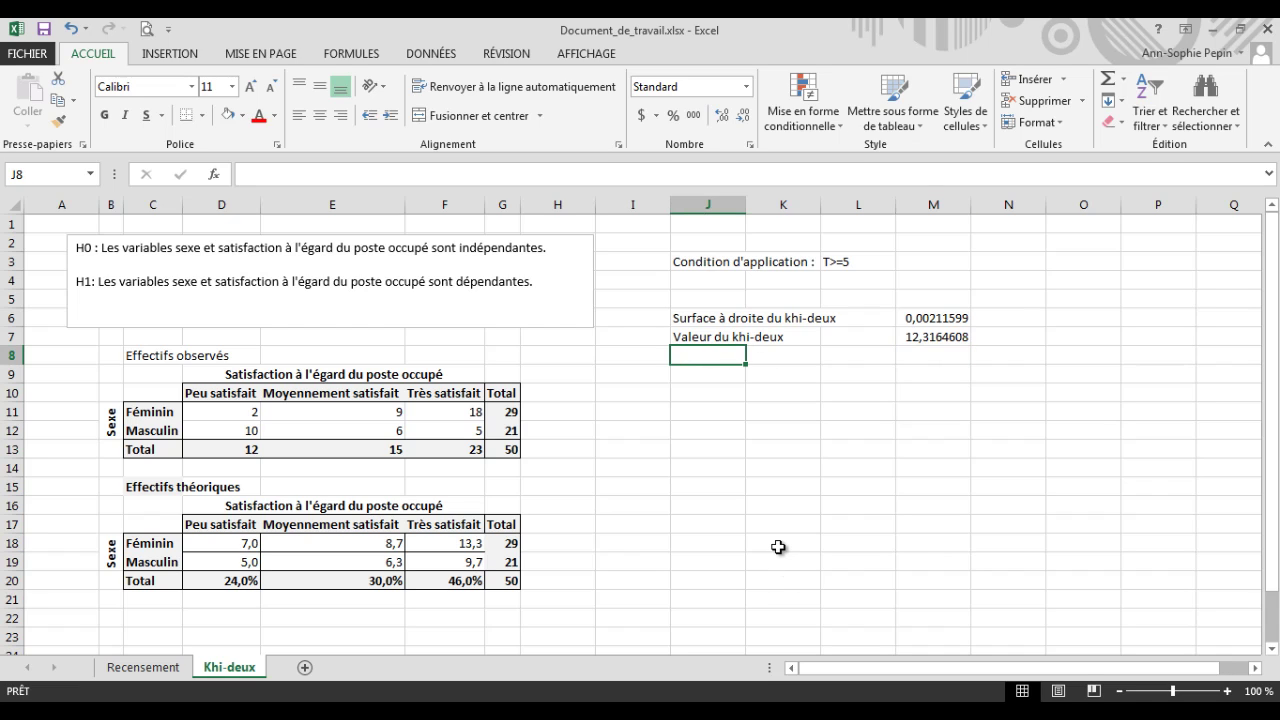
pyautogui.write('khi')
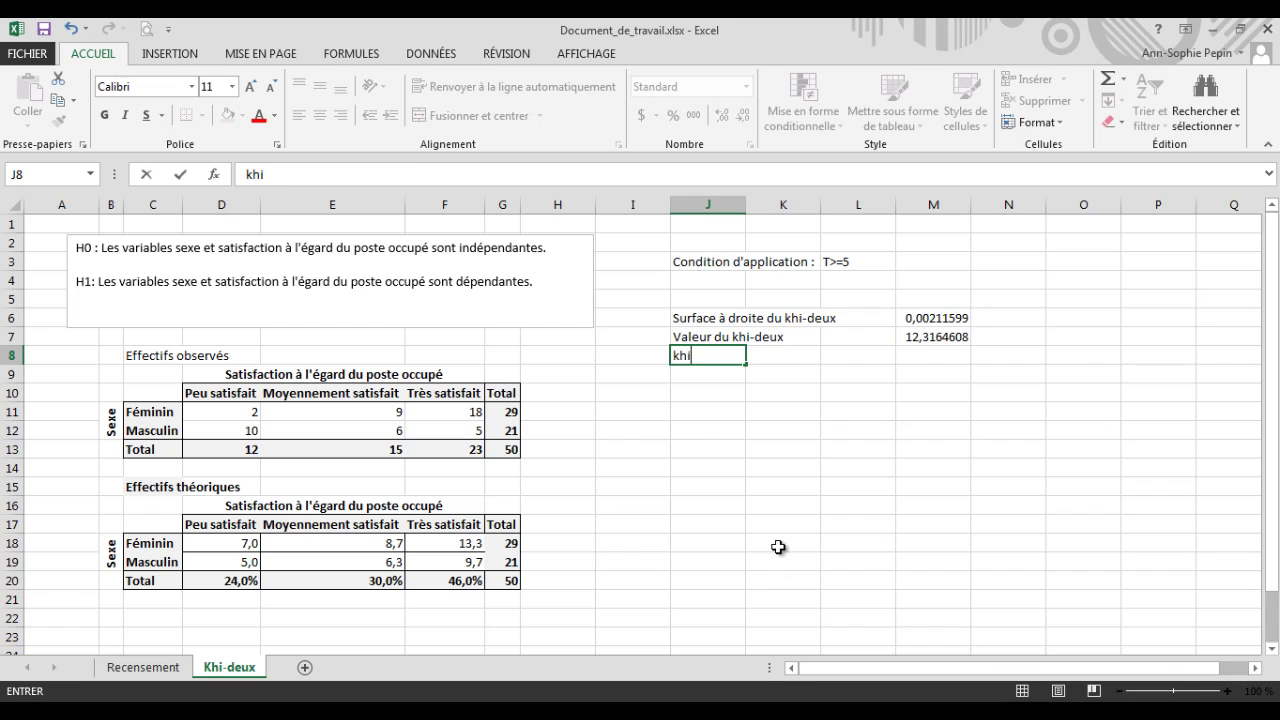
pyautogui.write('-deux critique')
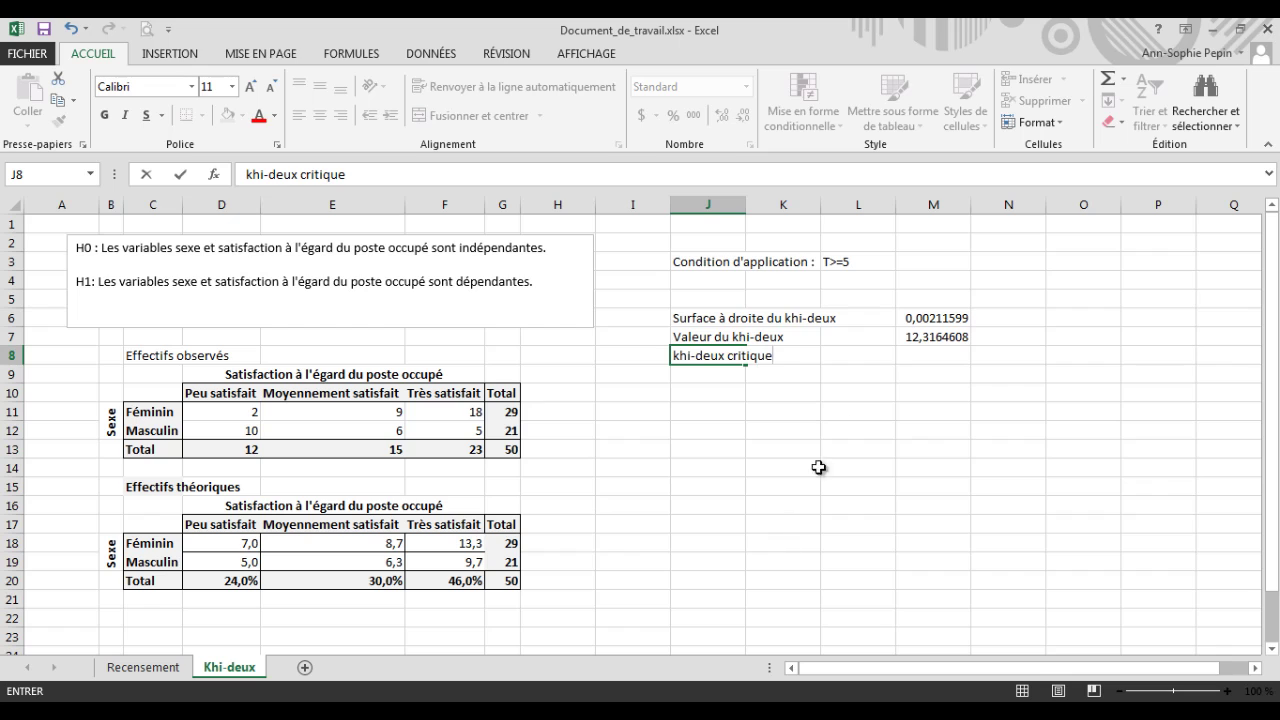
pyautogui.click(922, 338)
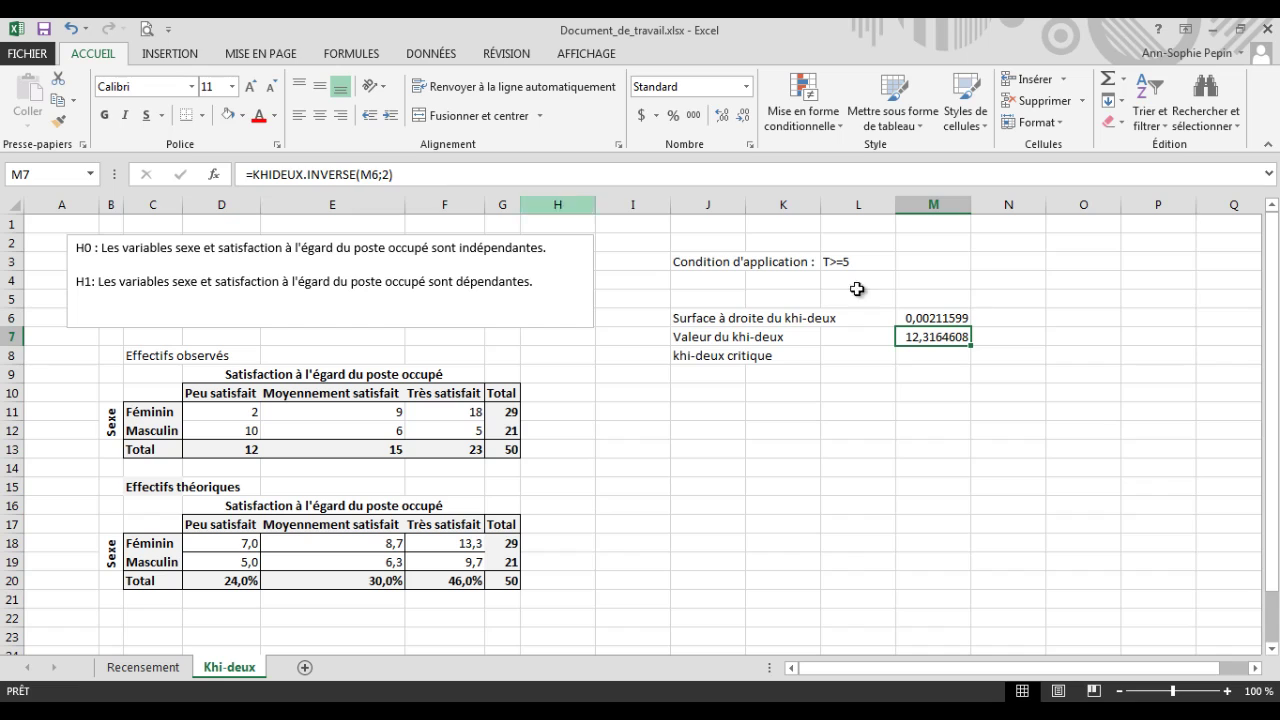
# Step: Calculate the critical chi-square value in M8 with =KHIDEUX.INVERSE(0,05;2), using a 0,05 probability and 2 degrees of freedom
pyautogui.click(934, 358)
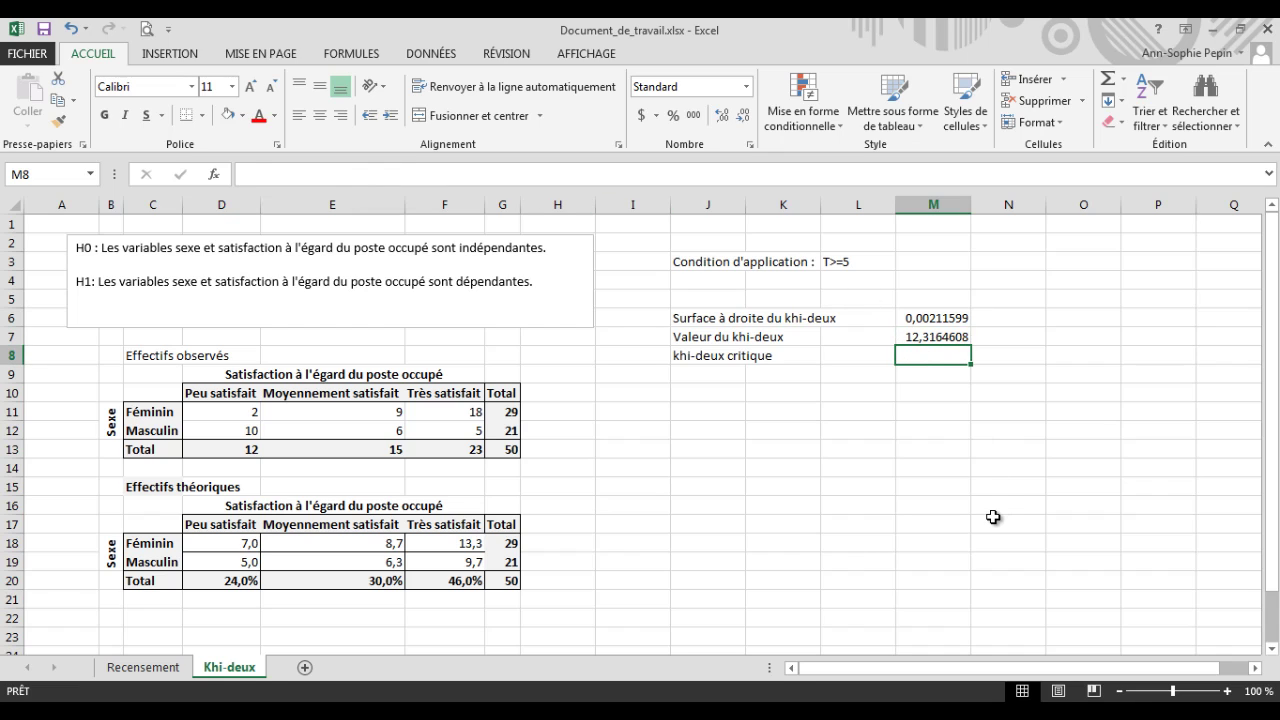
pyautogui.write('=khi')
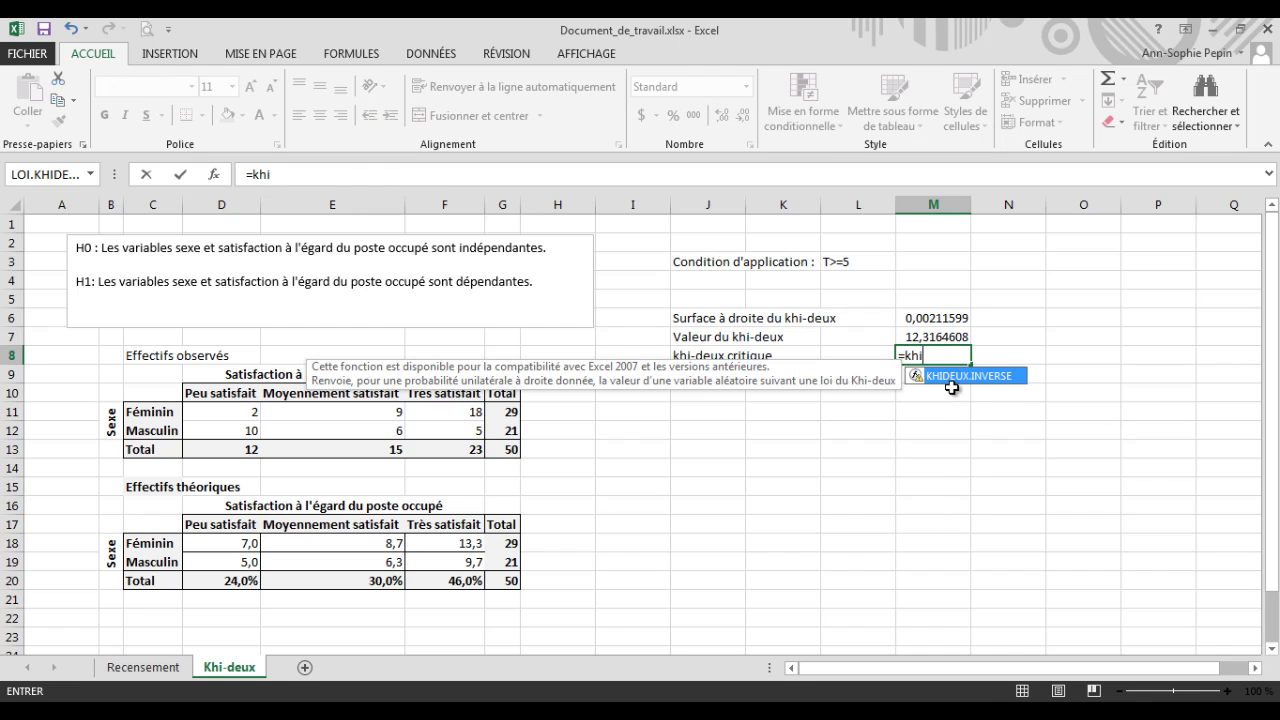
pyautogui.doubleClick(944, 376)
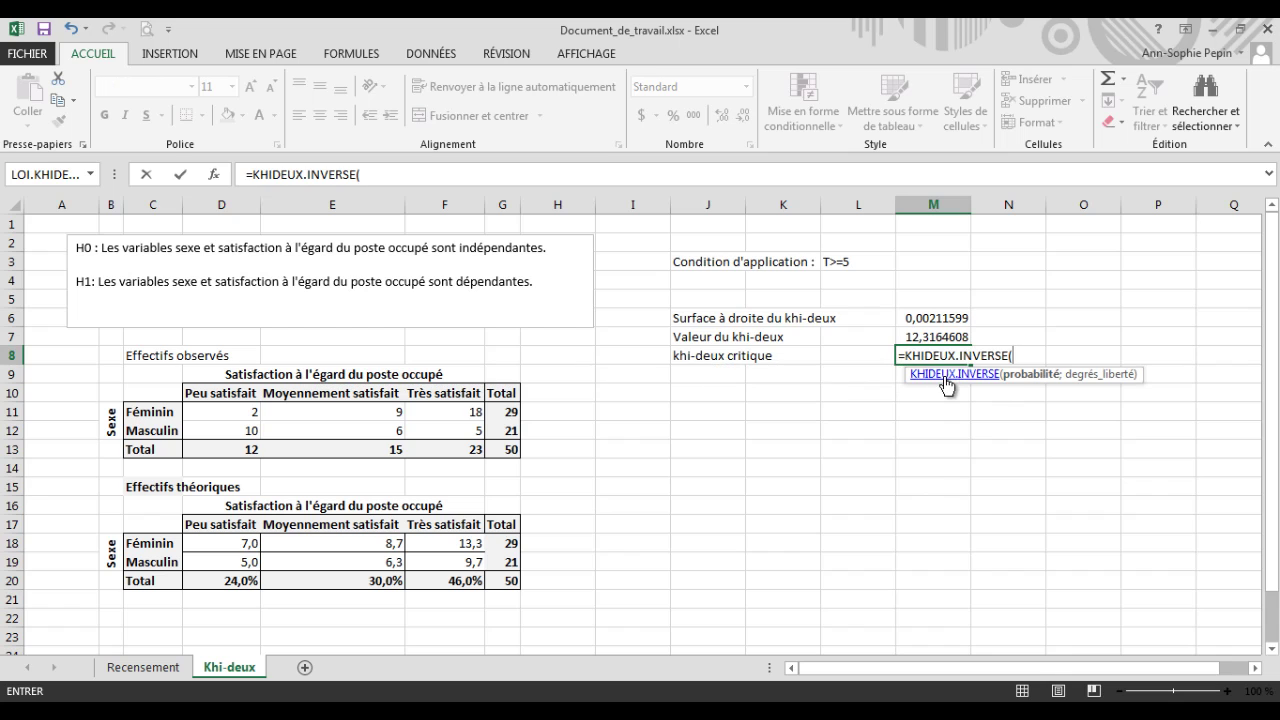
pyautogui.press('F1')
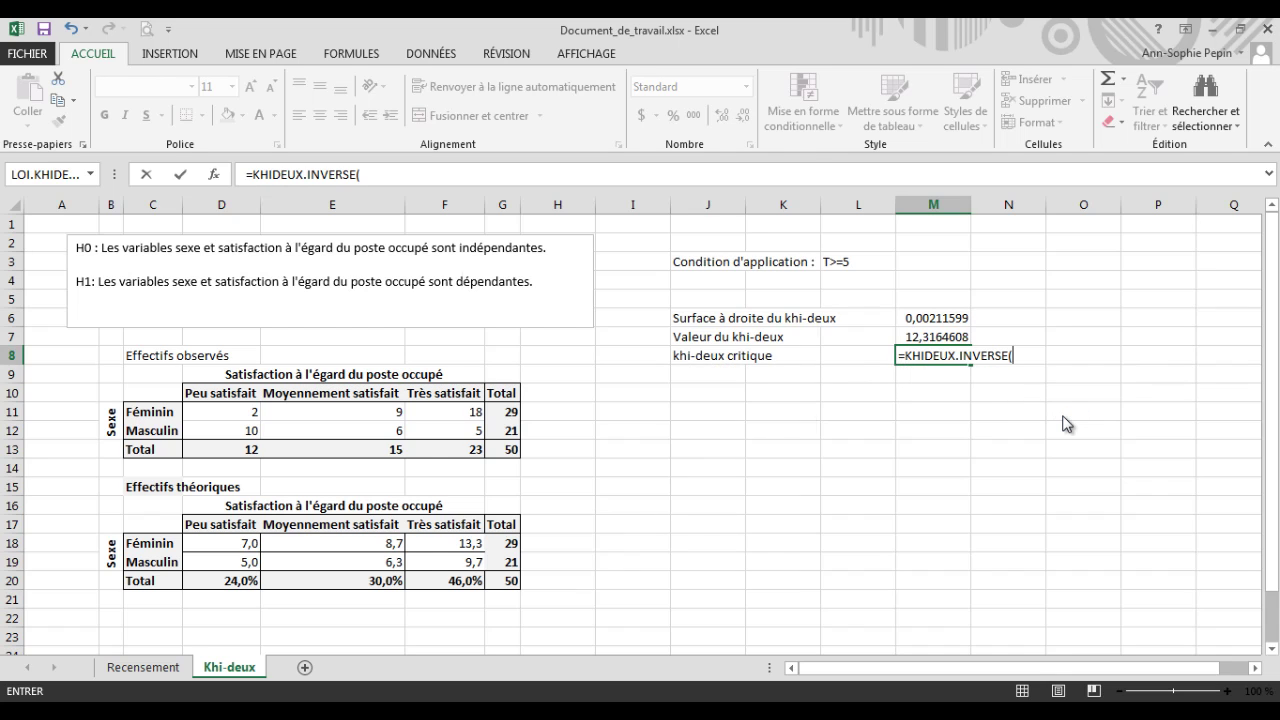
pyautogui.click(818, 104)
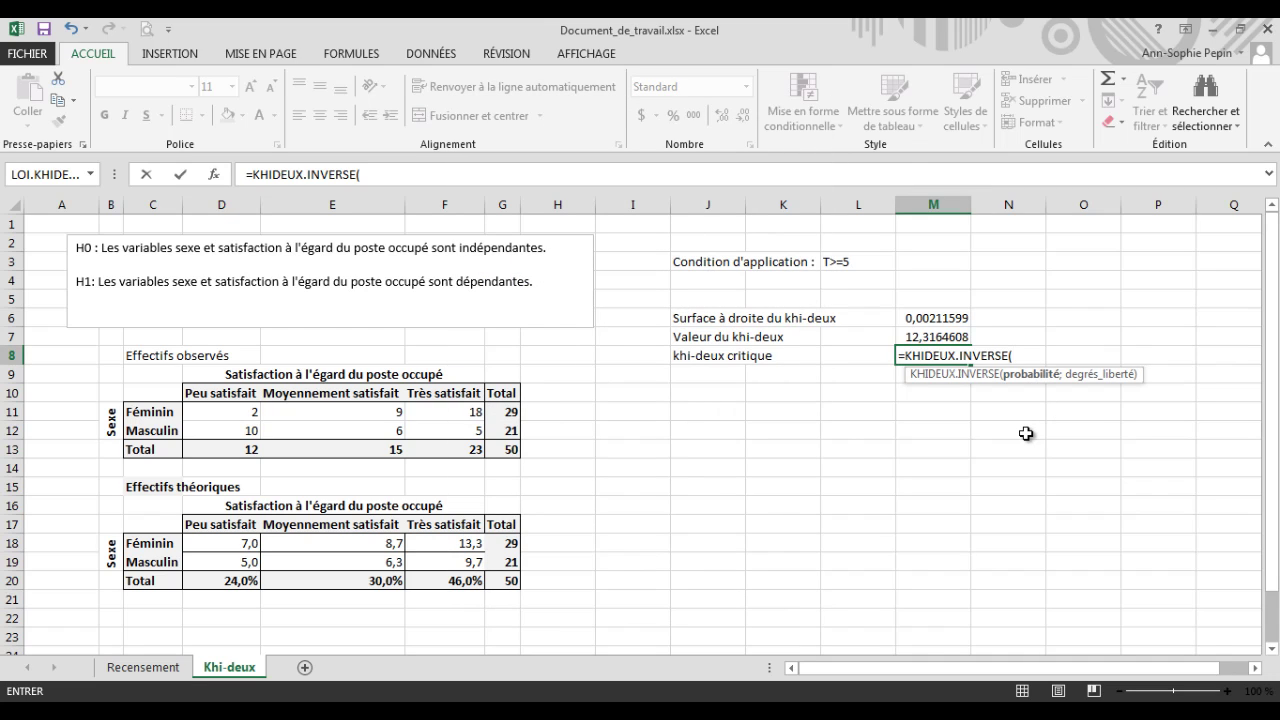
pyautogui.write('0,05;')
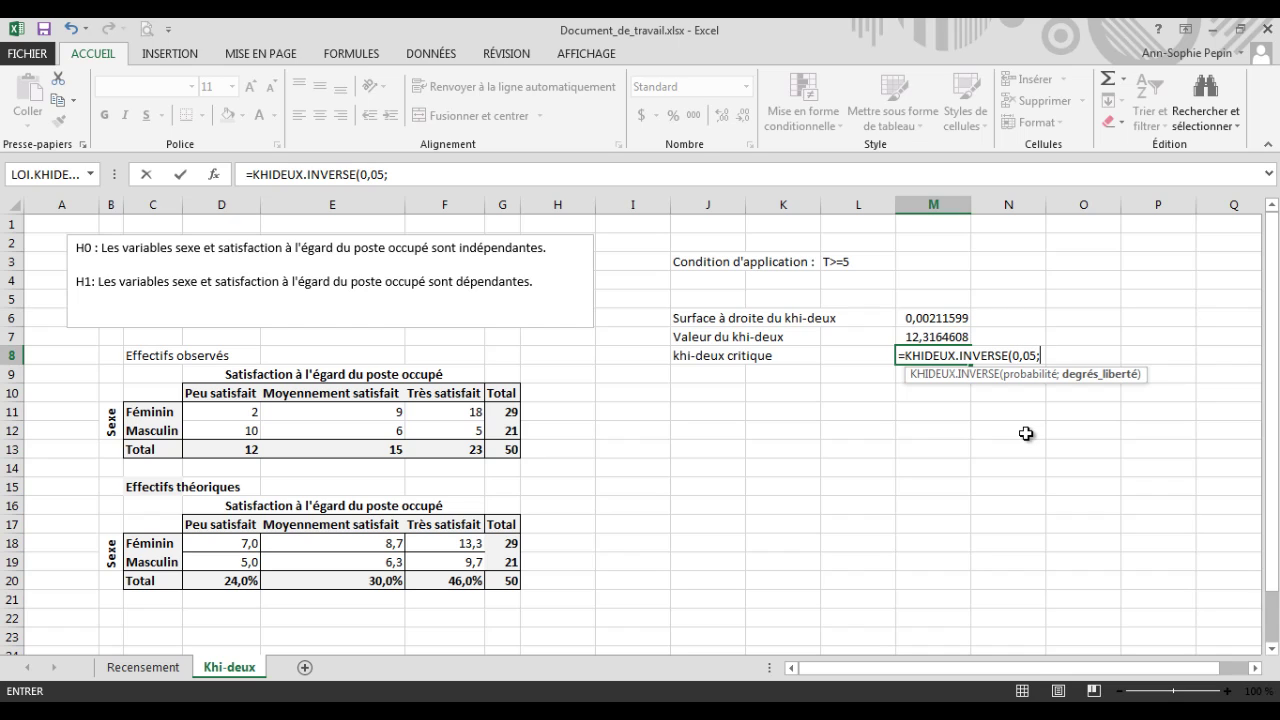
pyautogui.write('2)')
pyautogui.press('Return')
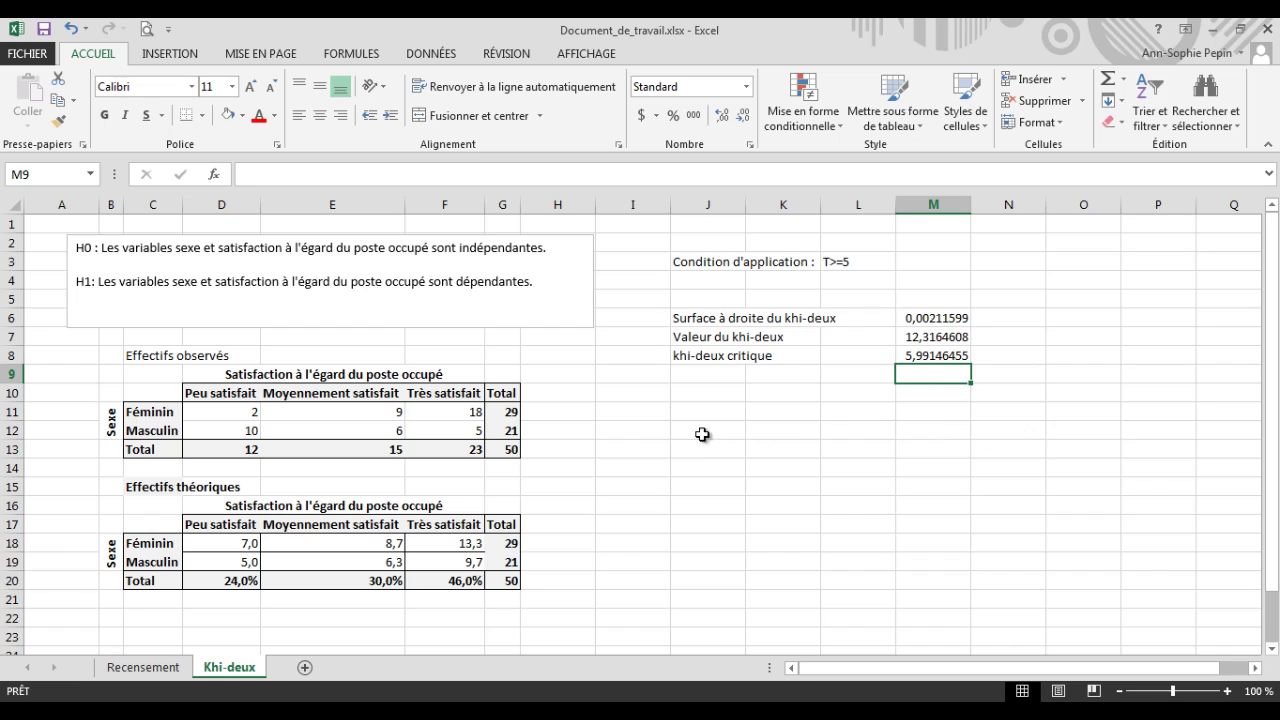
# Step: Enter the decision rule "Rejeter H0 si khi-deux >5,99" in bold in cell J10
pyautogui.click(709, 394)
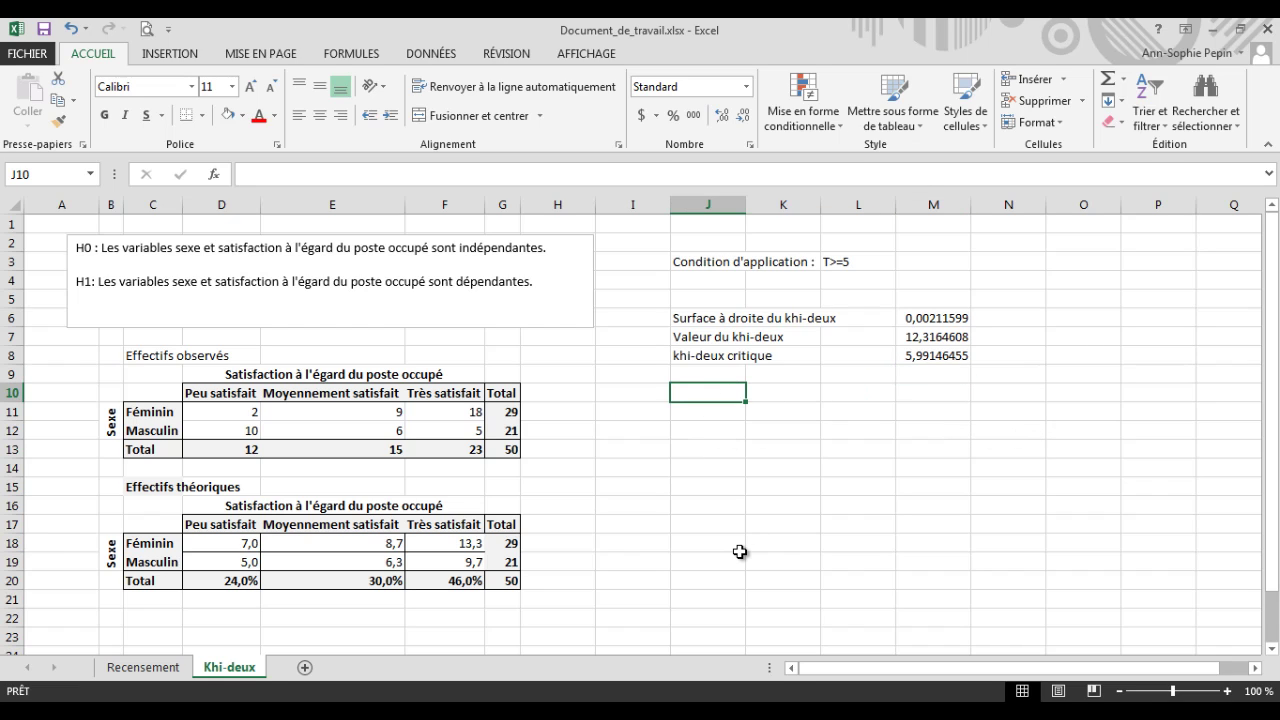
pyautogui.write('Rej')
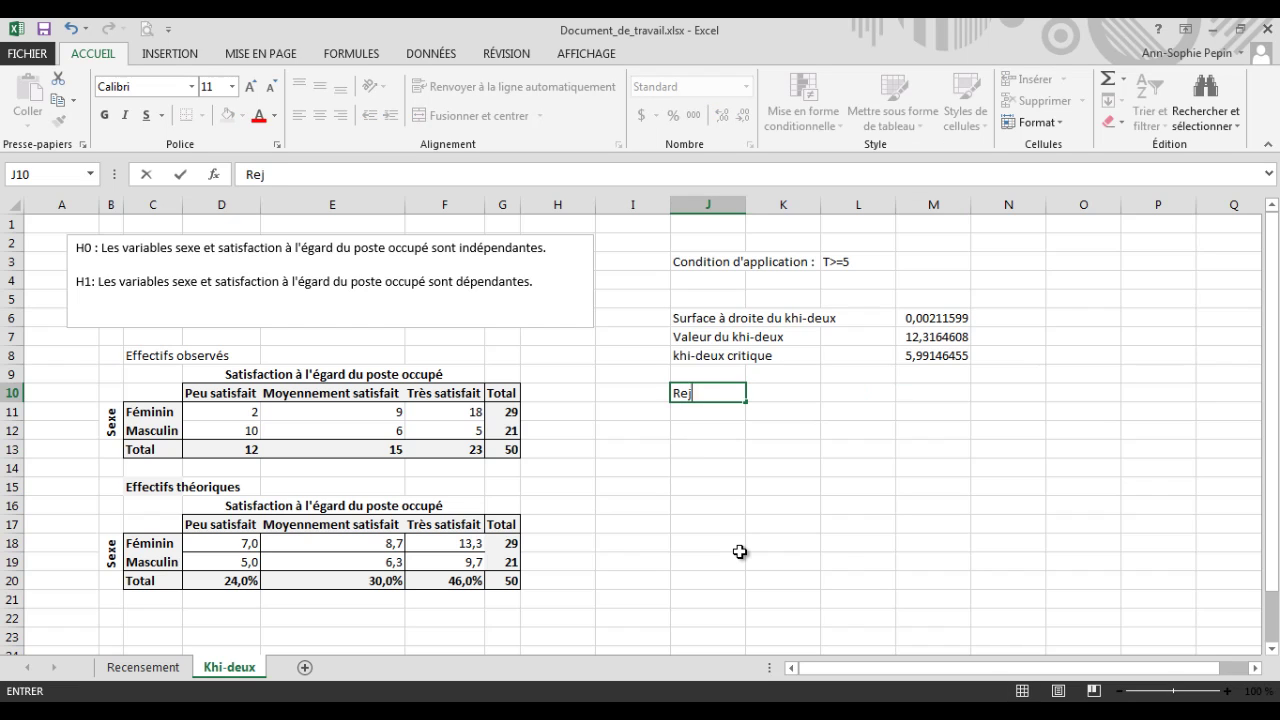
pyautogui.write('eter H0 si khi')
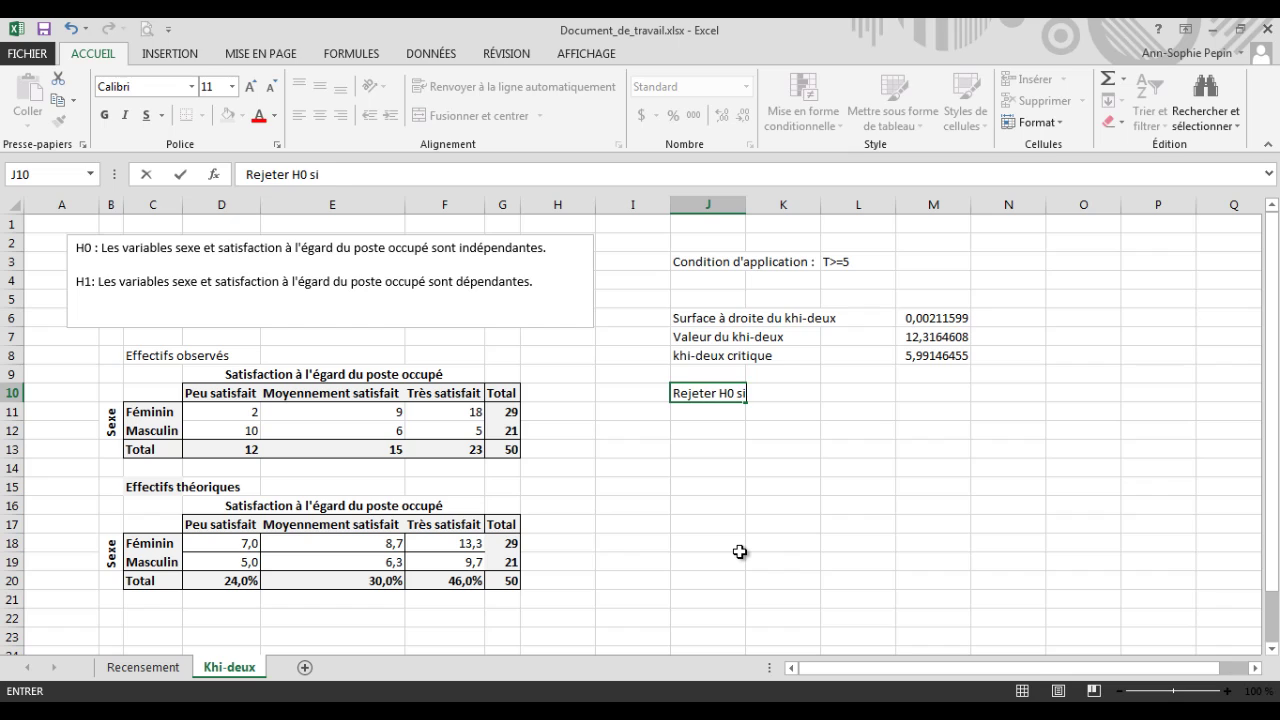
pyautogui.write('deux >')
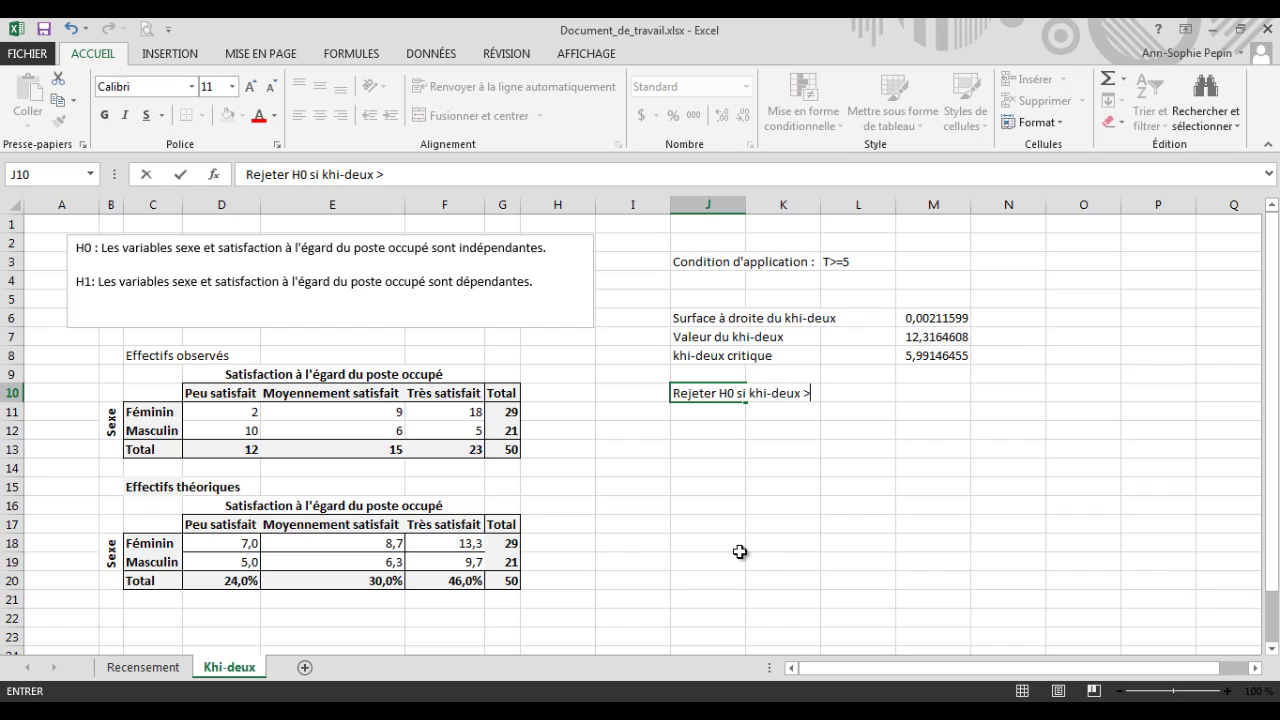
pyautogui.write('5,99')
# Step: Enter the decision "Comme khi-deux=12,32>5,99, on rejette H0." in cell J12
pyautogui.click(714, 431)
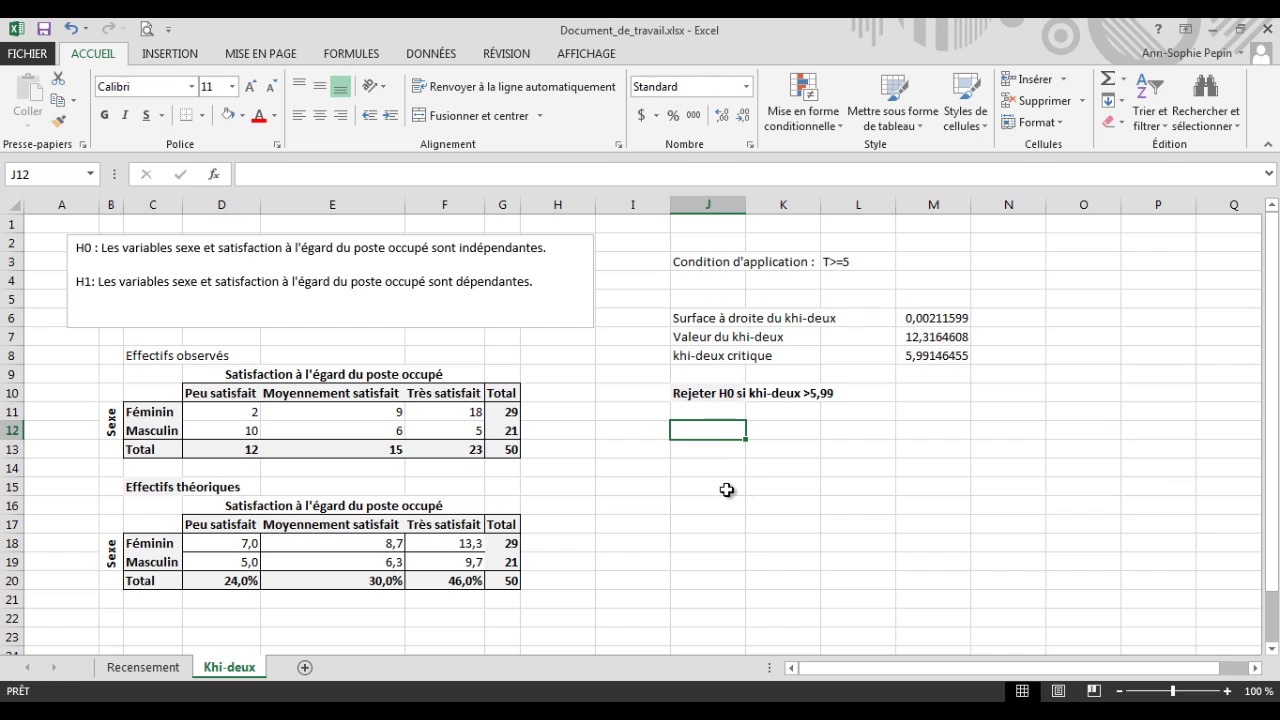
pyautogui.write('Com')
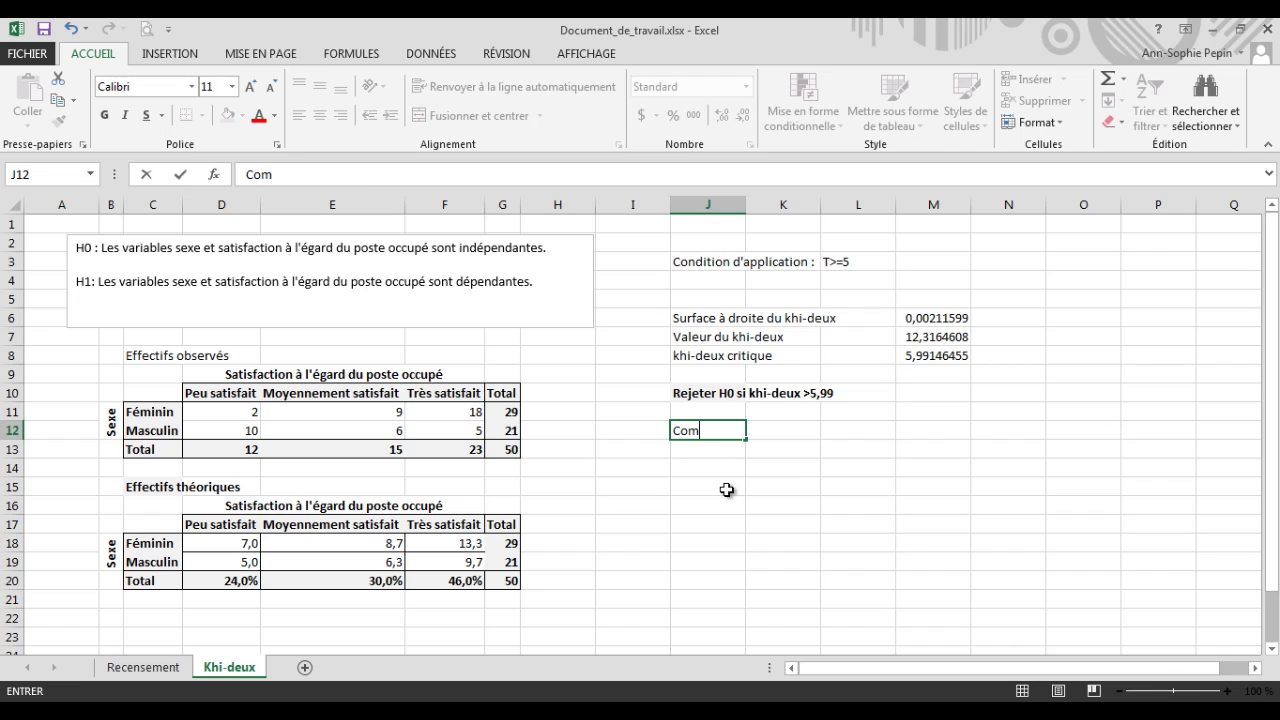
pyautogui.write('me khi-deux=12,32')
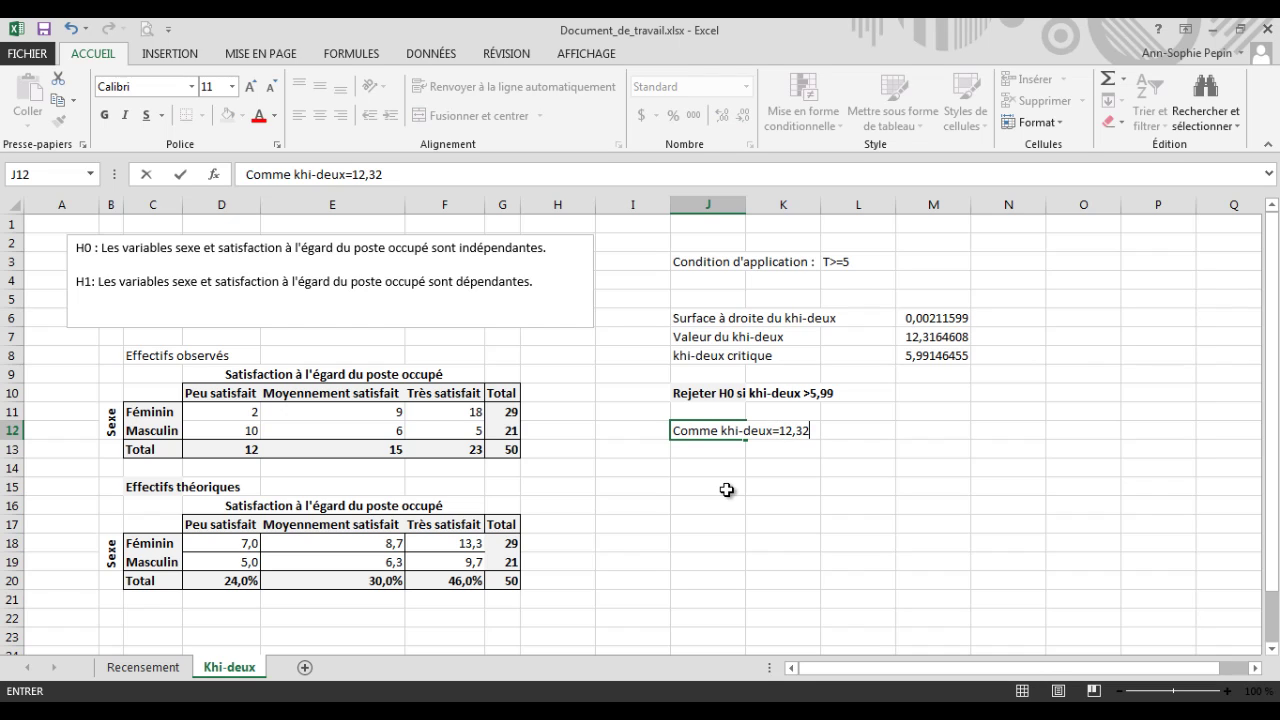
pyautogui.write('>5,99, on rejette H0.')
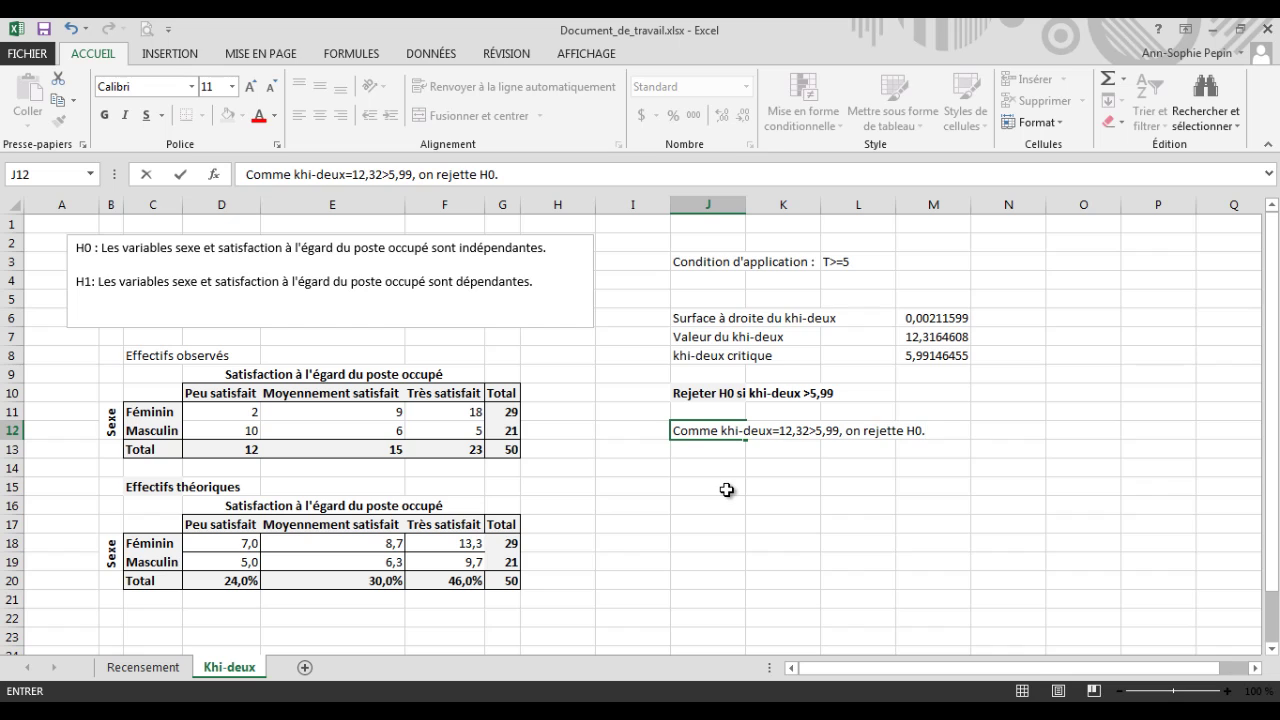
# Step: Write the conclusion in J13, starting "Les variables sexe et satisfaction", stating that the two variables are dependent
pyautogui.click(723, 452)
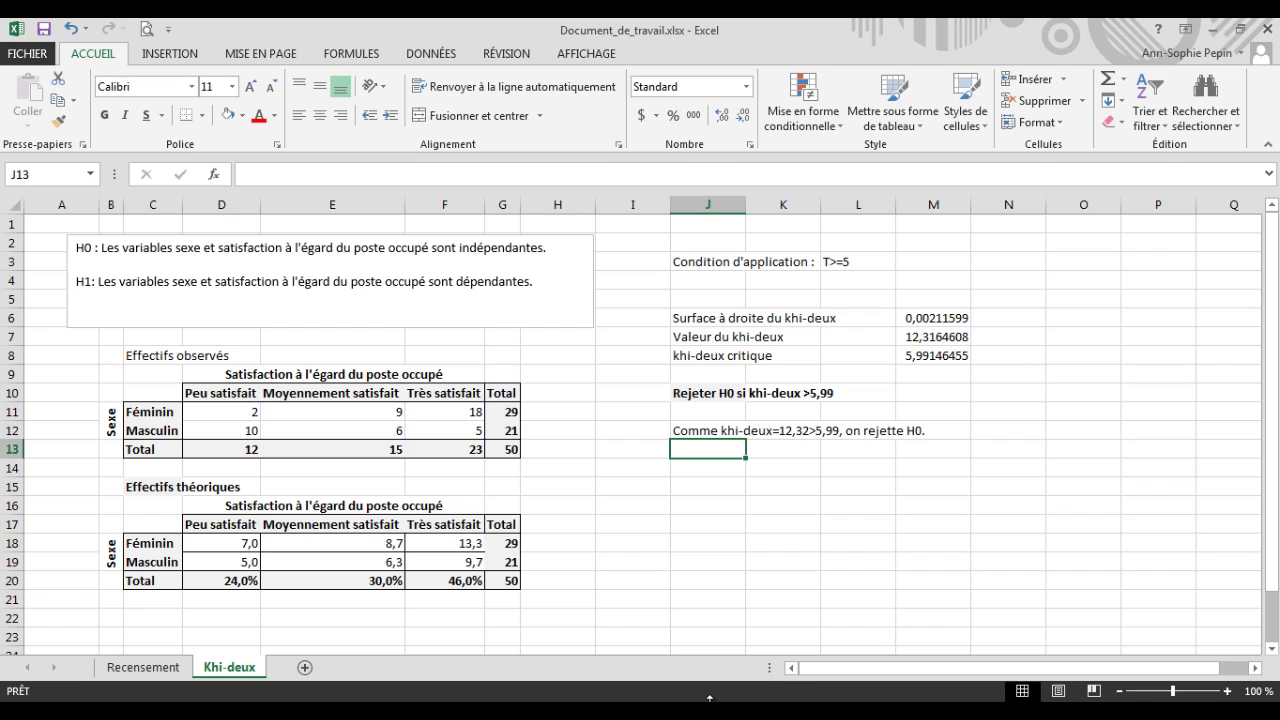
pyautogui.write('Les varia')
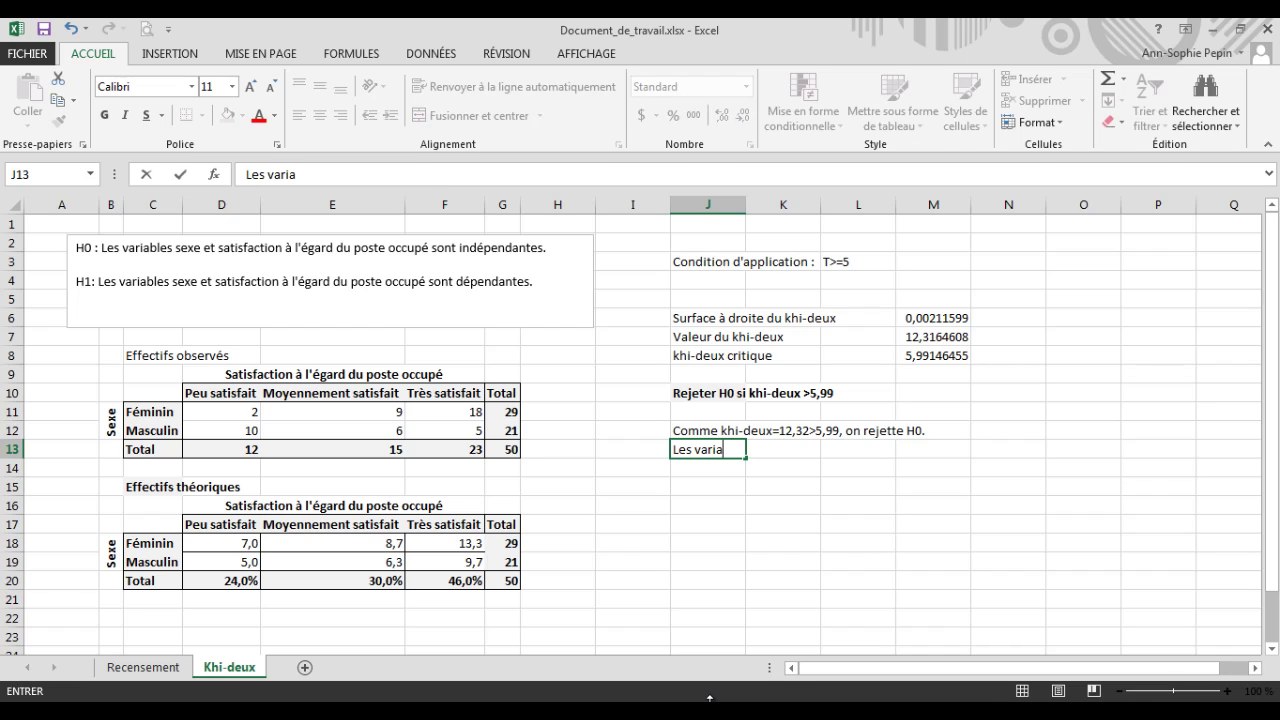
pyautogui.write('bles sexe et satisfaction sont dépendantes.')
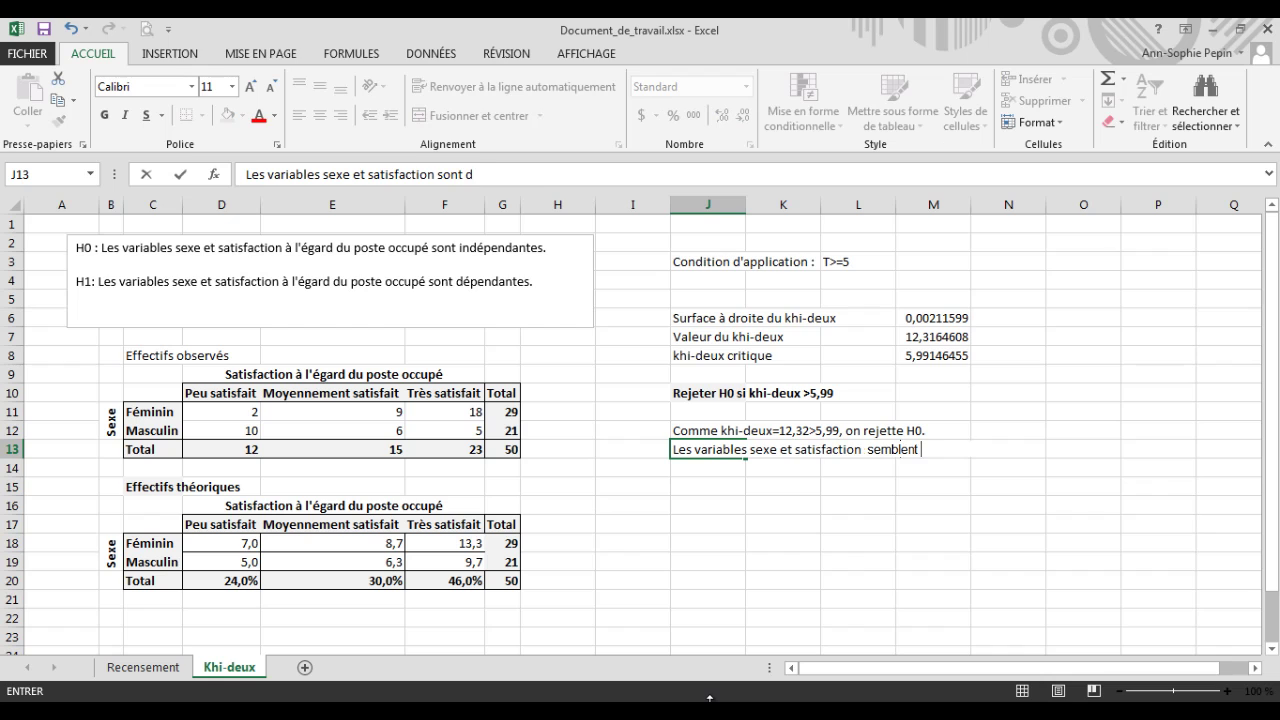